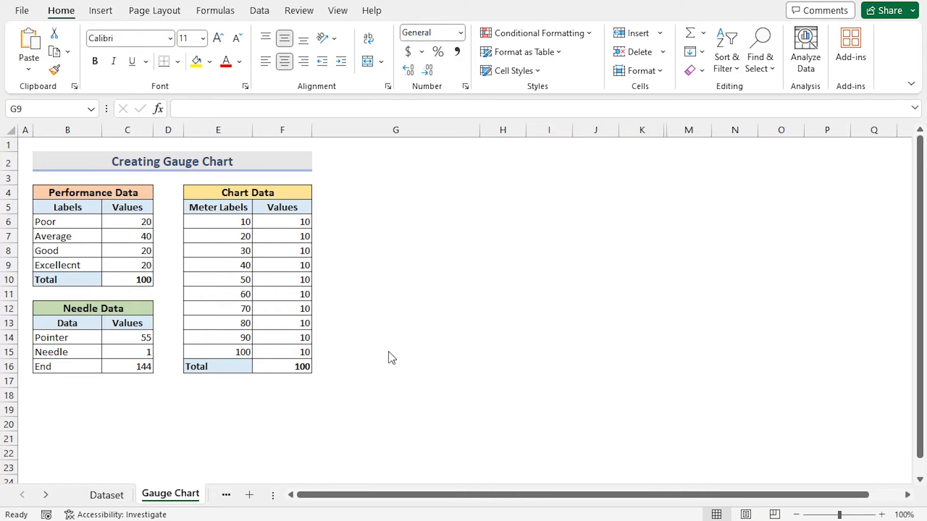
- Select the Performance Data values C6:C10 and insert a doughnut chart from them
{"action": "left_click", "coordinate": [125, 220]}
{"action": "left_click_drag", "start_coordinate": [125, 223], "coordinate": [125, 279]}
{"action": "left_click", "coordinate": [100, 11]}
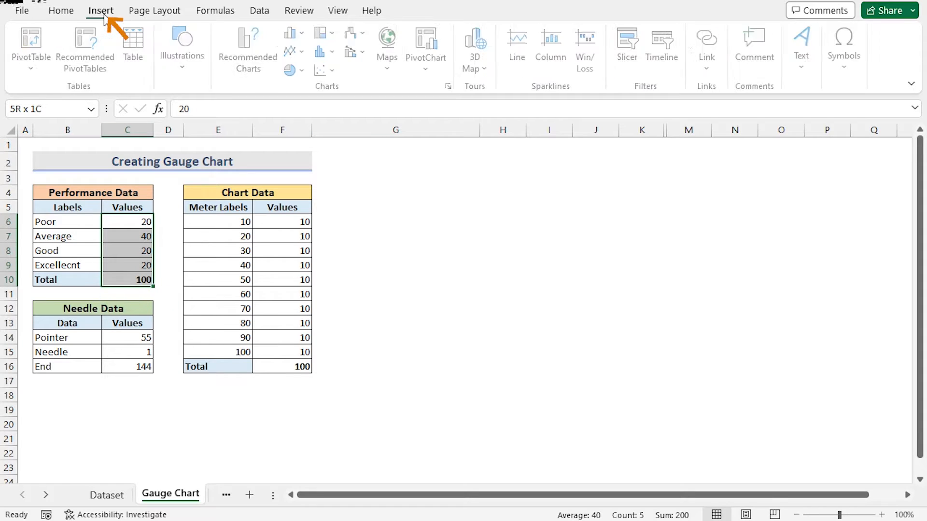
{"action": "left_click", "coordinate": [307, 70]}
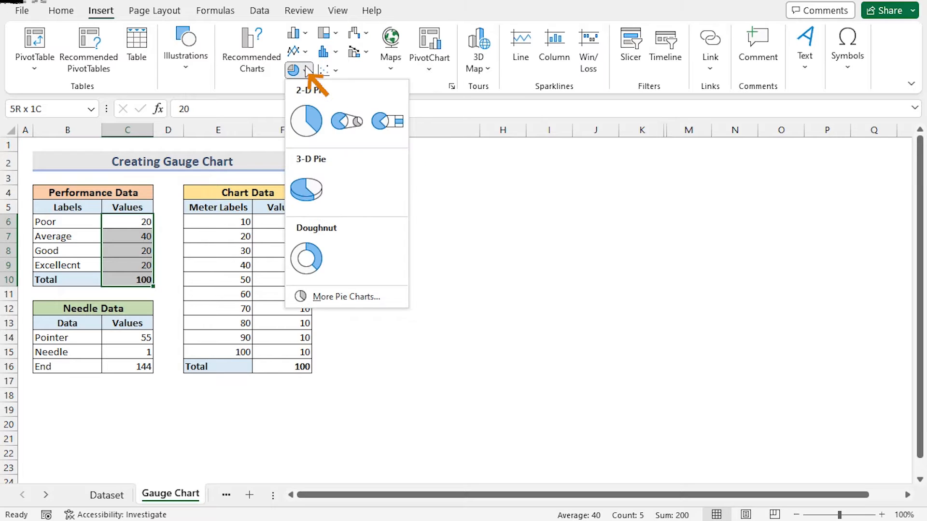
{"action": "left_click", "coordinate": [306, 259]}
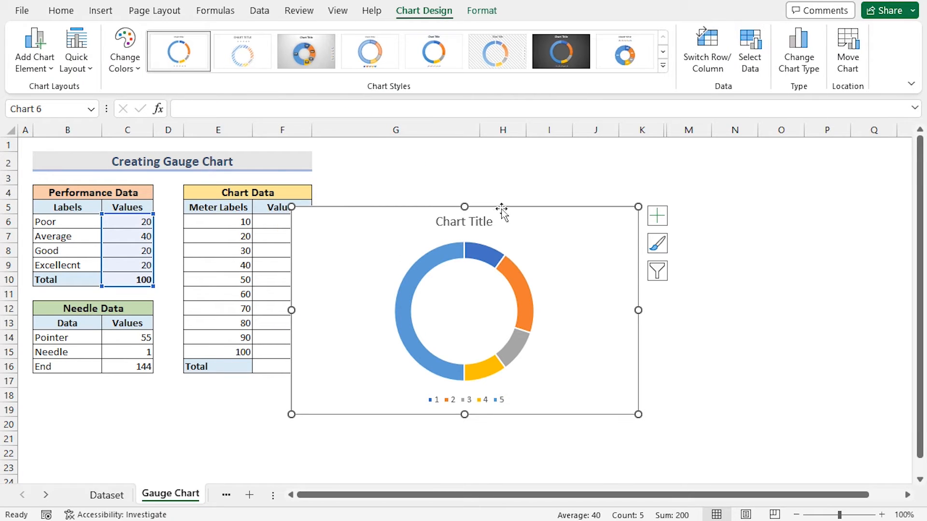
- Move the chart beside the tables and remove its chart title and legend
{"action": "left_click_drag", "start_coordinate": [502, 207], "coordinate": [555, 159]}
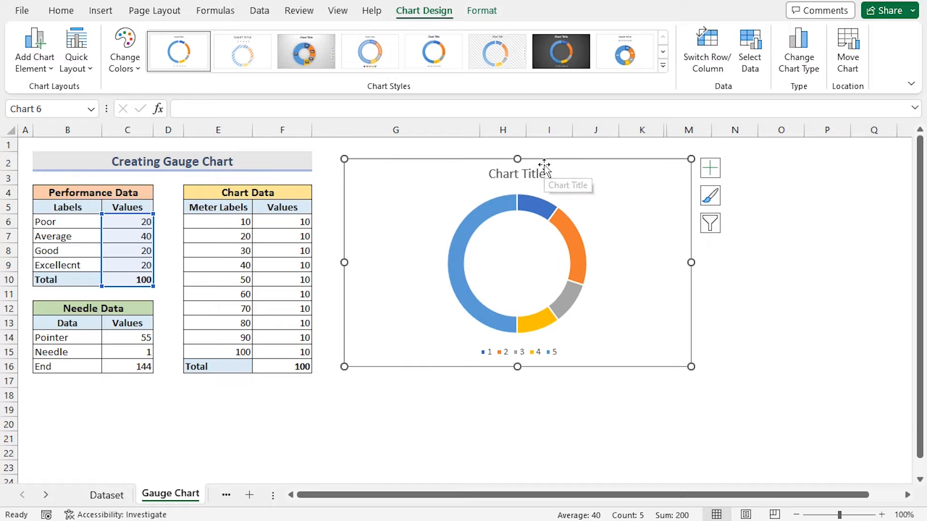
{"action": "left_click", "coordinate": [711, 169]}
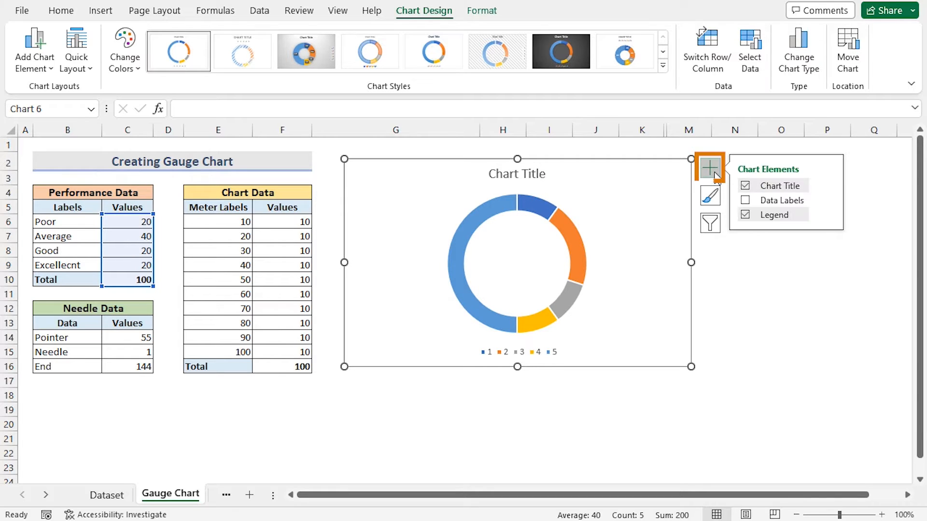
{"action": "left_click", "coordinate": [745, 186]}
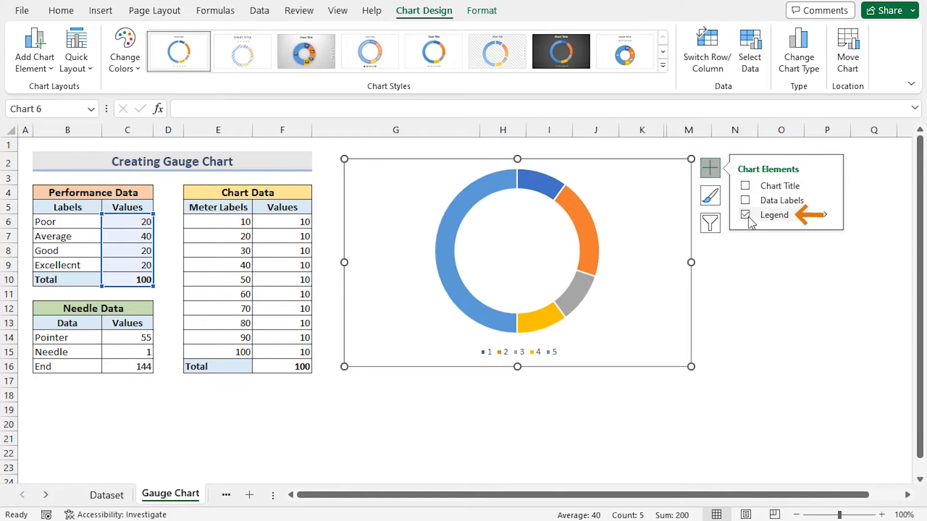
{"action": "left_click", "coordinate": [745, 215]}
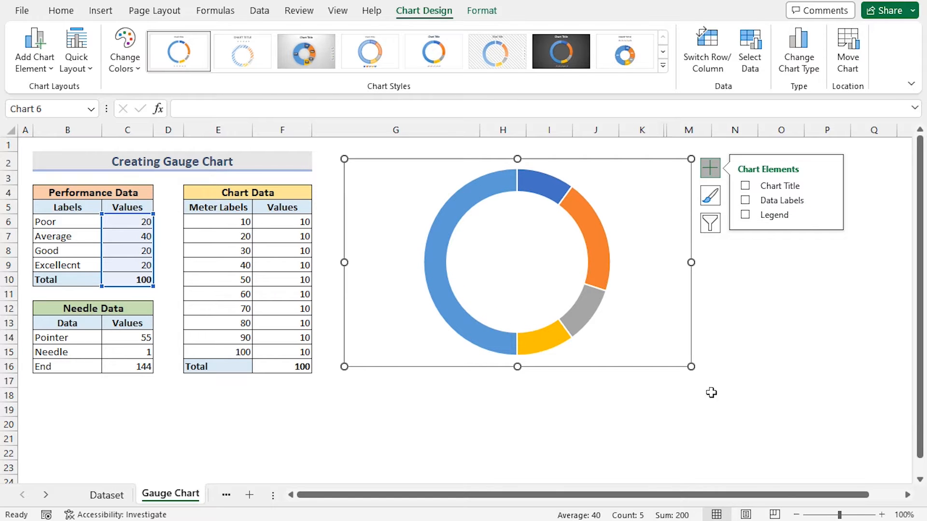
{"action": "left_click", "coordinate": [695, 432]}
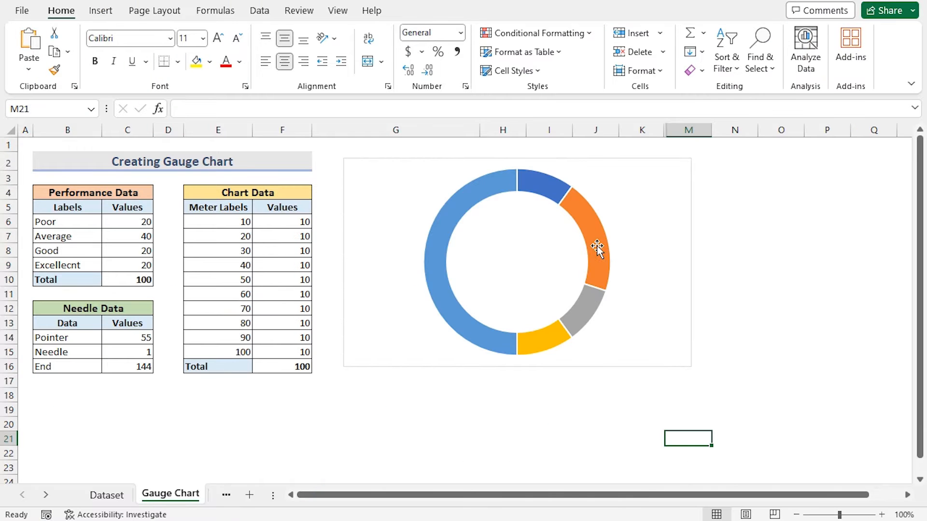
- Format the doughnut series with a first slice angle of 270° and a hole size of 45%
{"action": "left_click", "coordinate": [597, 246]}
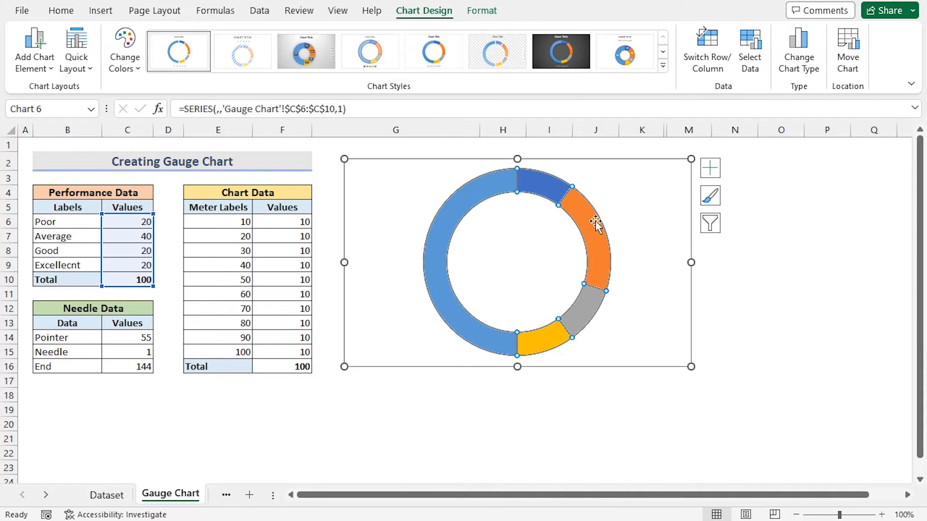
{"action": "right_click", "coordinate": [581, 211]}
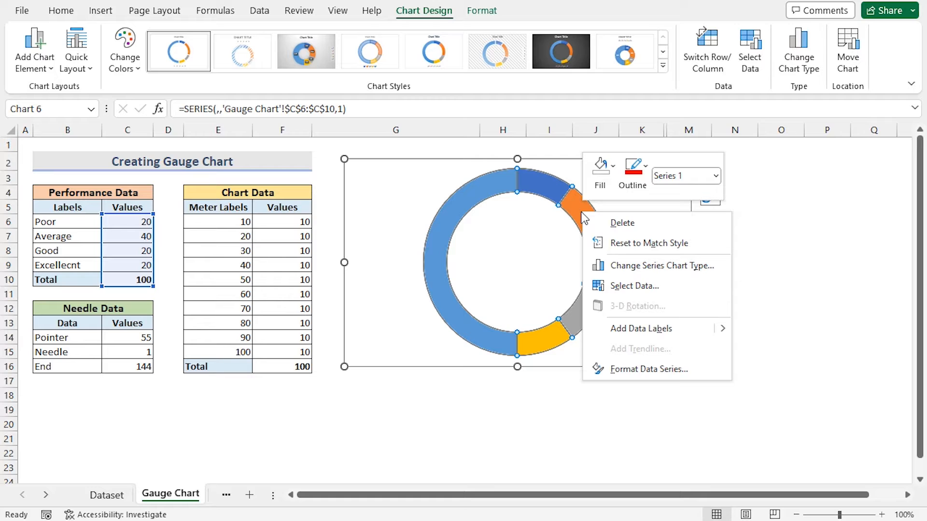
{"action": "left_click", "coordinate": [648, 369]}
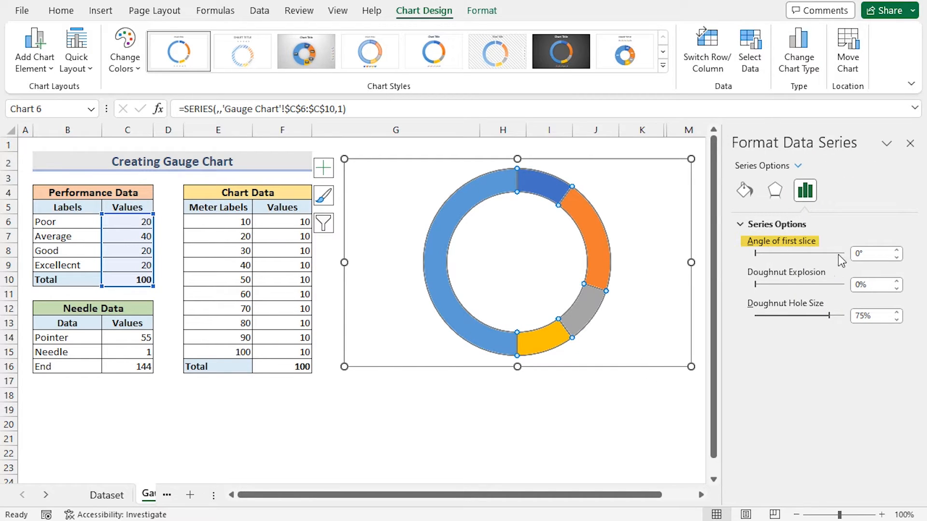
{"action": "left_click", "coordinate": [855, 255]}
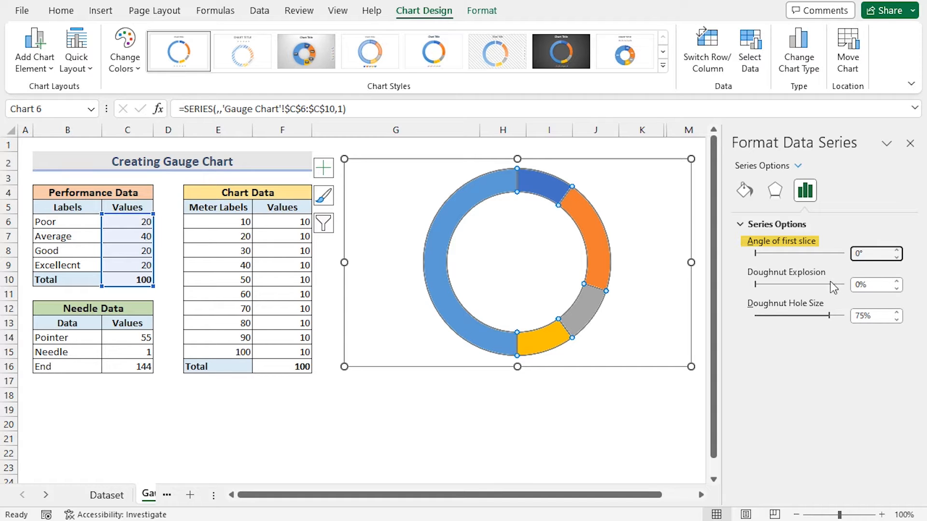
{"action": "left_click", "coordinate": [858, 316]}
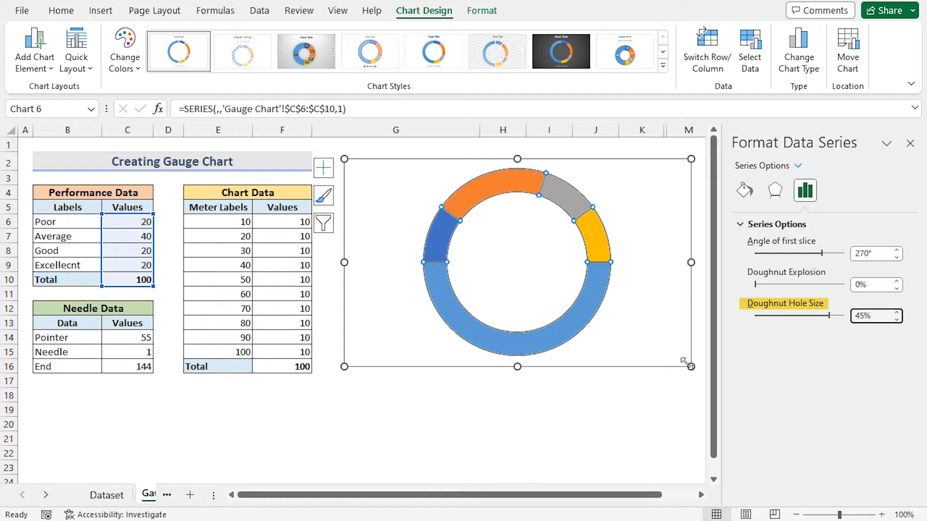
{"action": "left_click", "coordinate": [642, 408]}
{"action": "left_click", "coordinate": [909, 143]}
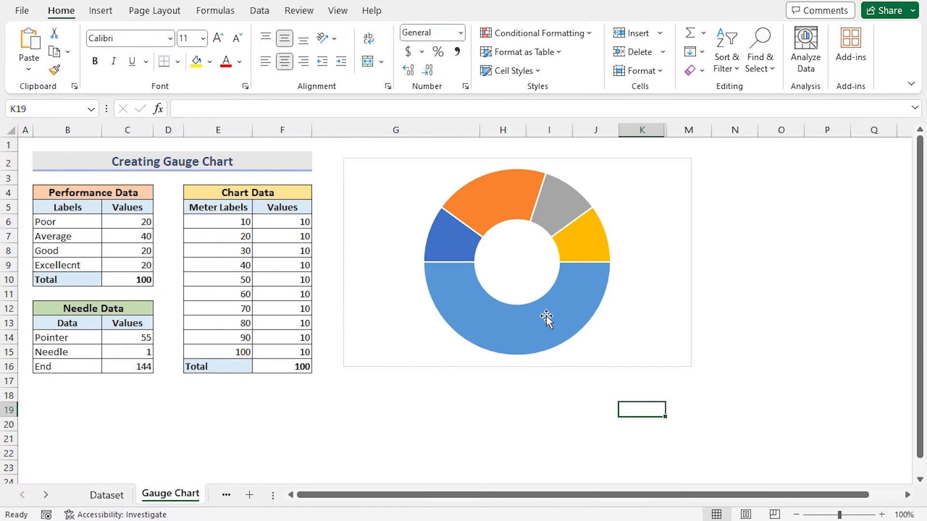
- Set the large bottom Total slice of the doughnut to no fill, leaving a half ring
{"action": "left_click", "coordinate": [542, 320]}
{"action": "double_click", "coordinate": [541, 320]}
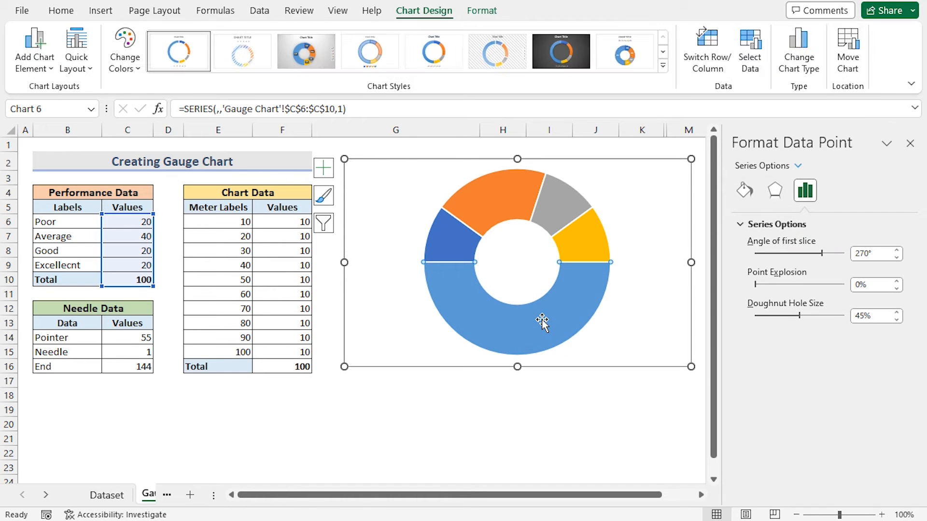
{"action": "right_click", "coordinate": [571, 282]}
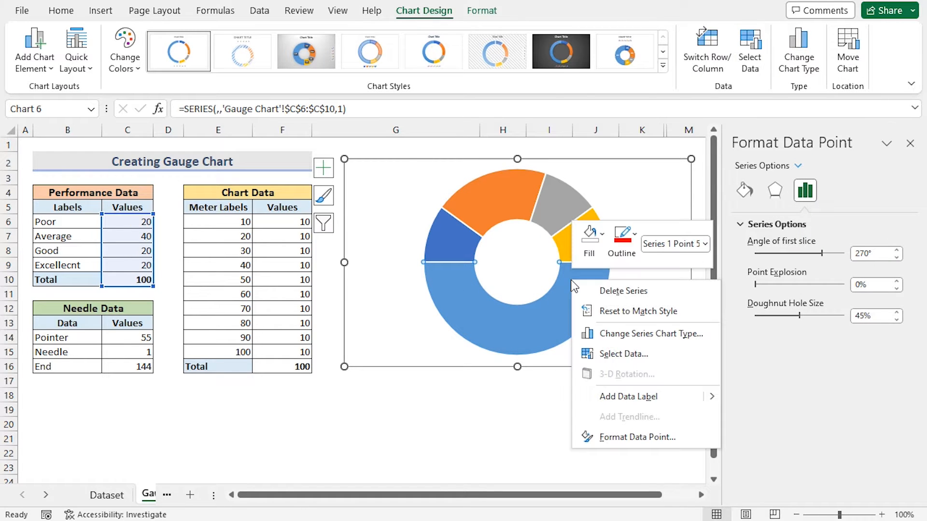
{"action": "left_click", "coordinate": [589, 239]}
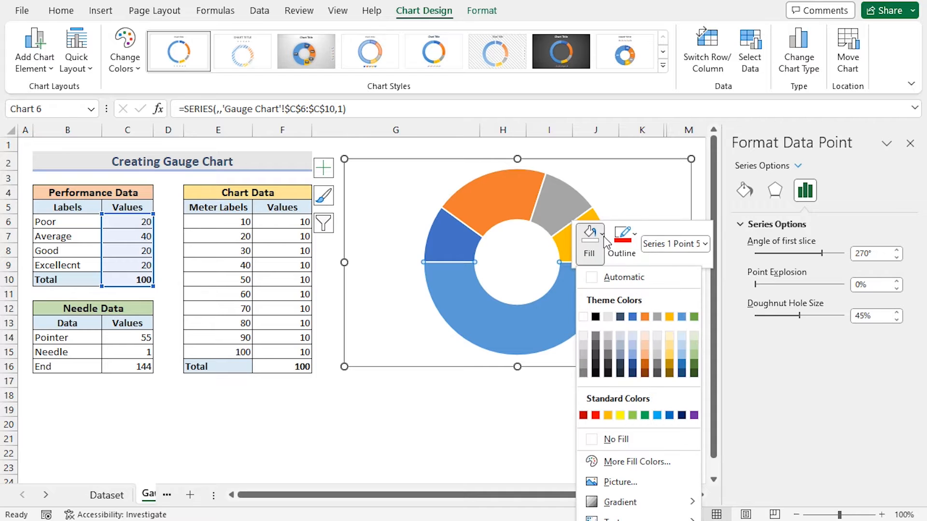
{"action": "left_click", "coordinate": [615, 438]}
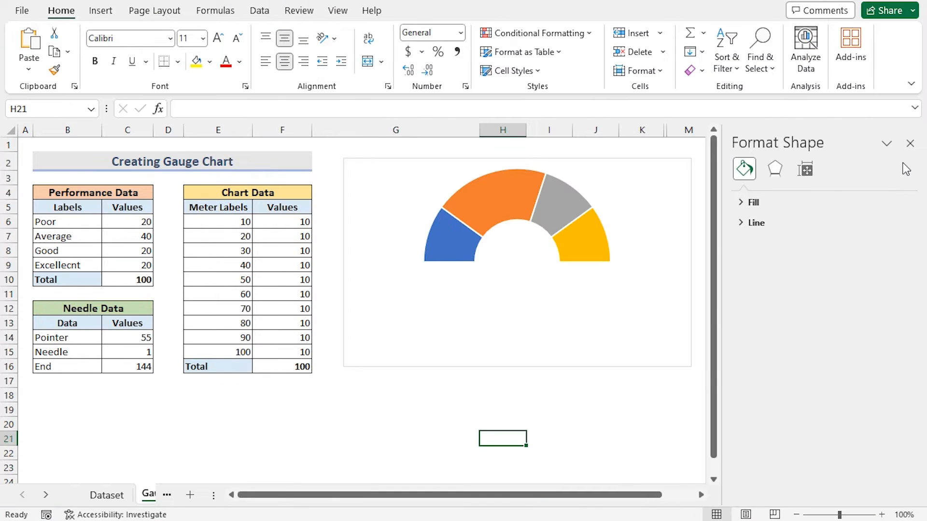
{"action": "left_click", "coordinate": [907, 145]}
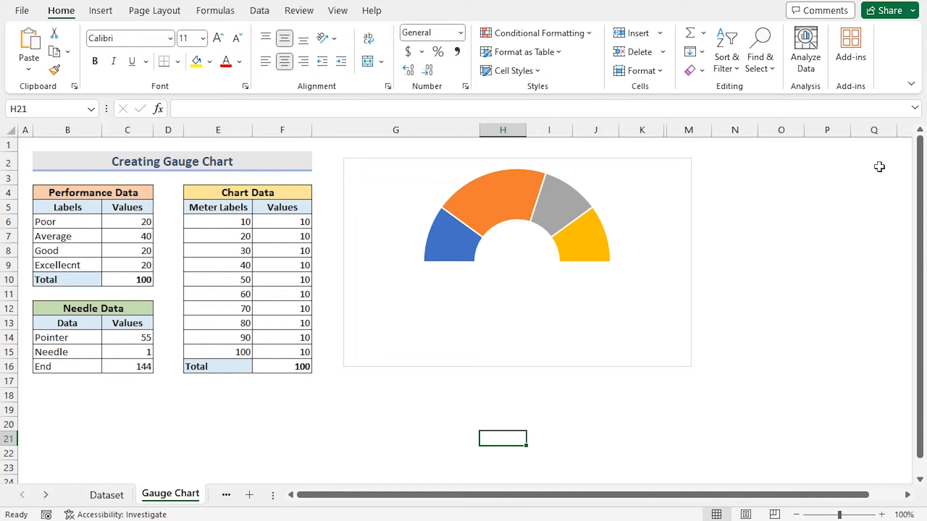
- Add a second chart series named from the Chart Data header E4:F4 with values F6:F16
{"action": "left_click", "coordinate": [496, 217]}
{"action": "right_click", "coordinate": [496, 216]}
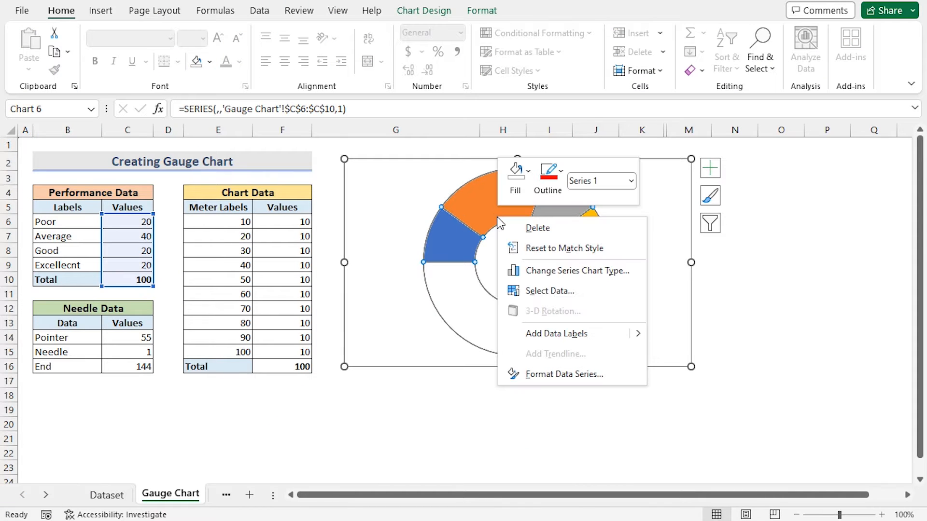
{"action": "left_click", "coordinate": [531, 290]}
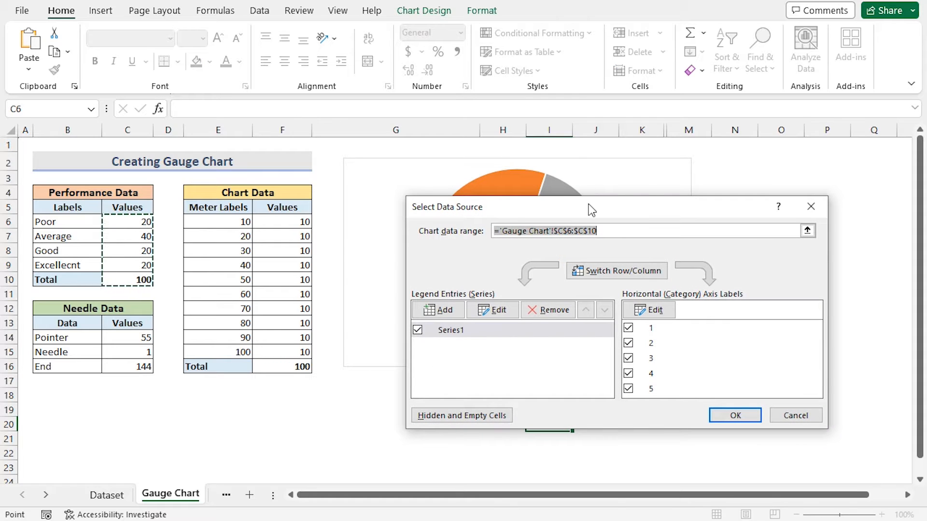
{"action": "left_click_drag", "start_coordinate": [588, 208], "coordinate": [558, 181]}
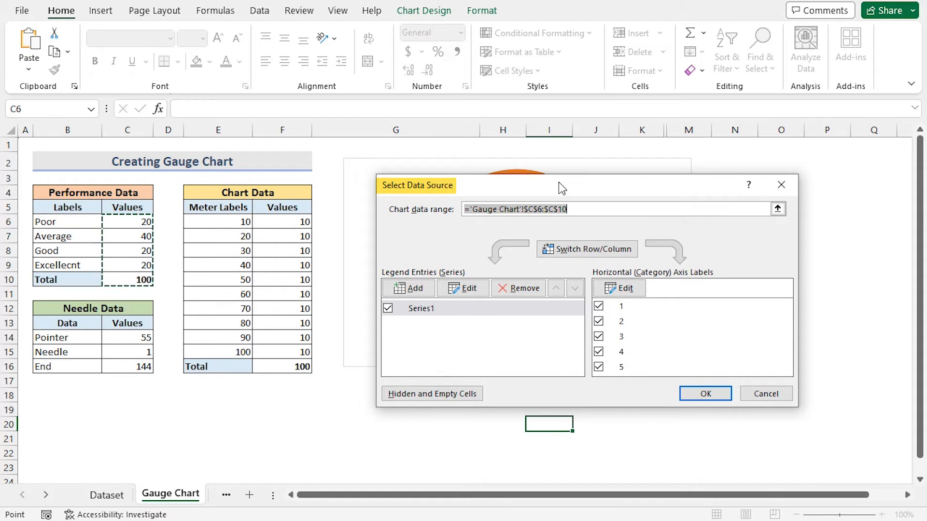
{"action": "left_click", "coordinate": [405, 288]}
{"action": "left_click_drag", "start_coordinate": [577, 276], "coordinate": [432, 366]}
{"action": "type", "text": "="}
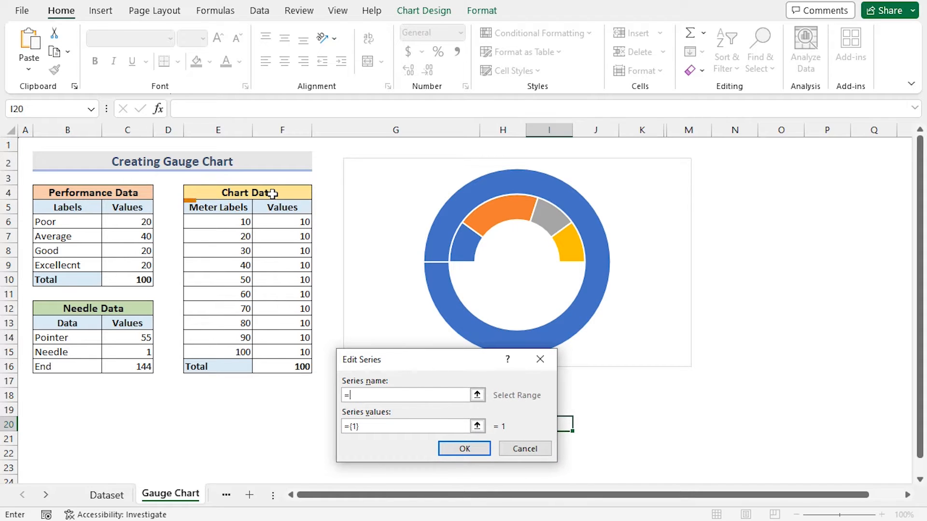
{"action": "left_click", "coordinate": [272, 194]}
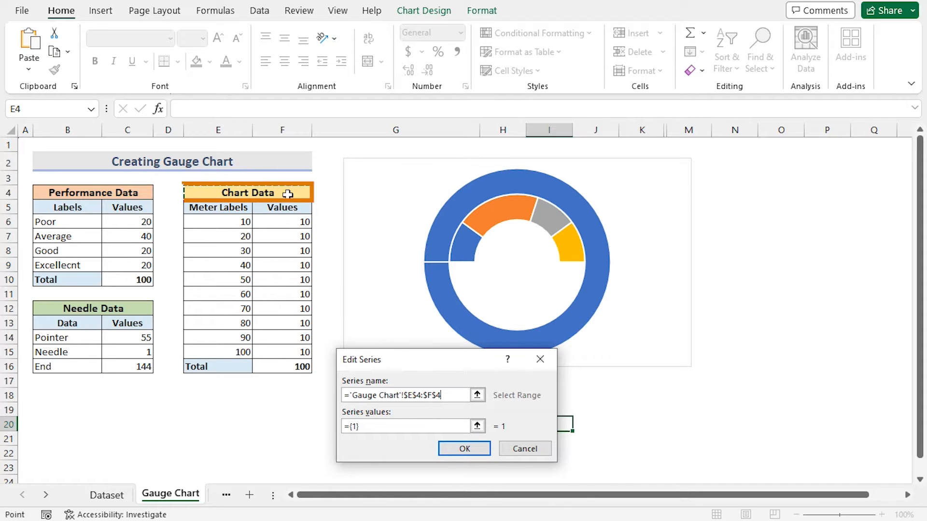
{"action": "left_click", "coordinate": [368, 427]}
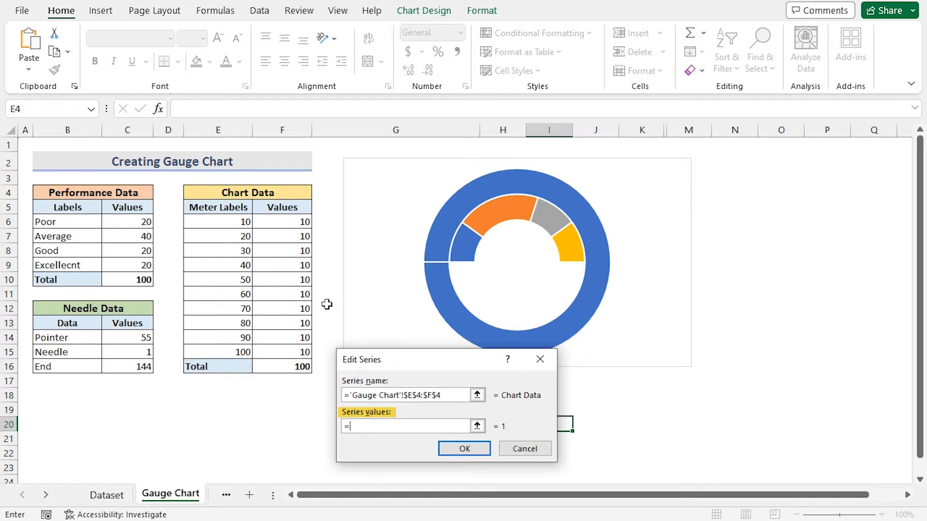
{"action": "left_click_drag", "start_coordinate": [292, 223], "coordinate": [285, 367]}
{"action": "left_click", "coordinate": [461, 448]}
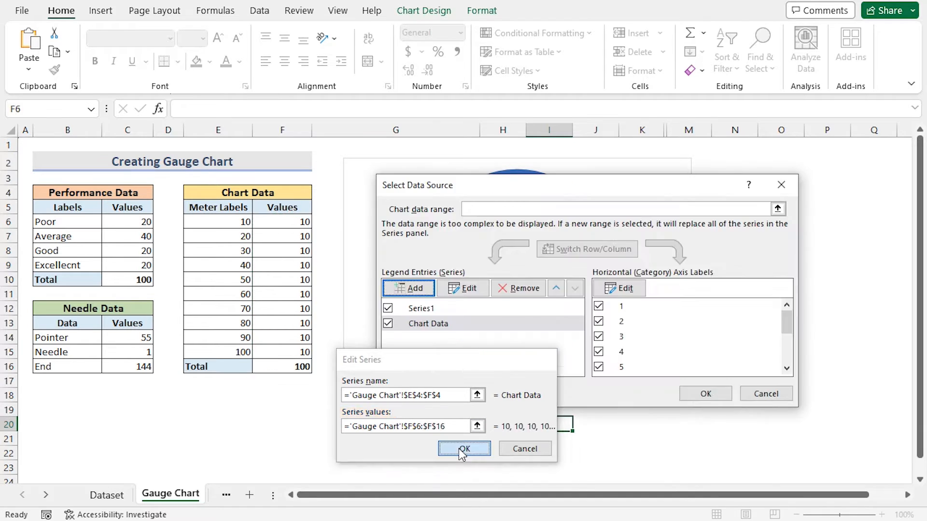
{"action": "left_click", "coordinate": [725, 395]}
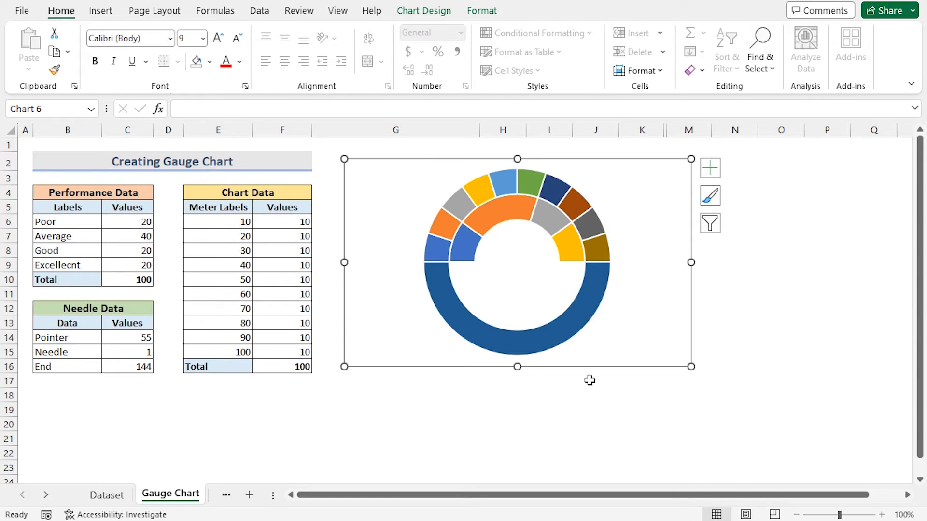
- Fill the whole outer Chart Data ring with a light blue colour
{"action": "left_click", "coordinate": [566, 327]}
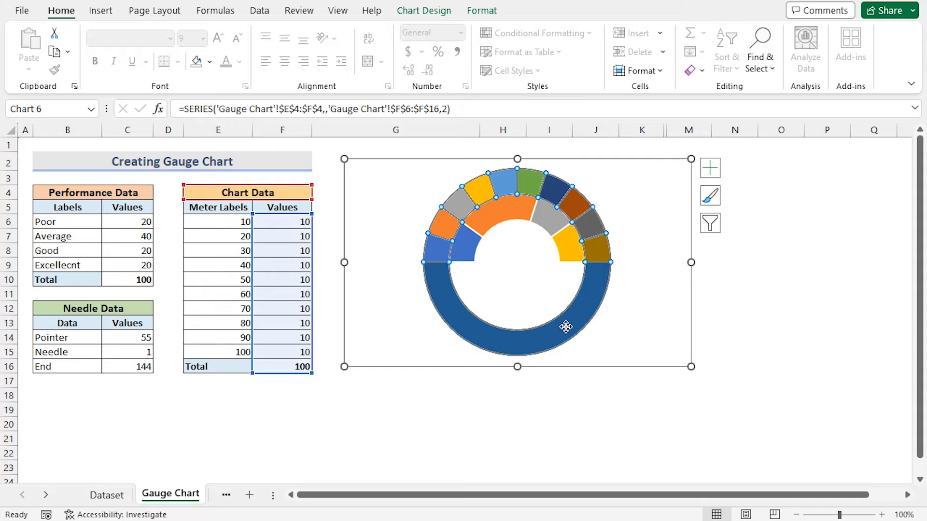
{"action": "right_click", "coordinate": [587, 291]}
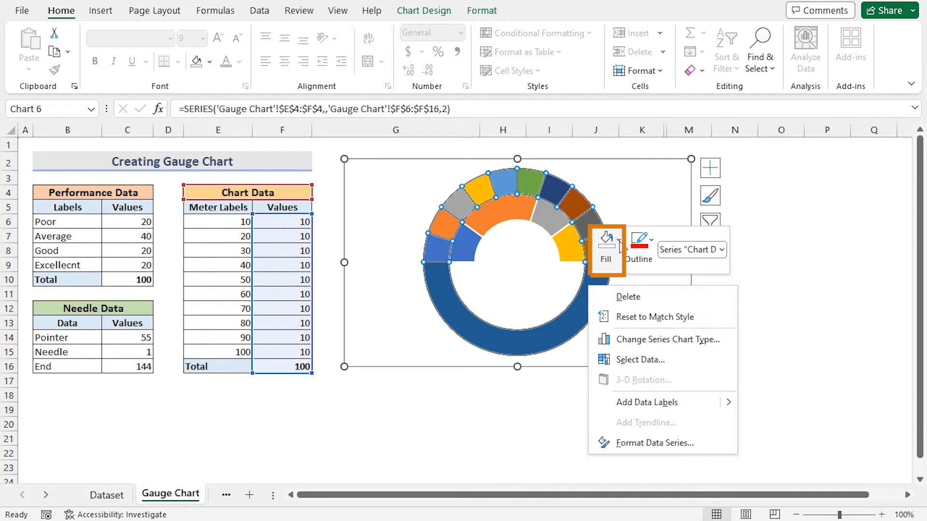
{"action": "left_click", "coordinate": [620, 244]}
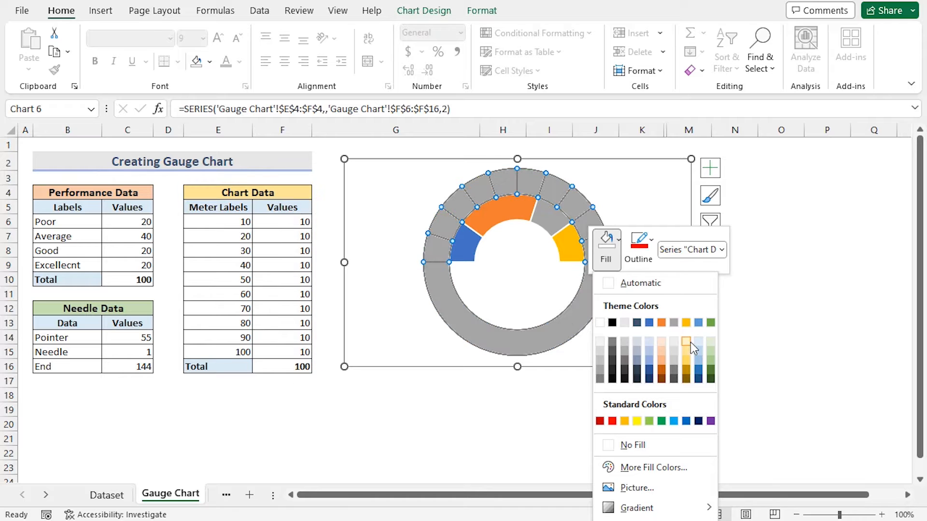
{"action": "left_click", "coordinate": [696, 348]}
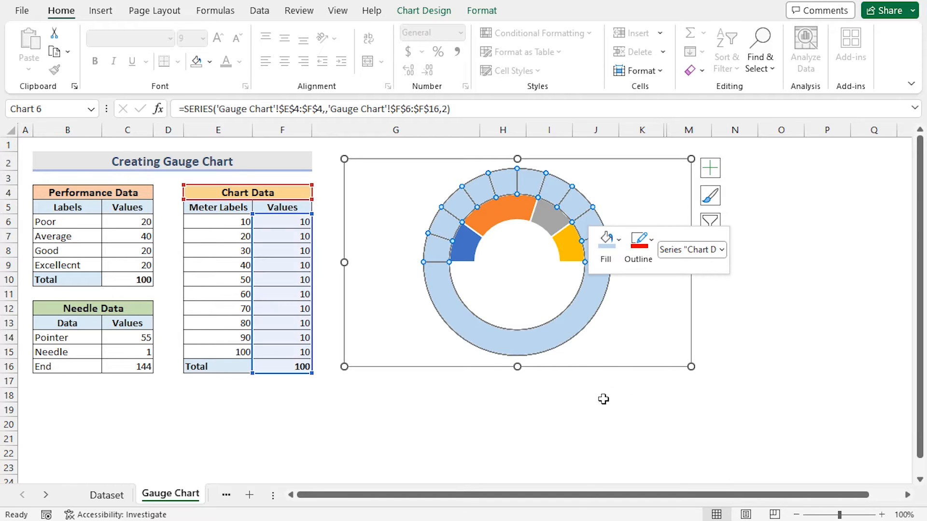
{"action": "left_click", "coordinate": [573, 424]}
- Set the outer ring's bottom Total slice to no fill and close the format pane
{"action": "double_click", "coordinate": [476, 339]}
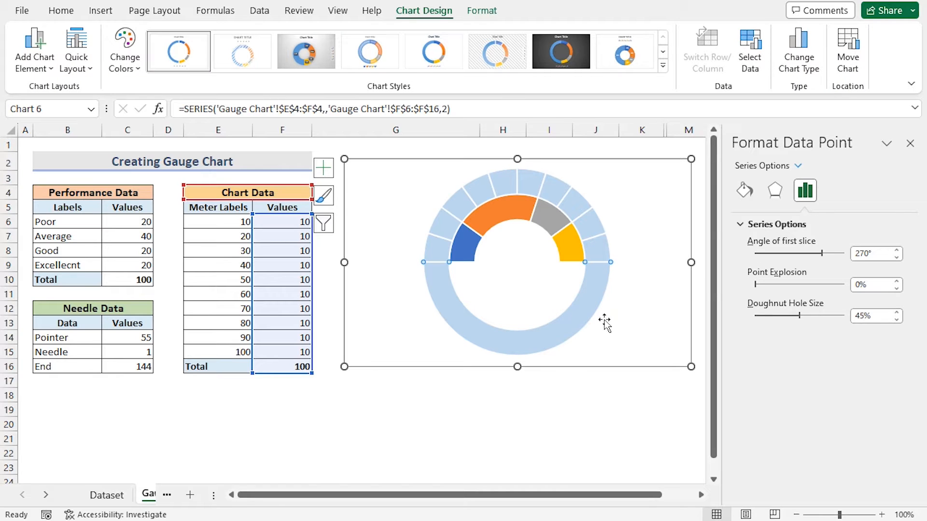
{"action": "right_click", "coordinate": [586, 299]}
{"action": "left_click", "coordinate": [618, 260]}
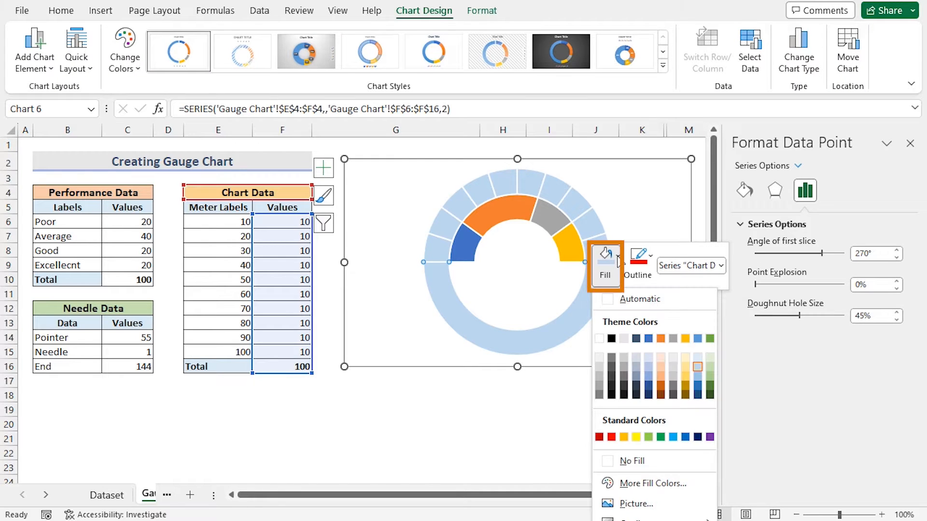
{"action": "left_click", "coordinate": [627, 460]}
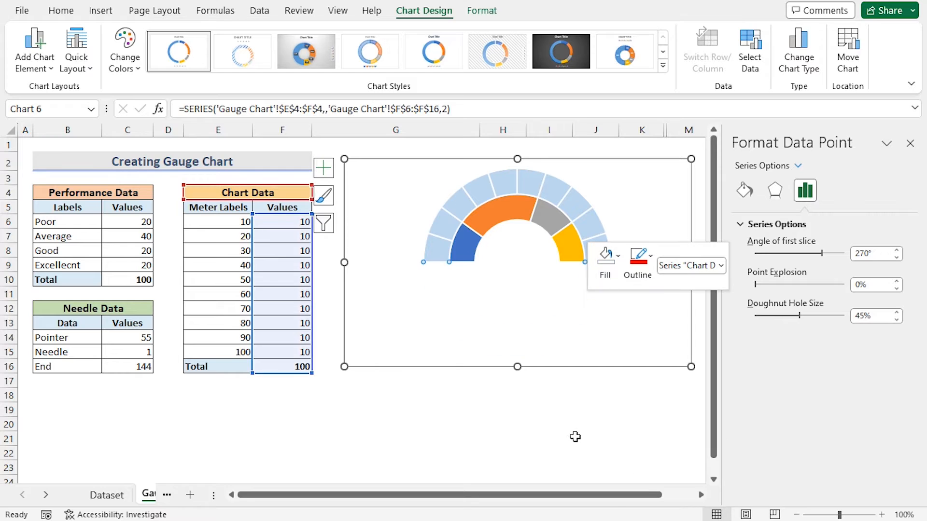
{"action": "left_click", "coordinate": [571, 433]}
{"action": "left_click", "coordinate": [910, 144]}
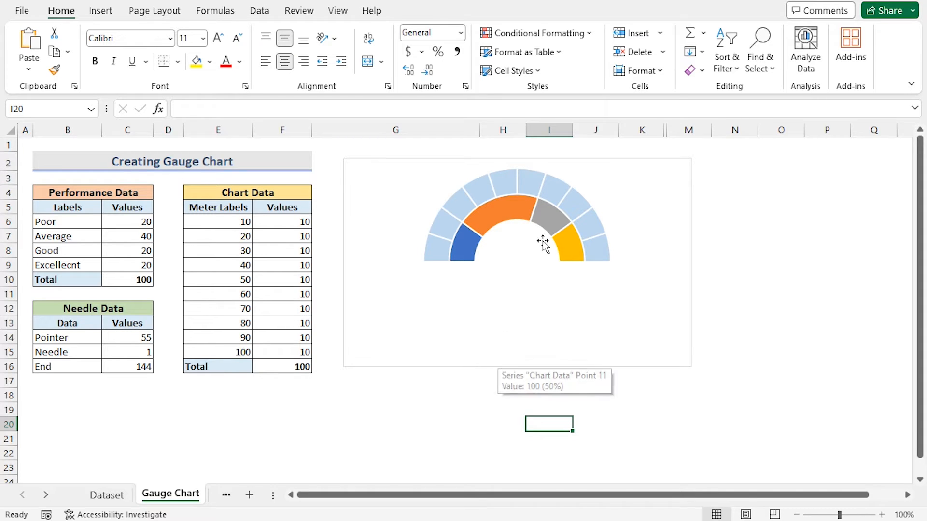
- Add a third chart series named from the Needle Data header B12:C12 with values C14:C16
{"action": "left_click", "coordinate": [493, 193]}
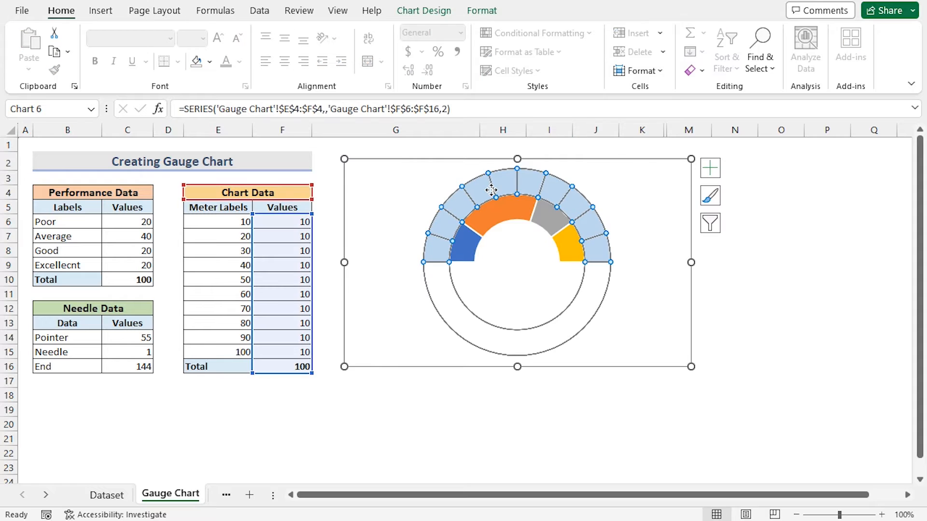
{"action": "right_click", "coordinate": [492, 194]}
{"action": "left_click", "coordinate": [542, 264]}
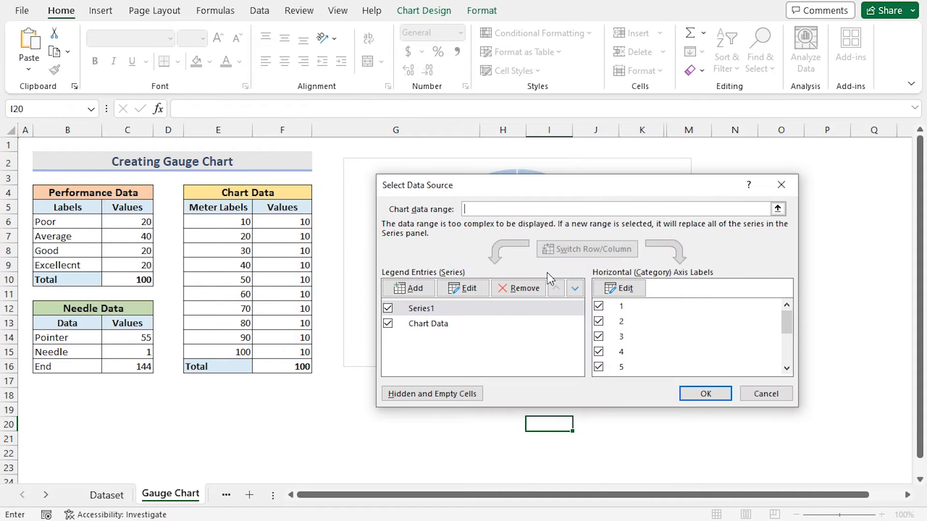
{"action": "left_click", "coordinate": [423, 288]}
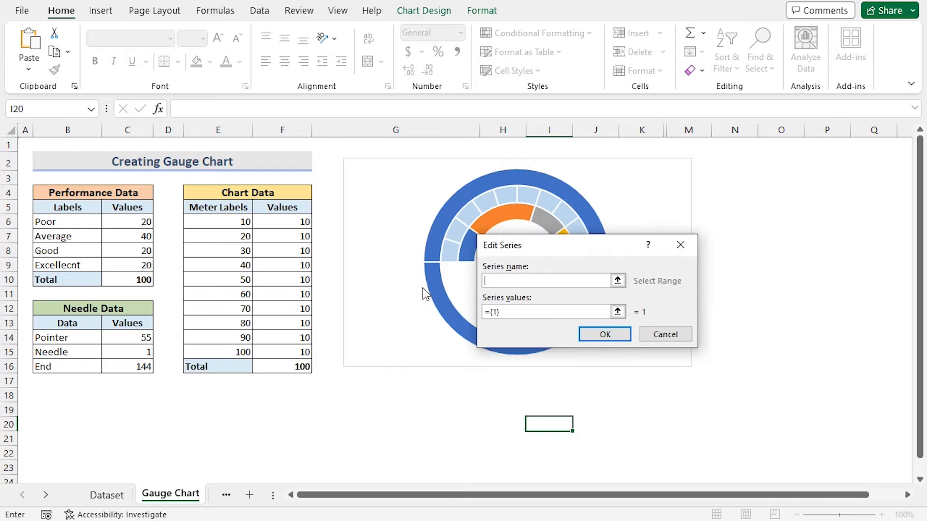
{"action": "left_click_drag", "start_coordinate": [535, 189], "coordinate": [388, 358]}
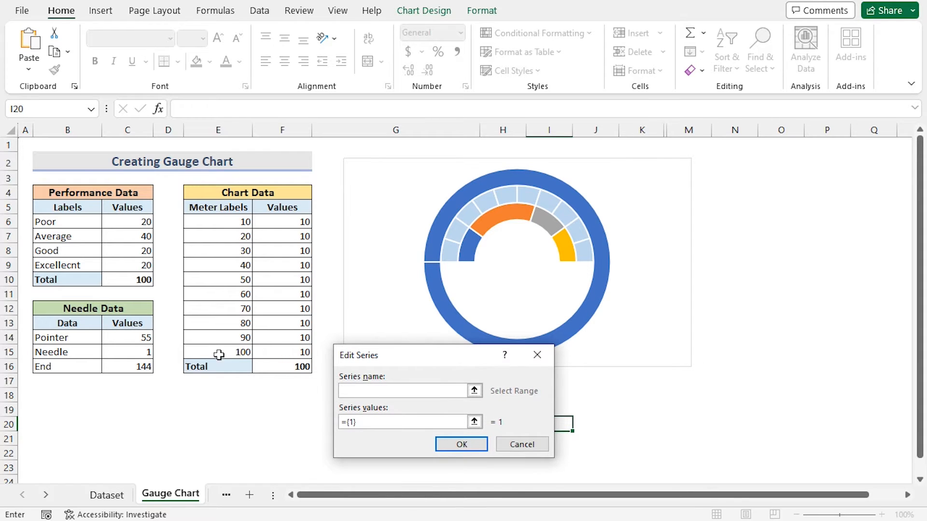
{"action": "left_click", "coordinate": [96, 309]}
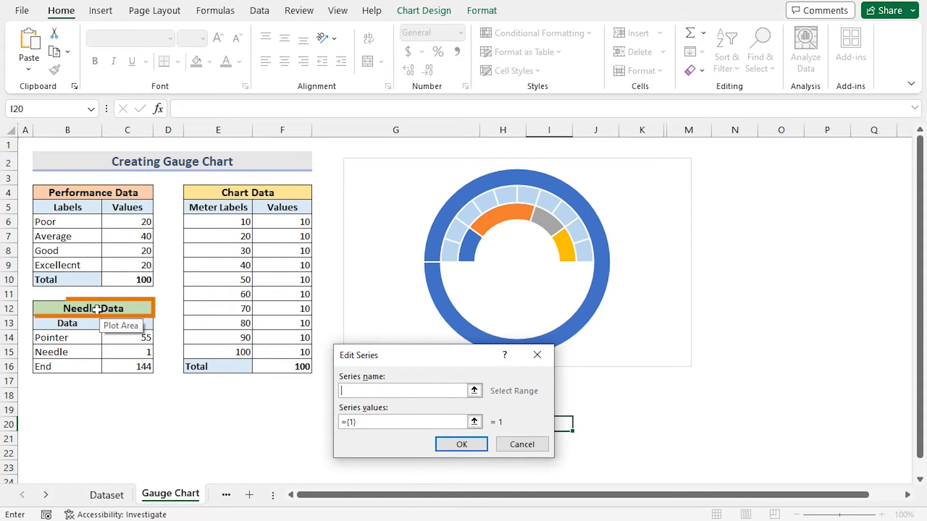
{"action": "left_click", "coordinate": [365, 422]}
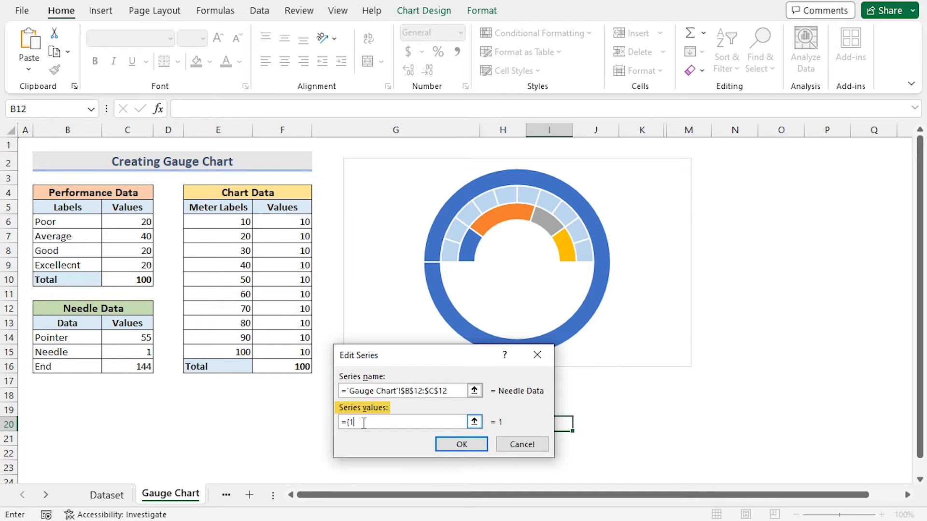
{"action": "left_click", "coordinate": [135, 336]}
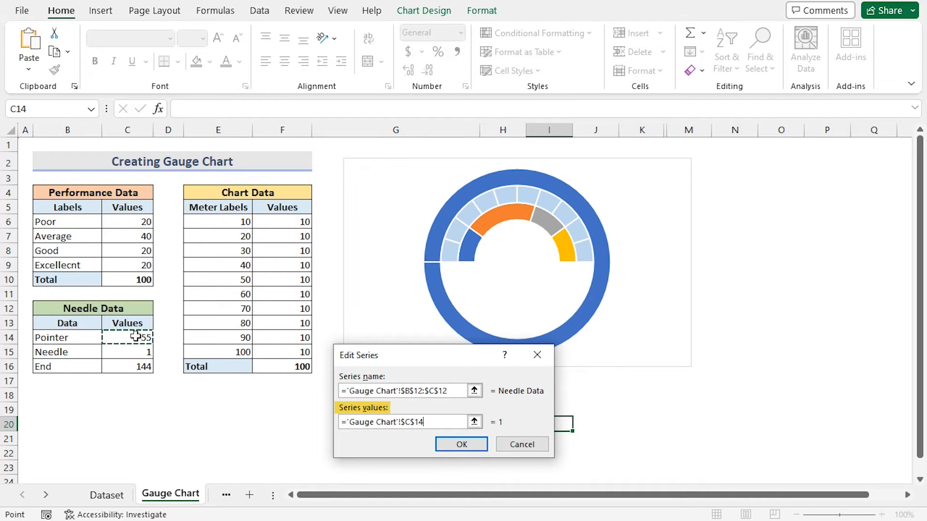
{"action": "mouse_move", "coordinate": [134, 352]}
{"action": "left_mouse_down"}
{"action": "mouse_move", "coordinate": [129, 367]}
{"action": "mouse_move", "coordinate": [137, 369]}
{"action": "left_mouse_up"}
{"action": "left_click", "coordinate": [439, 443]}
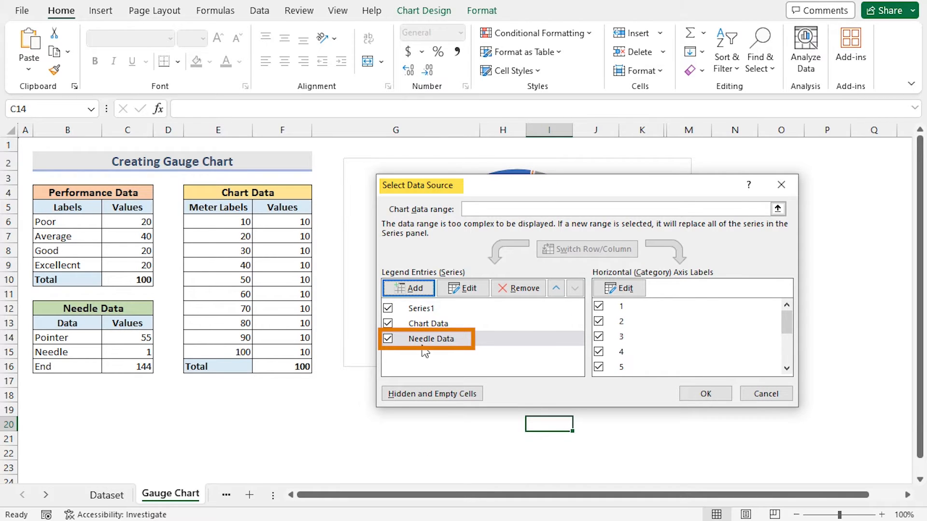
{"action": "left_click", "coordinate": [705, 395]}
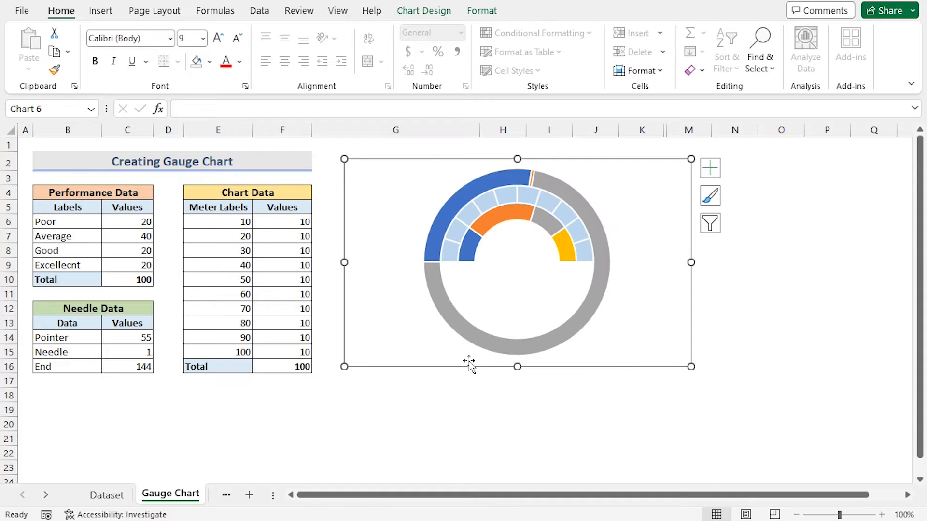
- Change the Needle Data series chart type to Pie in the combo chart settings
{"action": "left_click", "coordinate": [597, 231]}
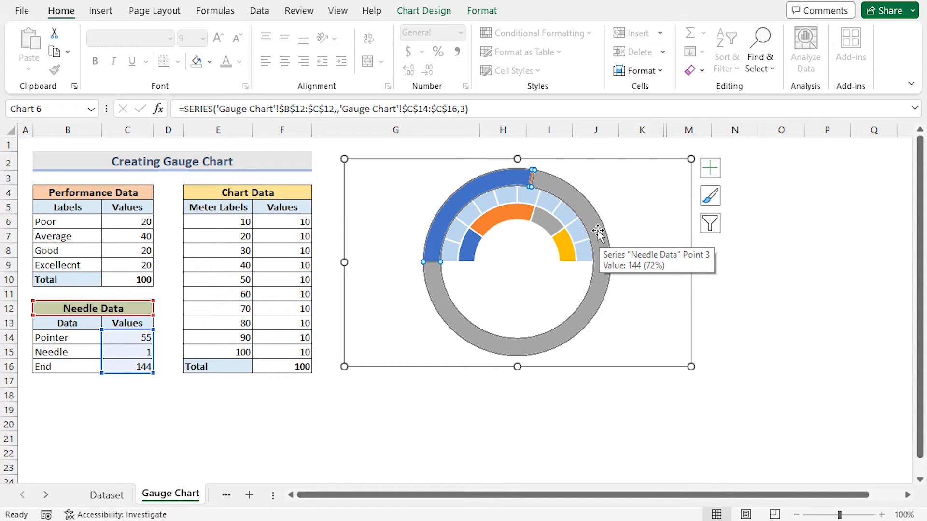
{"action": "right_click", "coordinate": [597, 230]}
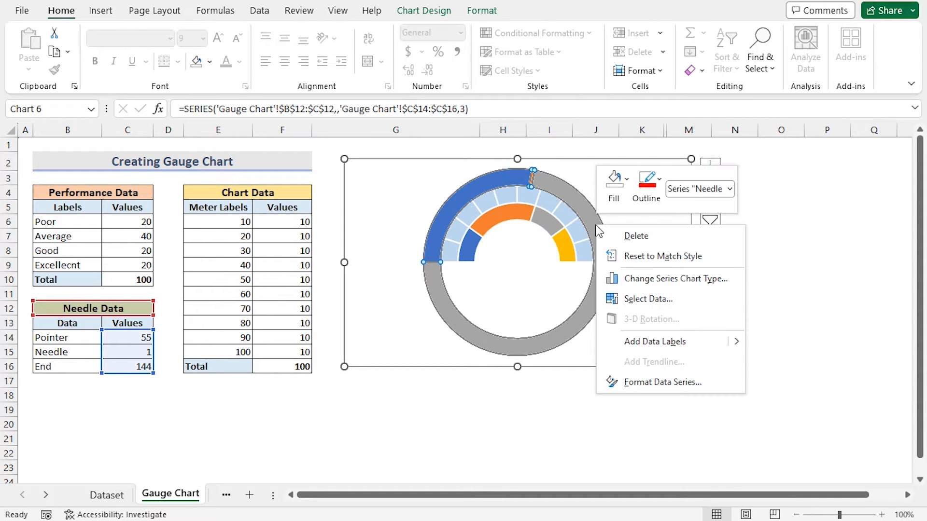
{"action": "left_click", "coordinate": [636, 280]}
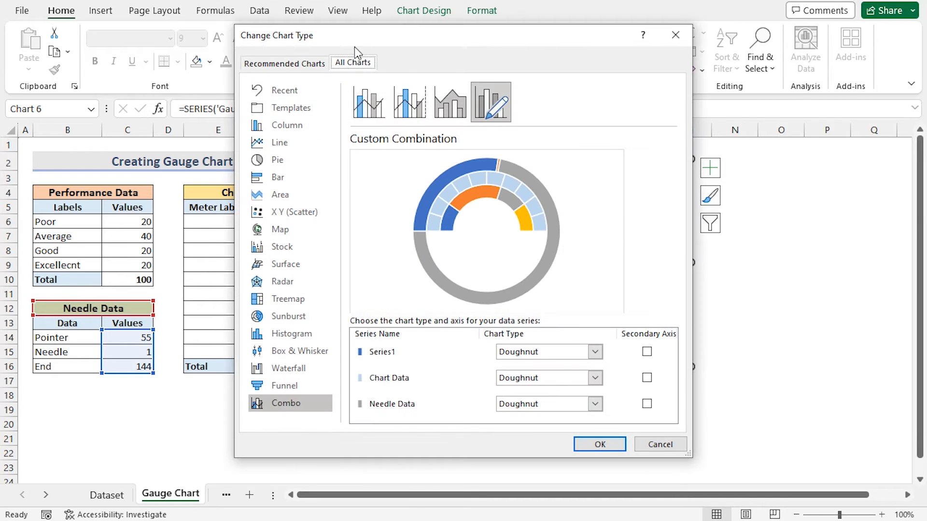
{"action": "left_click_drag", "start_coordinate": [434, 39], "coordinate": [205, 38]}
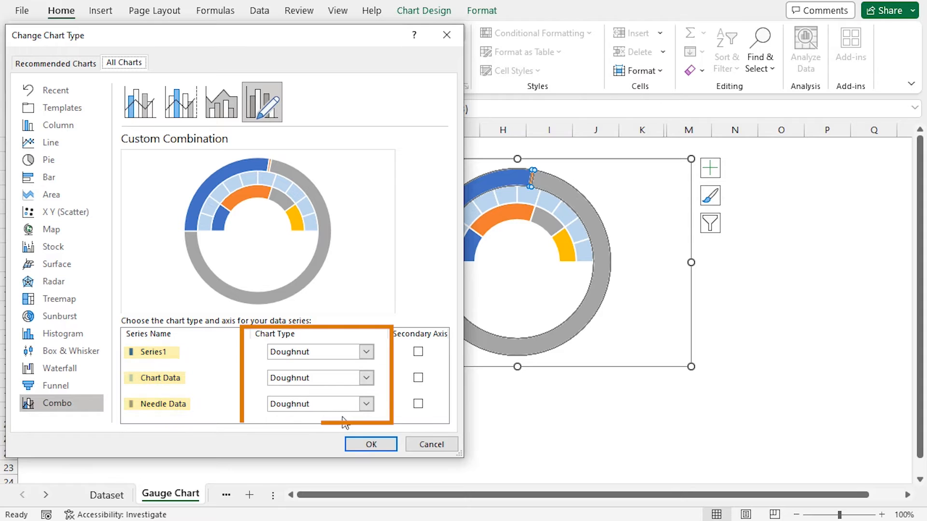
{"action": "left_click", "coordinate": [366, 404]}
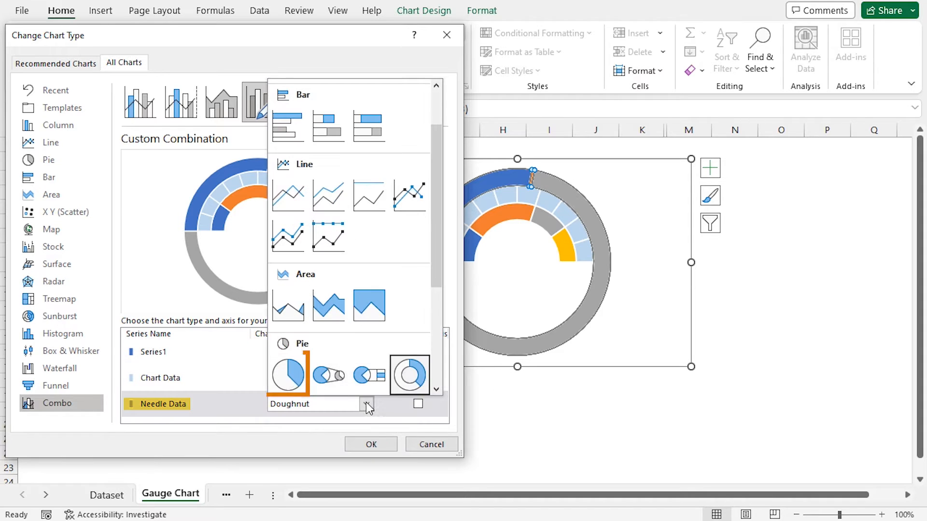
{"action": "left_click", "coordinate": [275, 378]}
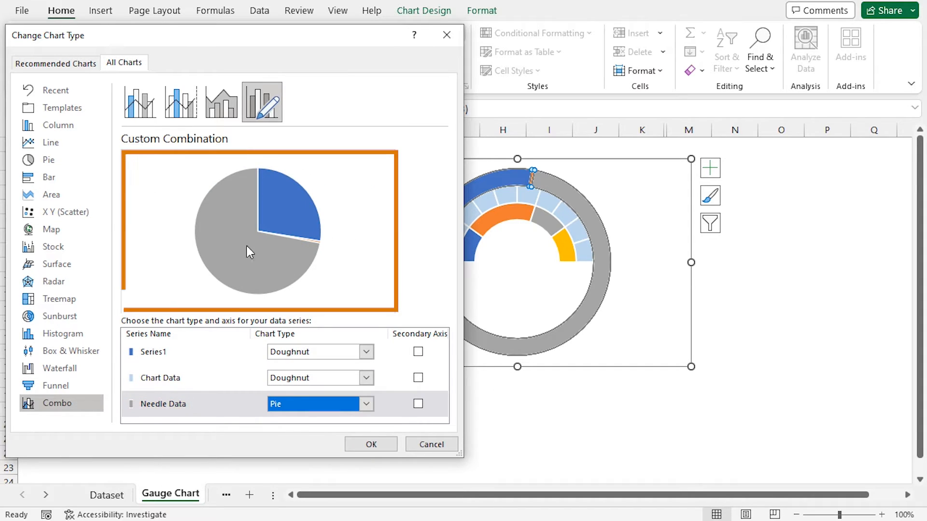
{"action": "left_click", "coordinate": [375, 444]}
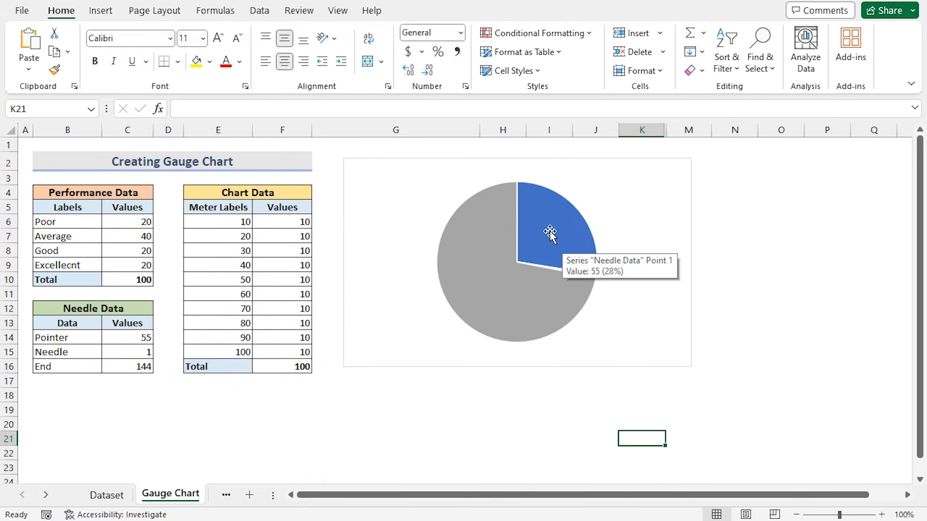
- Set the needle pie's angle of first slice to 270° and close the format pane
{"action": "left_click", "coordinate": [550, 231]}
{"action": "right_click", "coordinate": [550, 232]}
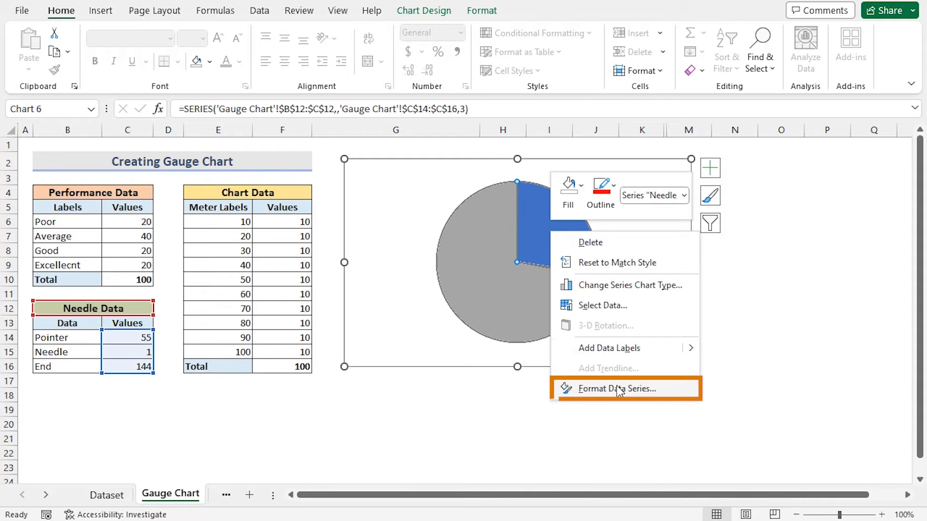
{"action": "left_click", "coordinate": [619, 390]}
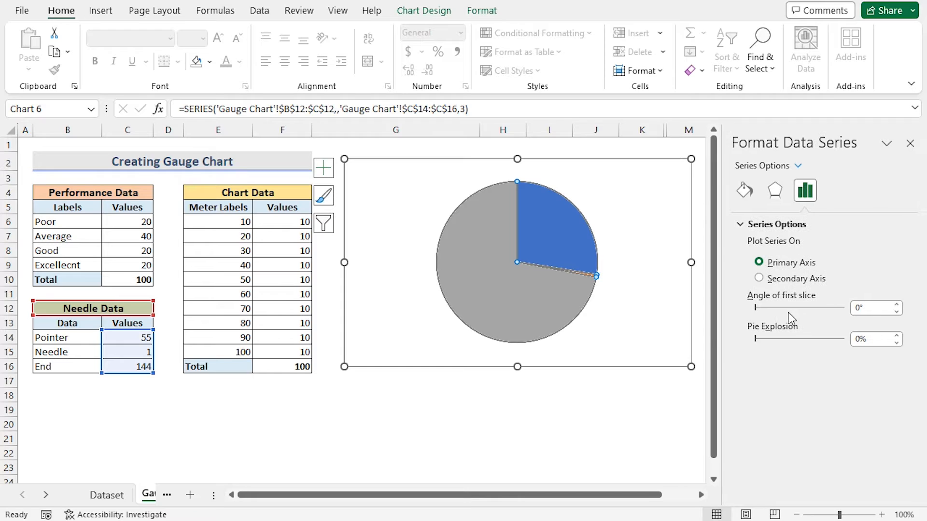
{"action": "left_click", "coordinate": [855, 309]}
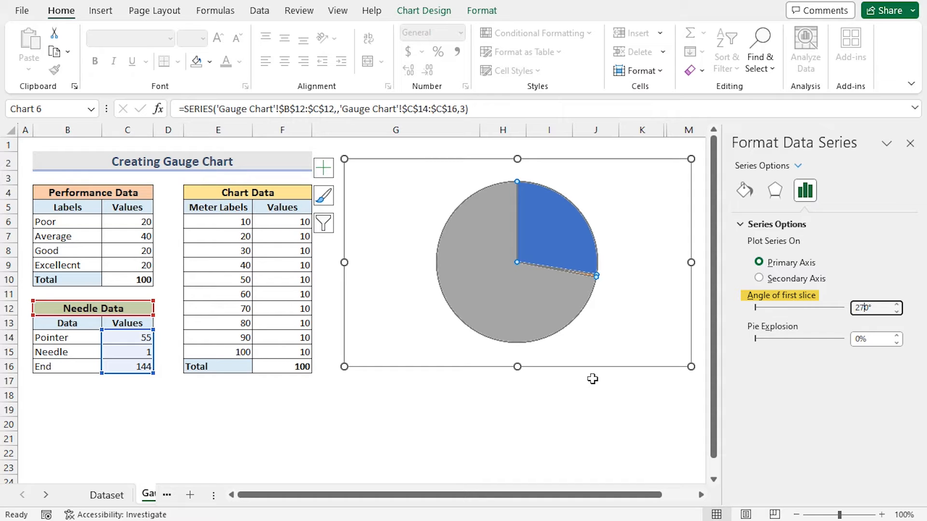
{"action": "key", "text": "Return"}
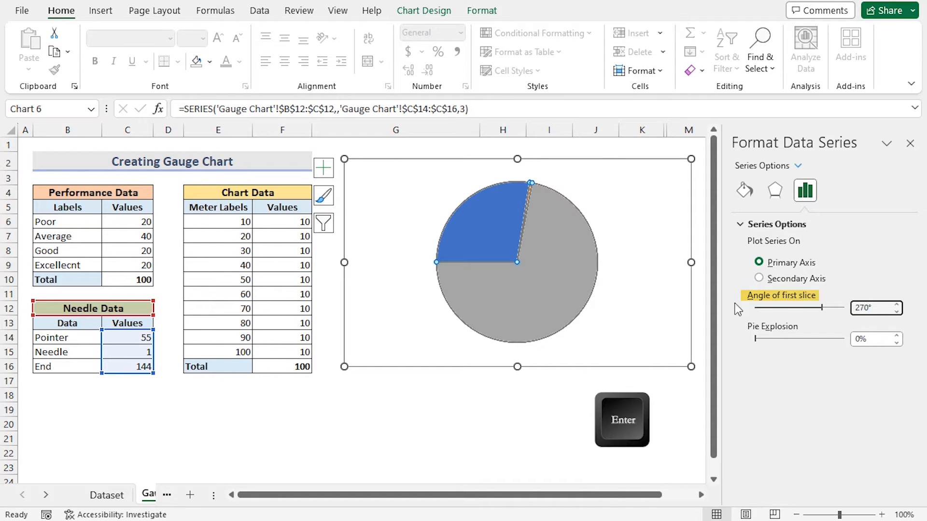
{"action": "left_click", "coordinate": [909, 144]}
- Set the large End slice of the needle pie to no fill
{"action": "left_click", "coordinate": [578, 453]}
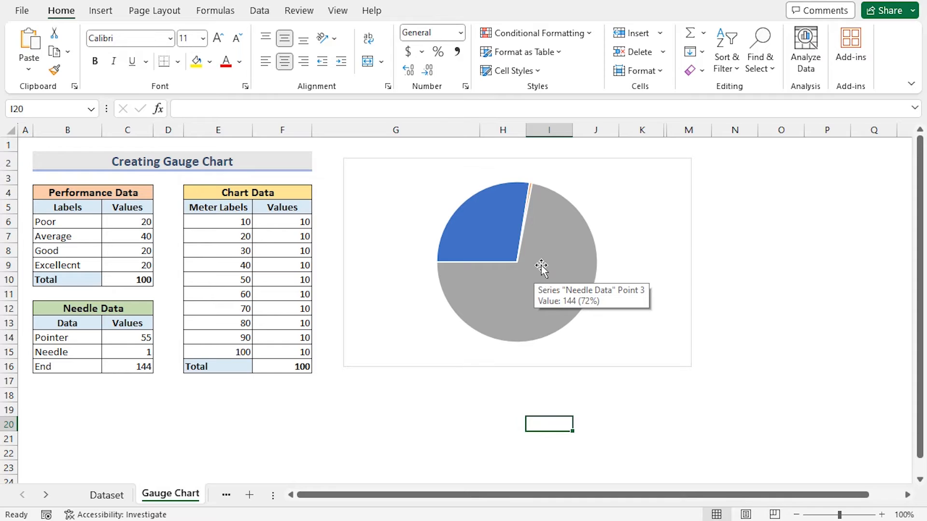
{"action": "double_click", "coordinate": [541, 267]}
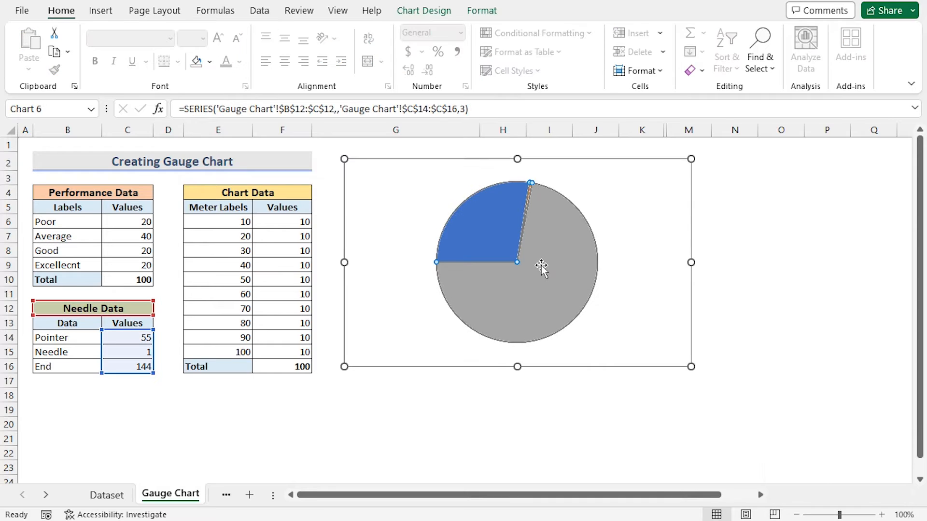
{"action": "left_click", "coordinate": [541, 267]}
{"action": "right_click", "coordinate": [547, 248]}
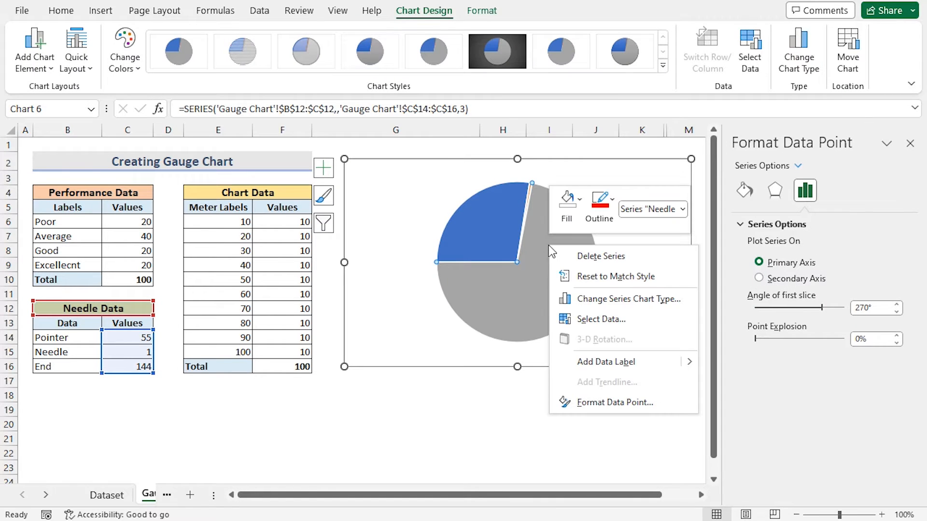
{"action": "left_click", "coordinate": [581, 201]}
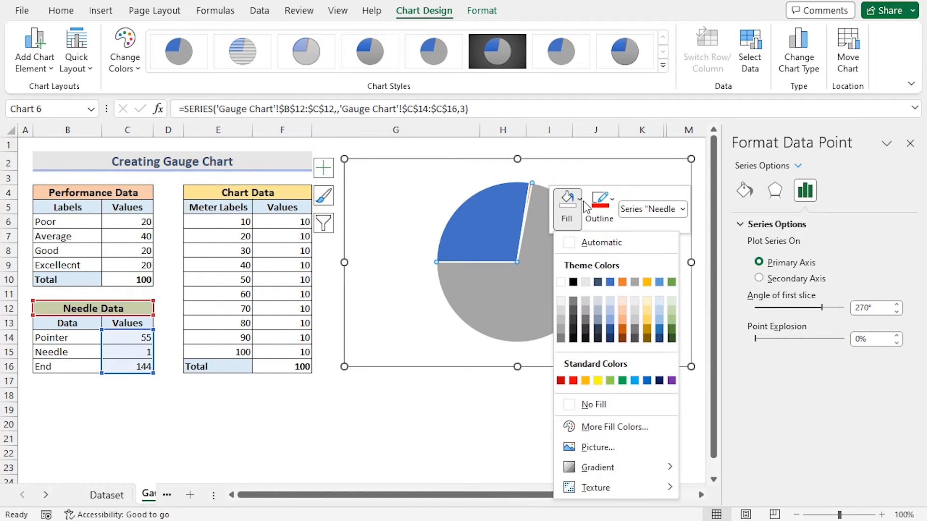
{"action": "left_click", "coordinate": [597, 405]}
{"action": "left_click", "coordinate": [544, 419]}
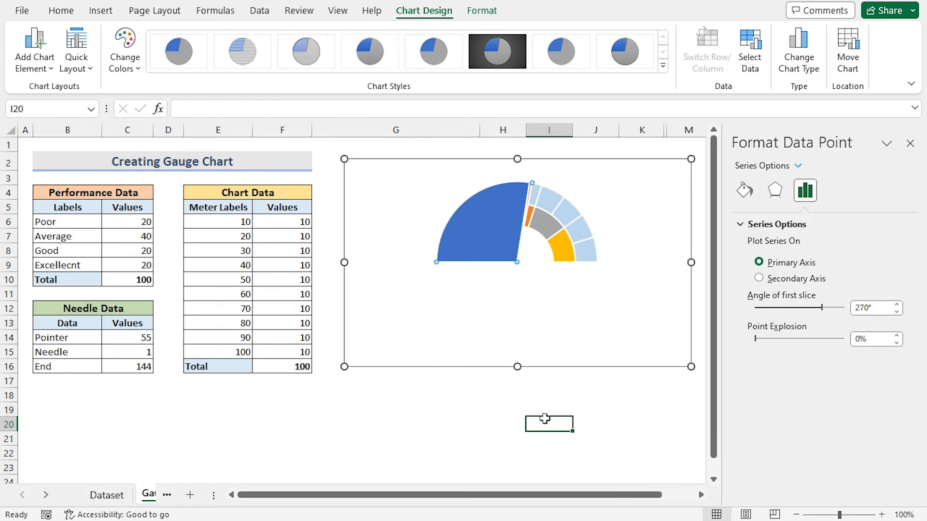
- Set the Pointer slice of the needle pie to no fill
{"action": "left_click", "coordinate": [493, 217]}
{"action": "left_click", "coordinate": [493, 219]}
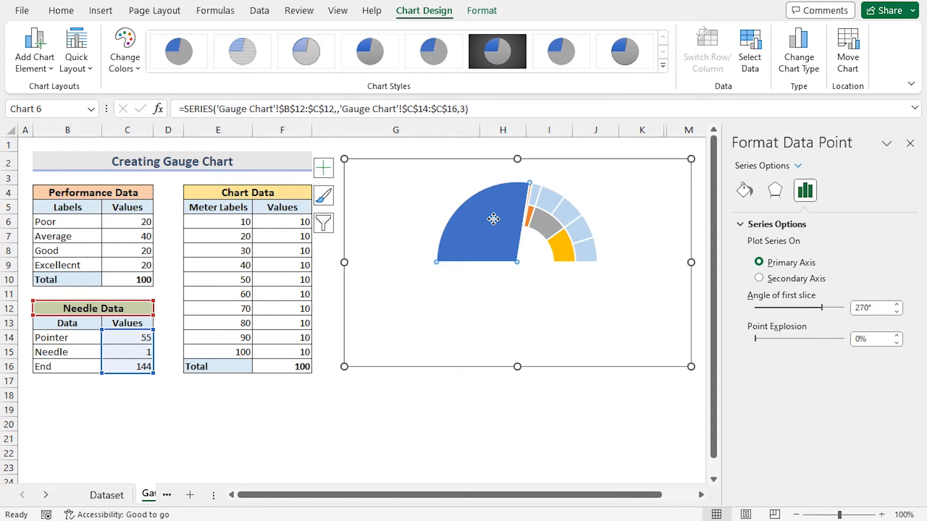
{"action": "right_click", "coordinate": [494, 218]}
{"action": "left_click", "coordinate": [524, 177]}
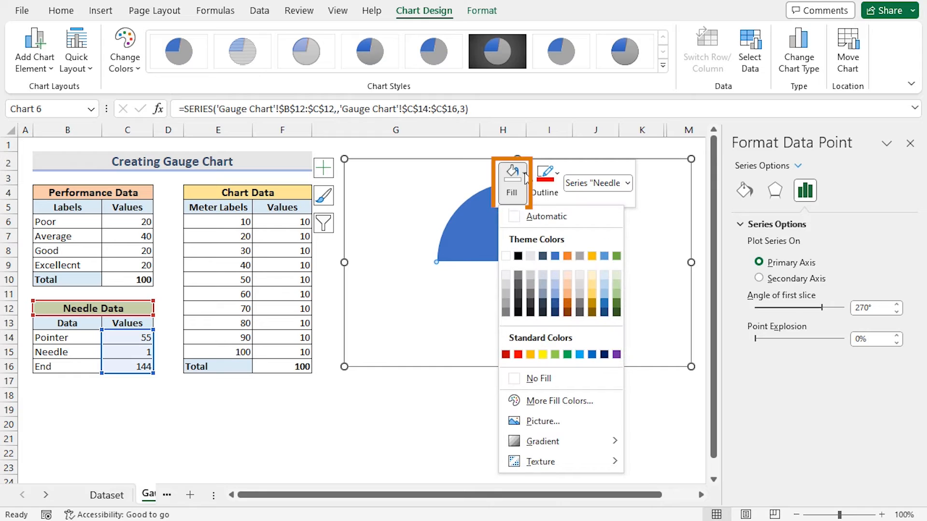
{"action": "left_click", "coordinate": [538, 380]}
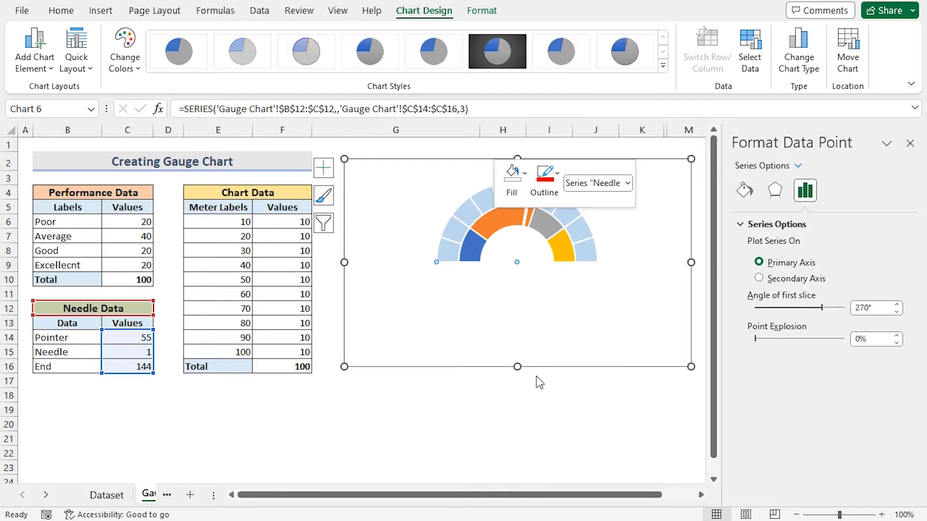
{"action": "left_click", "coordinate": [492, 406]}
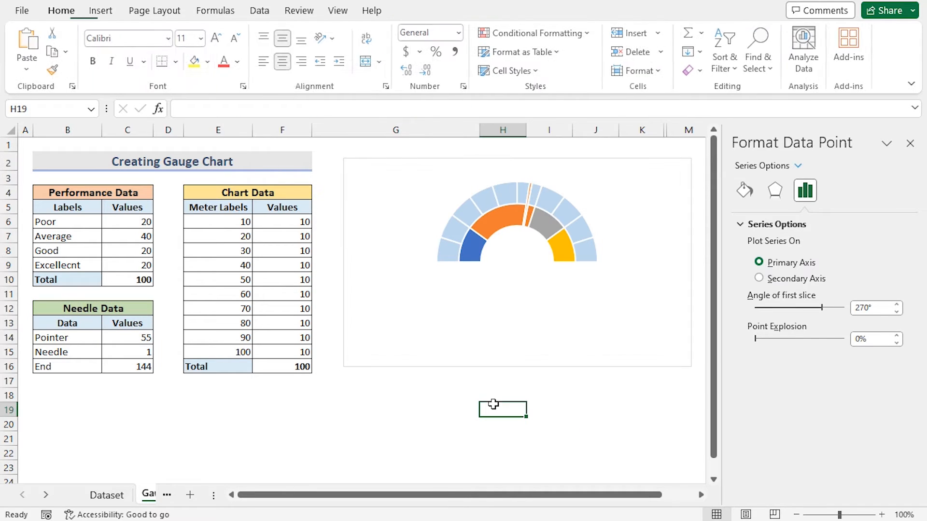
- Select the thin Needle slice of the needle pie and give it a solid fill
{"action": "left_click", "coordinate": [523, 229]}
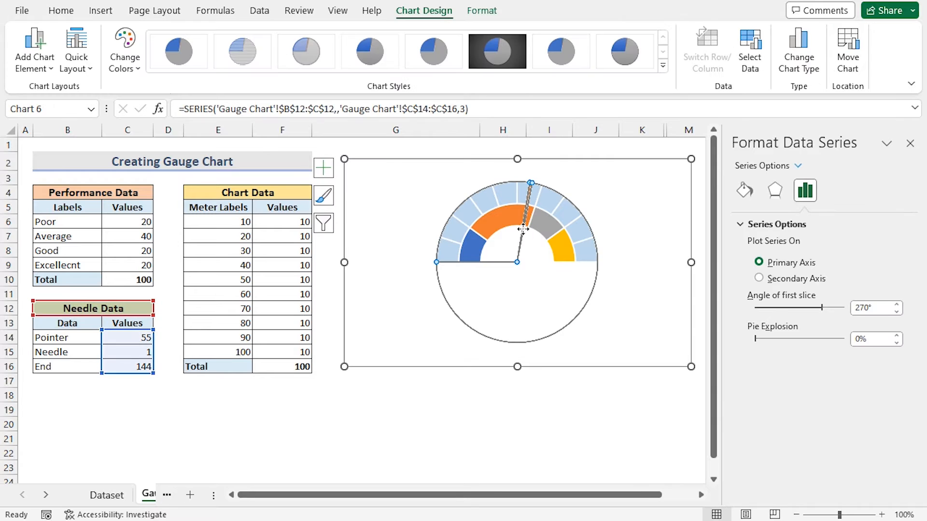
{"action": "left_click", "coordinate": [523, 228]}
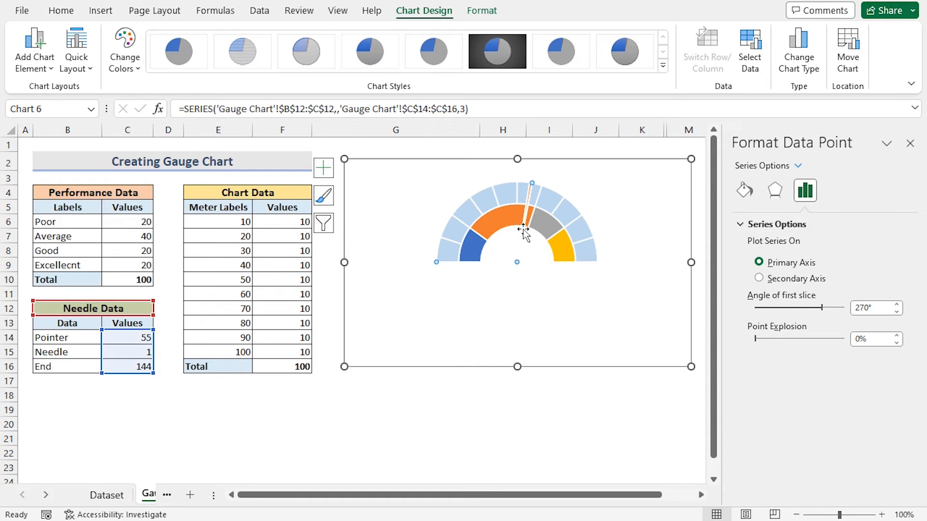
{"action": "left_click", "coordinate": [749, 193]}
{"action": "left_click", "coordinate": [754, 224]}
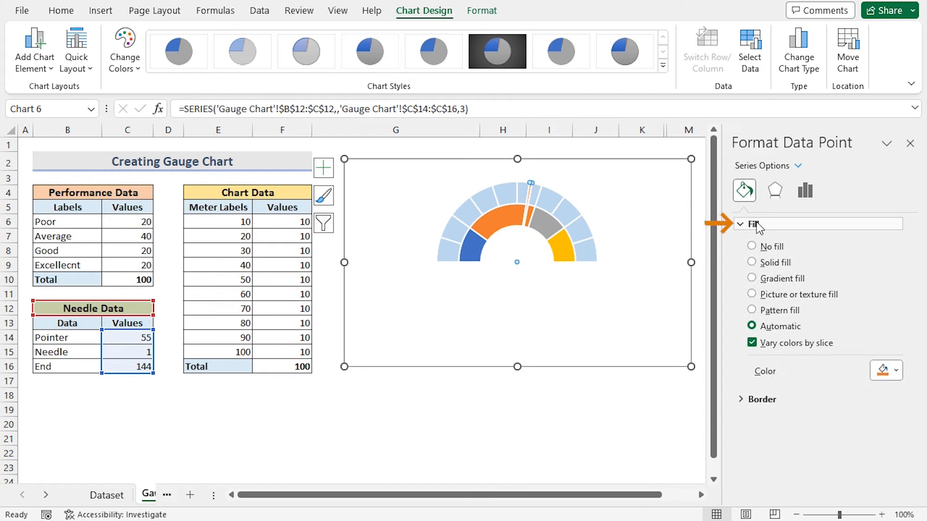
{"action": "left_click", "coordinate": [752, 263]}
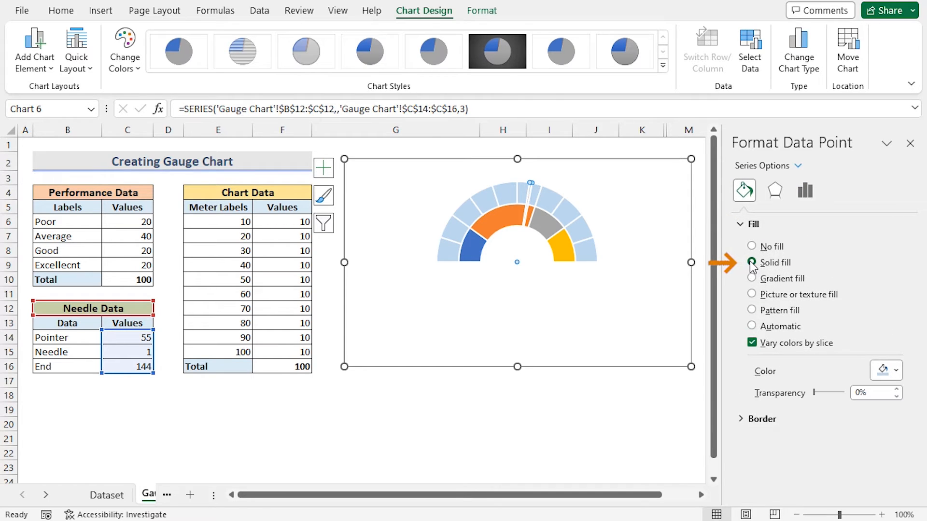
- Give the Needle slice a solid red border 2 pt wide
{"action": "left_click", "coordinate": [756, 426]}
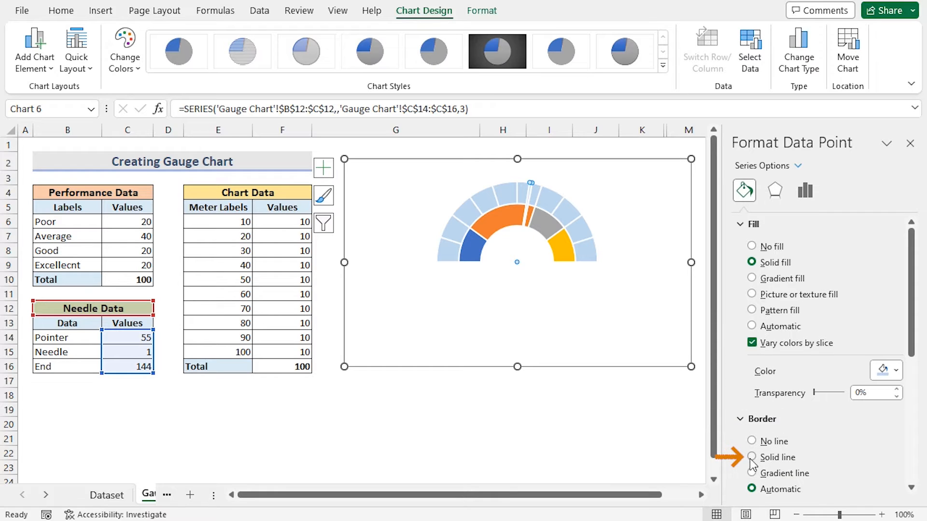
{"action": "left_click", "coordinate": [752, 458]}
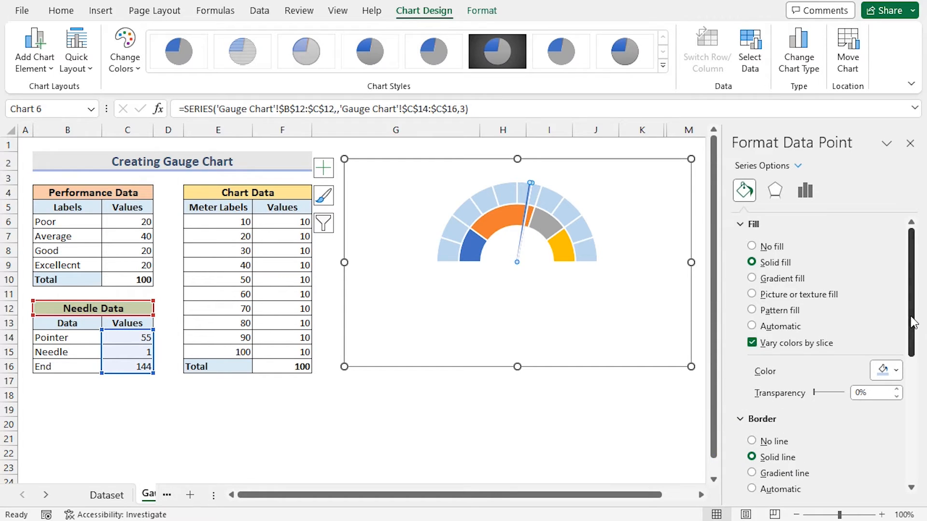
{"action": "left_click_drag", "start_coordinate": [915, 319], "coordinate": [915, 375]}
{"action": "left_click", "coordinate": [895, 389]}
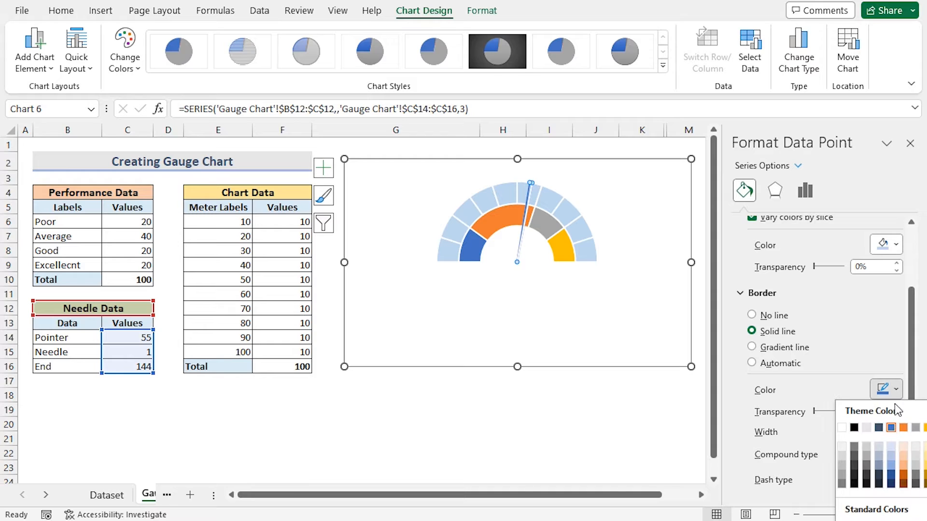
{"action": "left_click", "coordinate": [891, 428]}
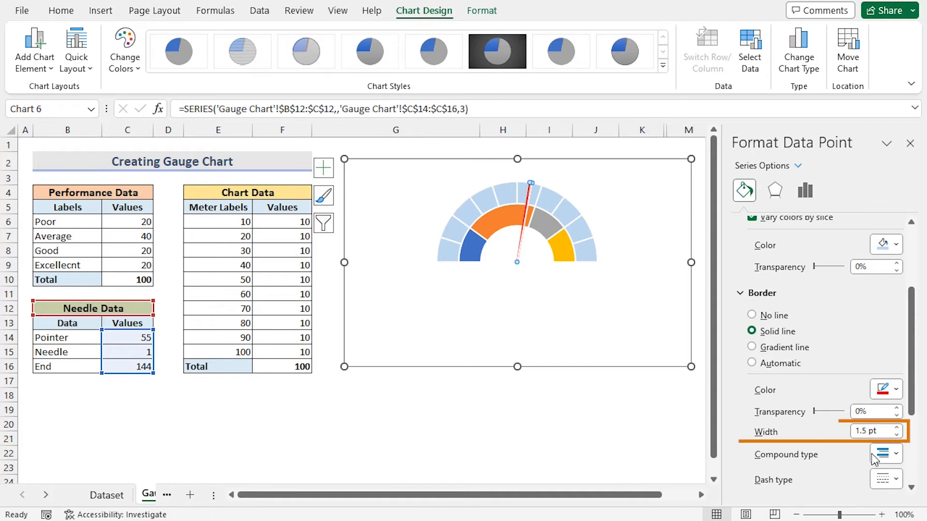
{"action": "left_click", "coordinate": [897, 428]}
{"action": "left_click", "coordinate": [897, 428]}
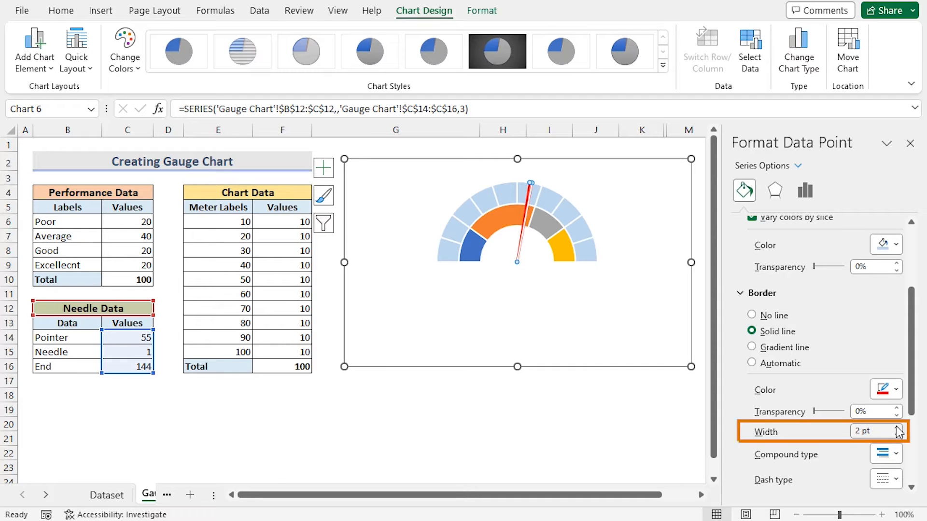
{"action": "left_click", "coordinate": [615, 413]}
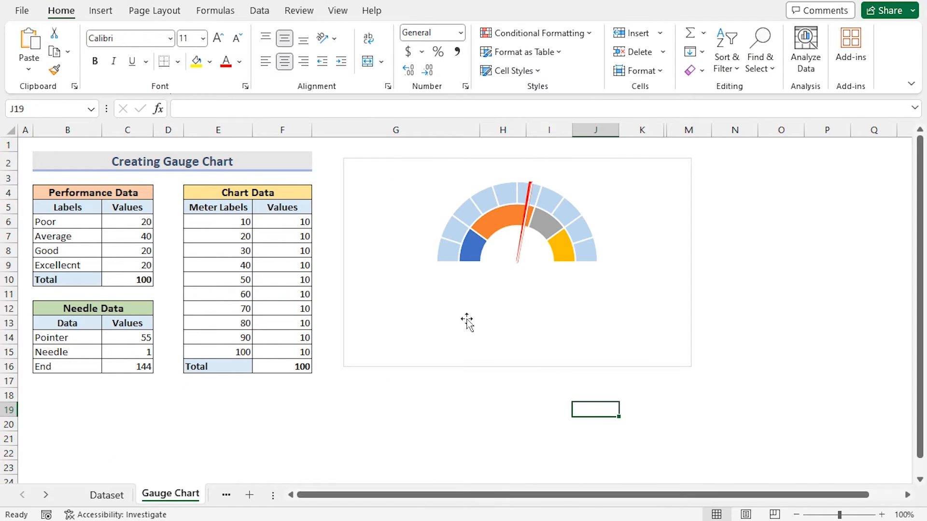
- Turn on data labels for the gauge chart
{"action": "left_click", "coordinate": [646, 159]}
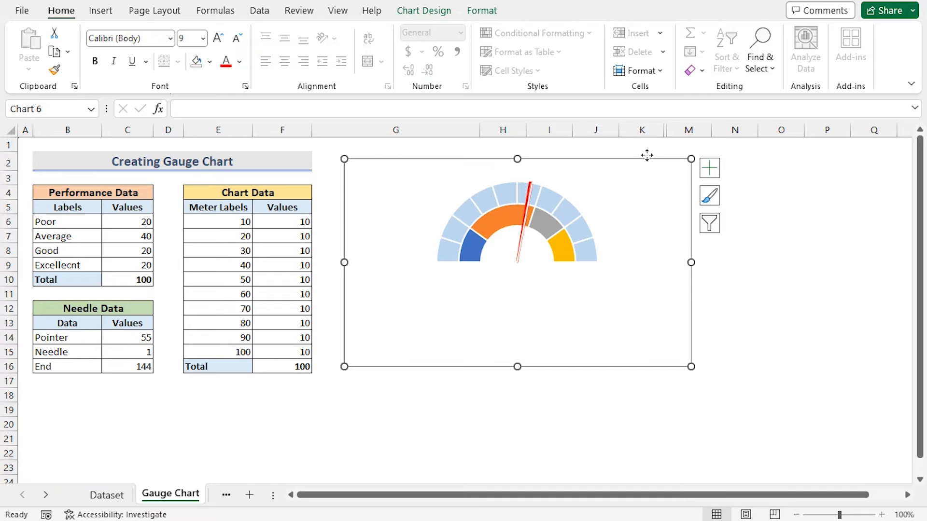
{"action": "left_click", "coordinate": [714, 175]}
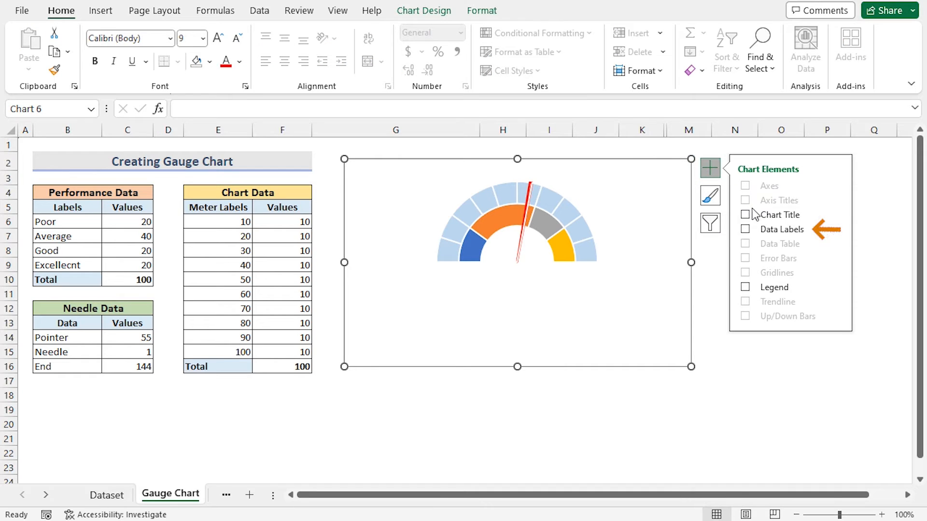
{"action": "left_click", "coordinate": [744, 229]}
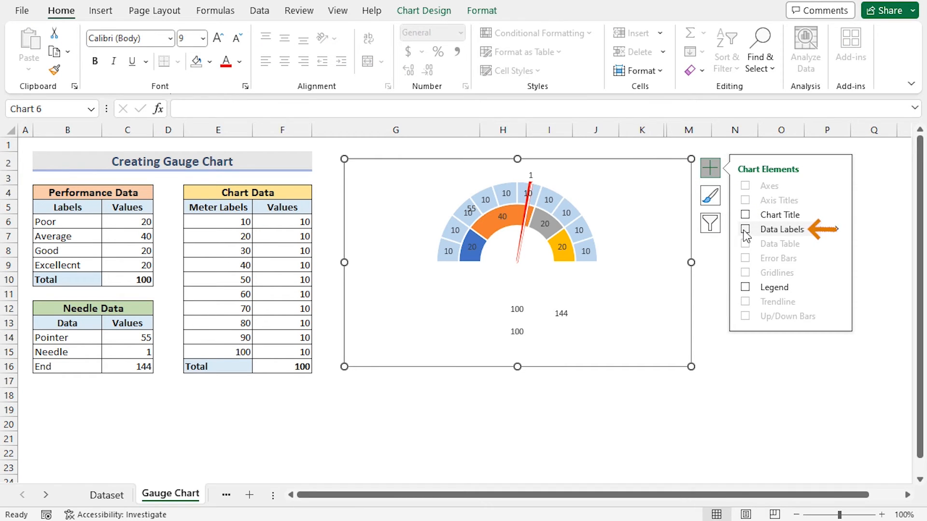
{"action": "left_click", "coordinate": [702, 432]}
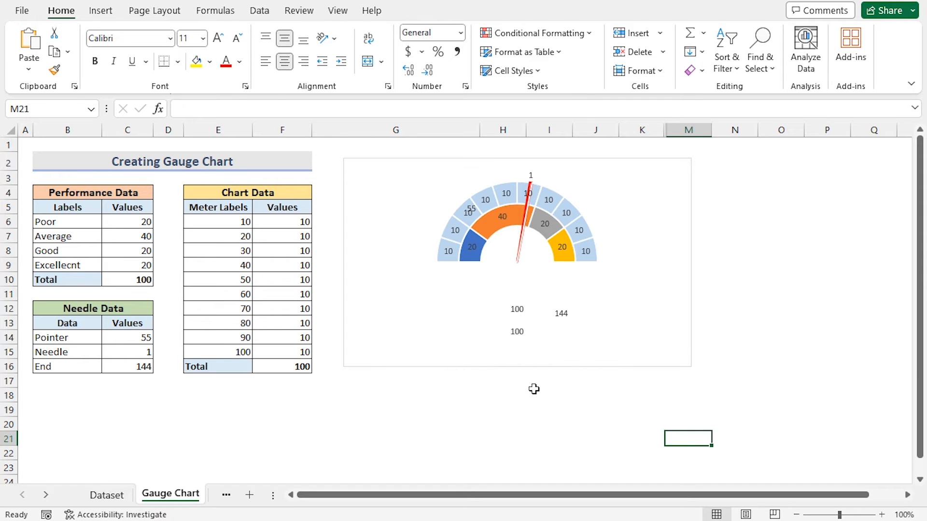
- Label the performance ring with the values from cells B6:B9 instead of numbers, then close the format pane
{"action": "left_click", "coordinate": [472, 248]}
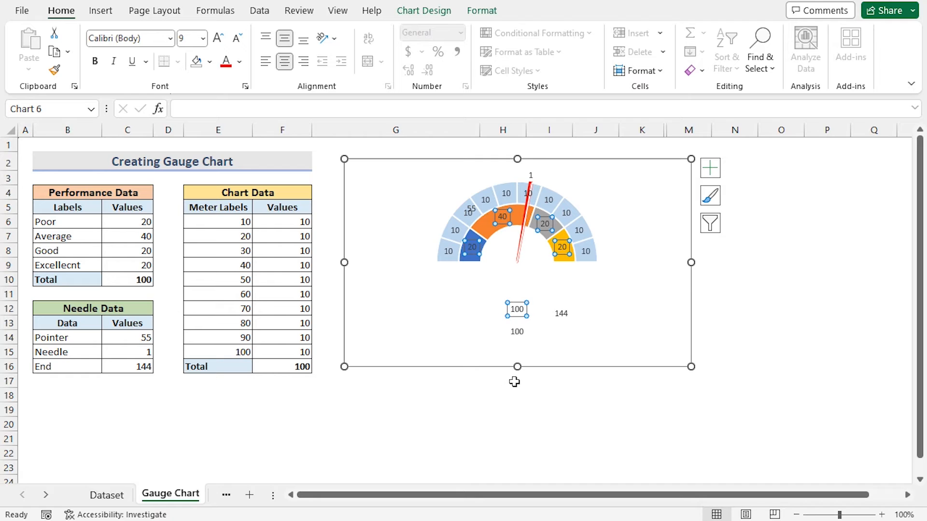
{"action": "right_click", "coordinate": [472, 251]}
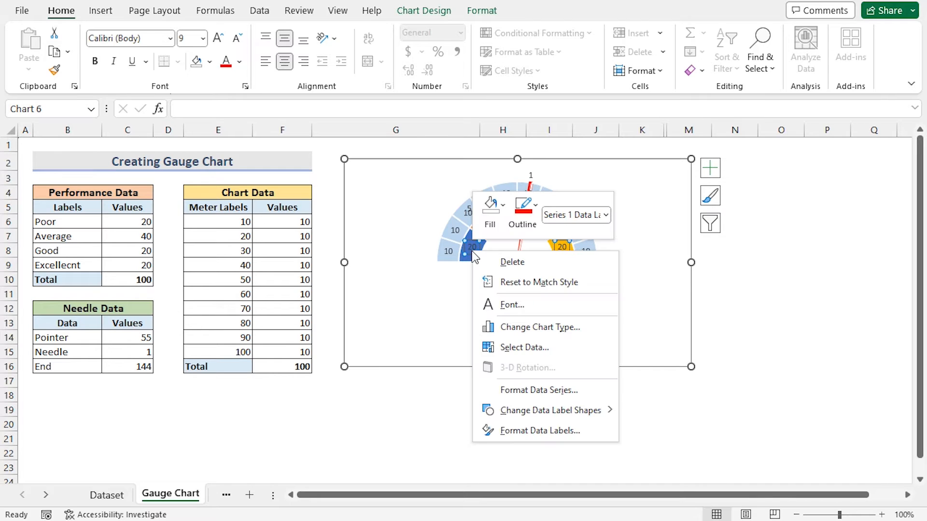
{"action": "left_click", "coordinate": [514, 435]}
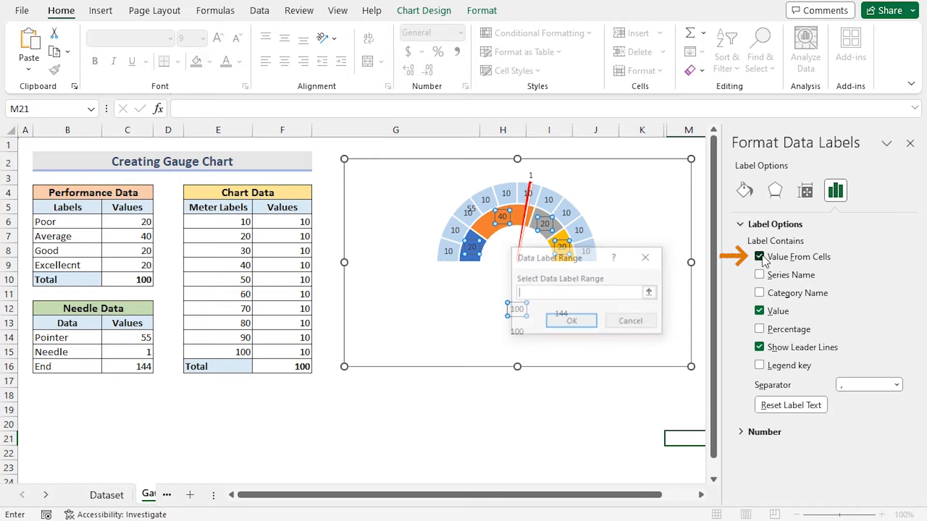
{"action": "left_click", "coordinate": [760, 256]}
{"action": "left_click_drag", "start_coordinate": [525, 259], "coordinate": [395, 366]}
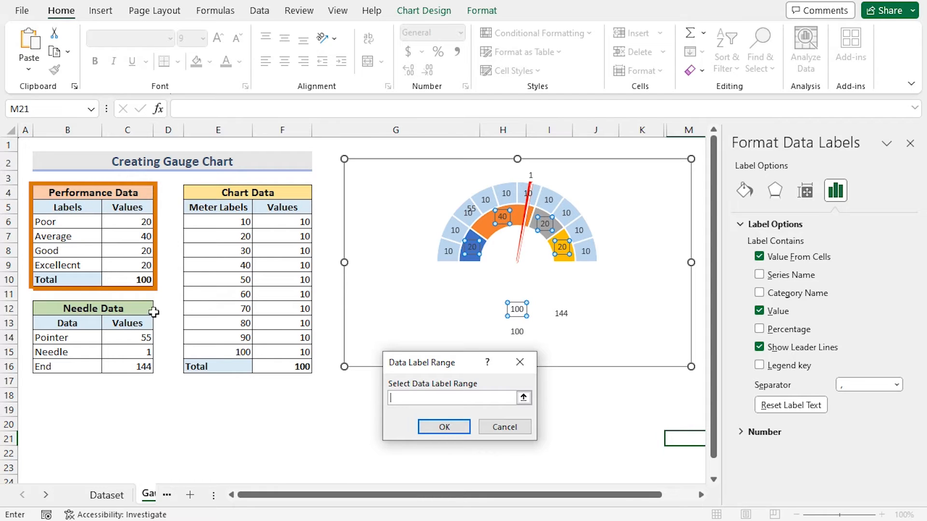
{"action": "left_click", "coordinate": [63, 222]}
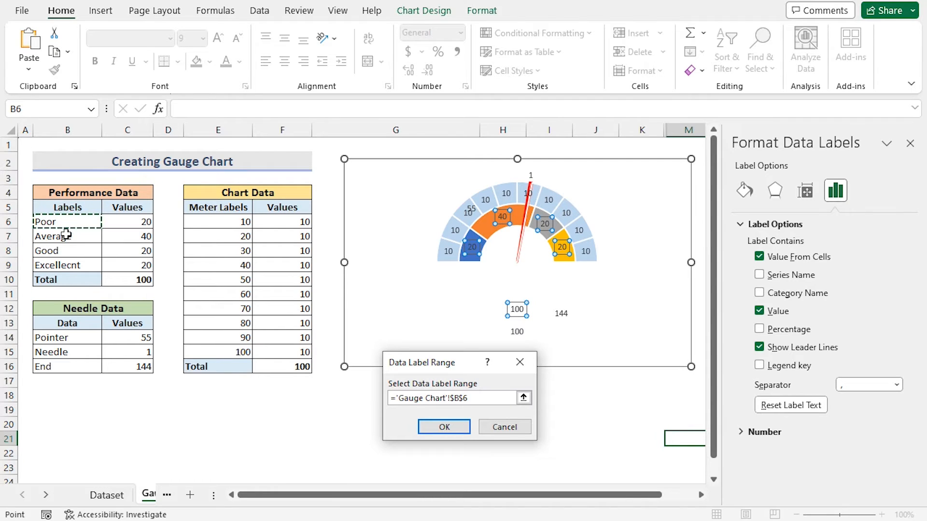
{"action": "left_click_drag", "start_coordinate": [66, 235], "coordinate": [67, 265]}
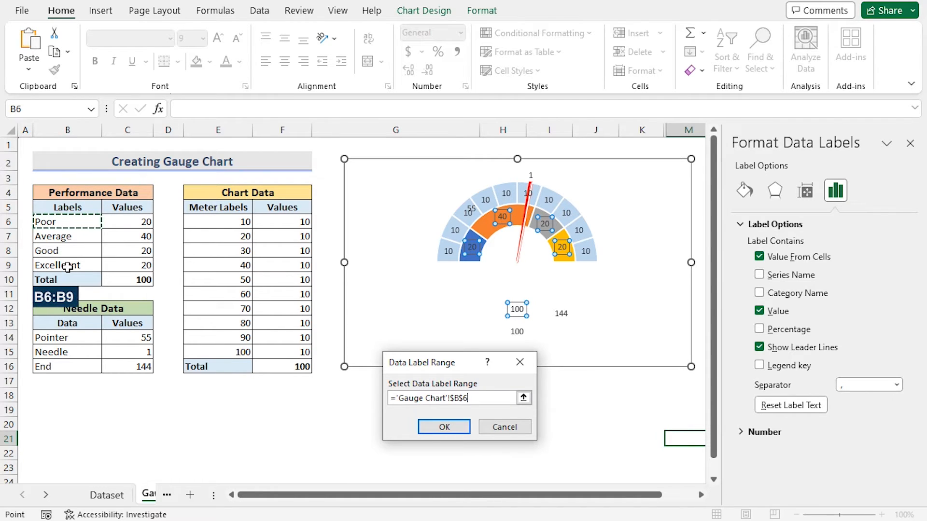
{"action": "left_click", "coordinate": [423, 428]}
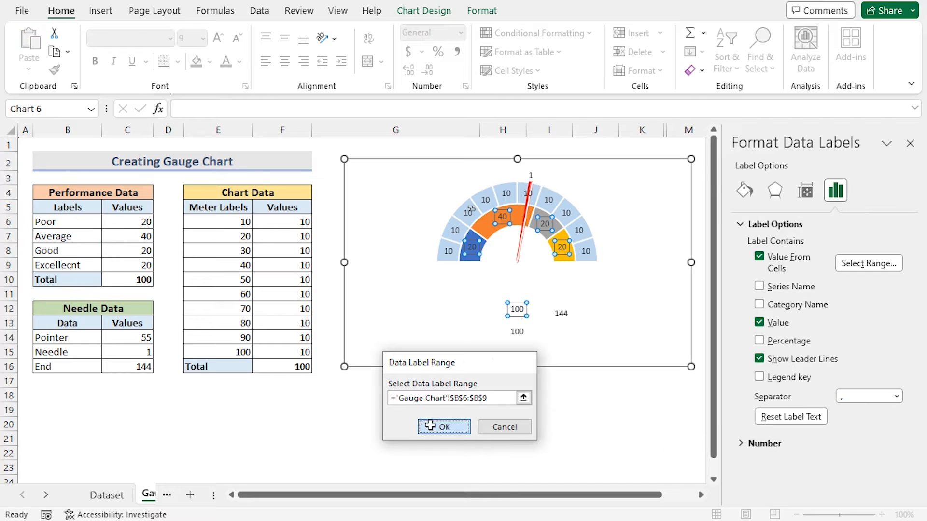
{"action": "left_click", "coordinate": [759, 323]}
{"action": "left_click", "coordinate": [910, 144]}
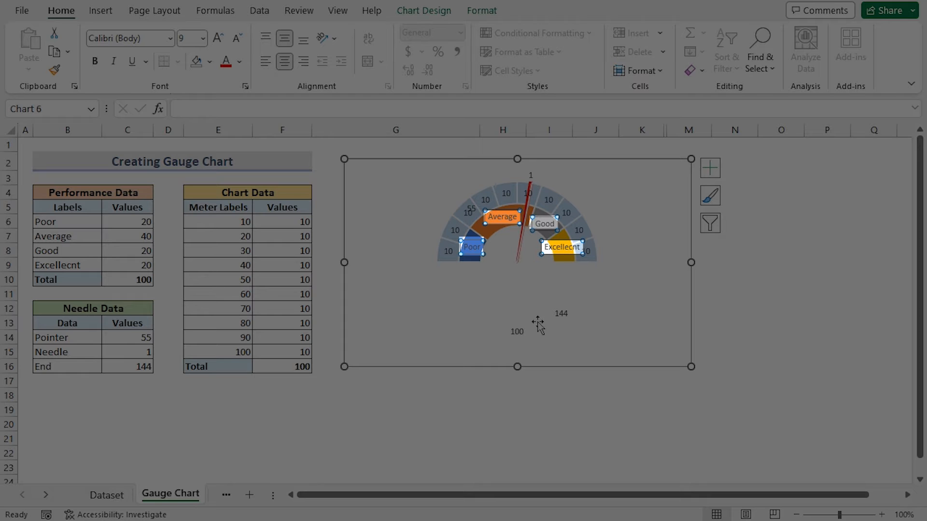
- Label the outer meter ring with the values from cells E6:E15 instead of numbers
{"action": "left_click", "coordinate": [445, 251]}
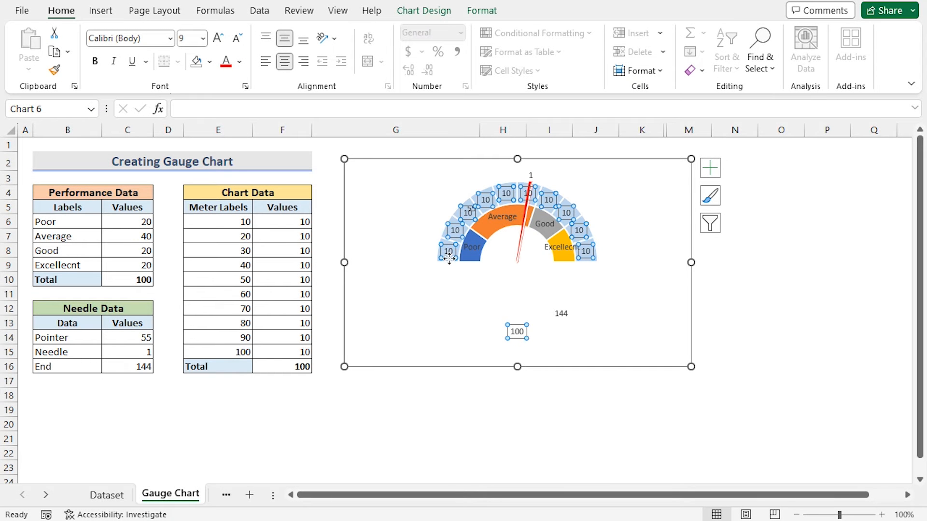
{"action": "right_click", "coordinate": [449, 259]}
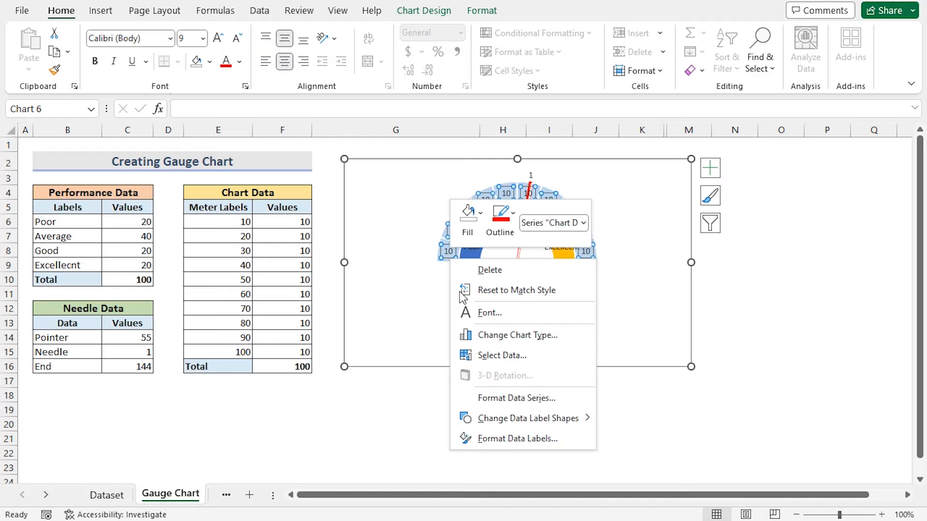
{"action": "left_click", "coordinate": [500, 440]}
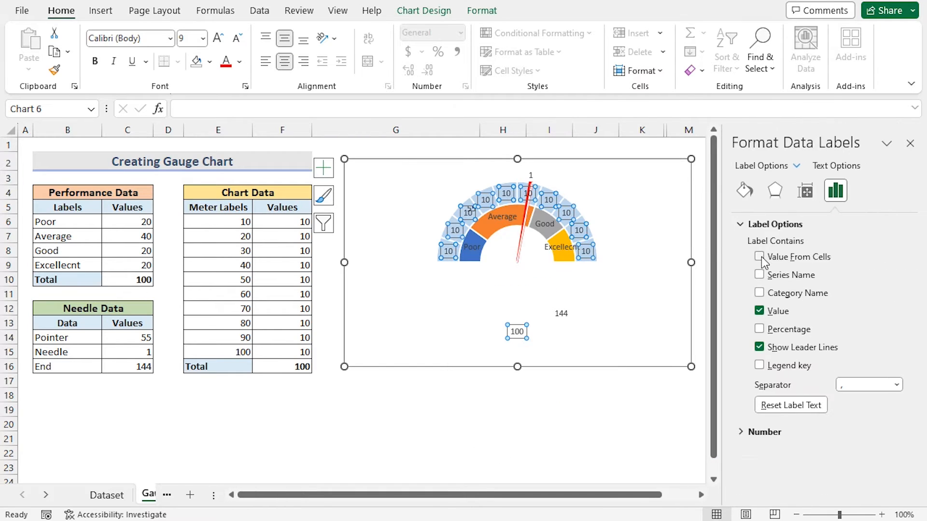
{"action": "left_click", "coordinate": [759, 256]}
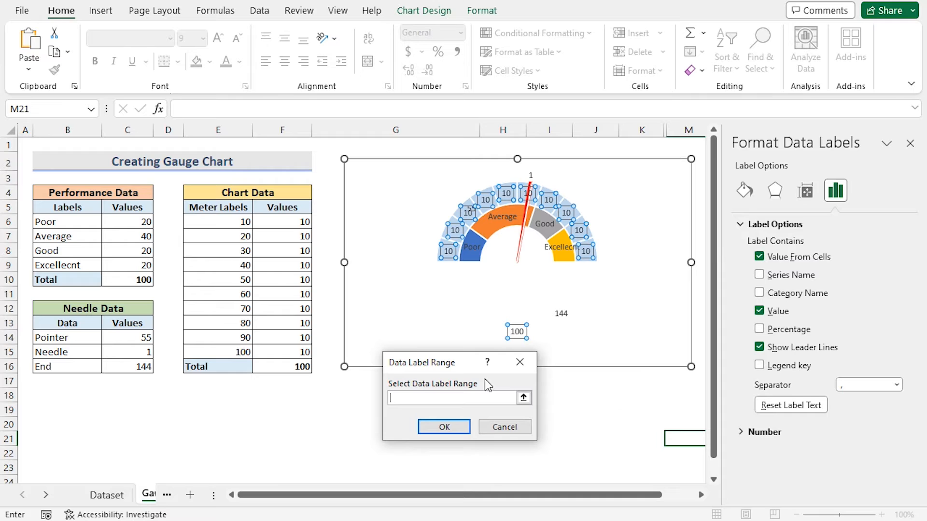
{"action": "left_click_drag", "start_coordinate": [416, 357], "coordinate": [308, 391]}
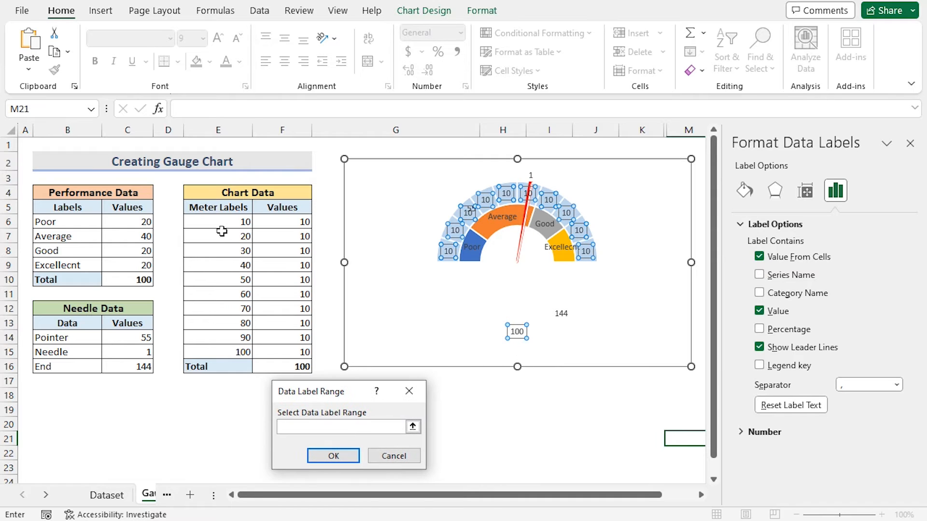
{"action": "left_click_drag", "start_coordinate": [221, 221], "coordinate": [217, 352]}
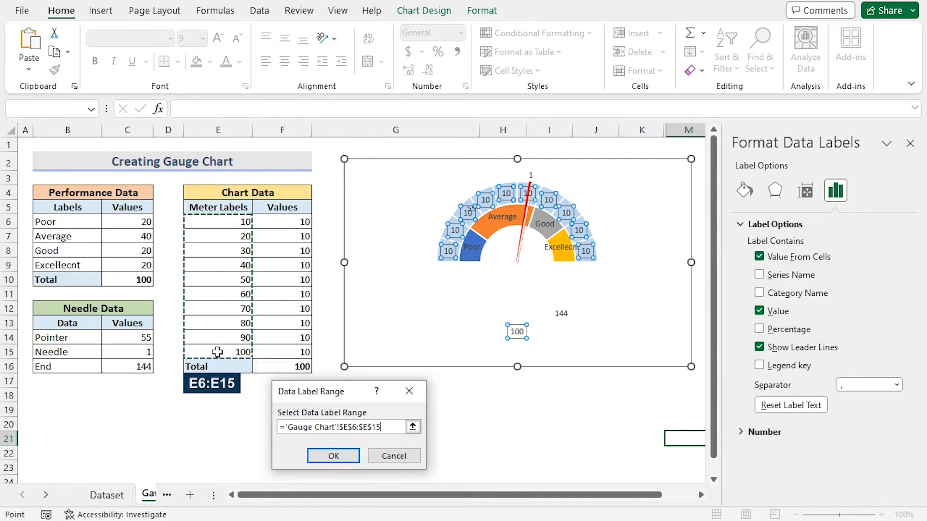
{"action": "left_click", "coordinate": [332, 455]}
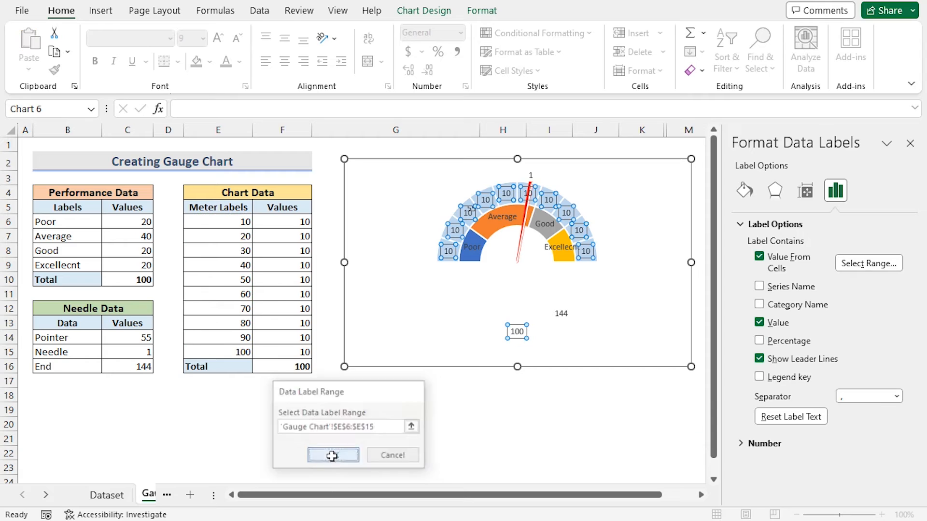
{"action": "left_click", "coordinate": [759, 322]}
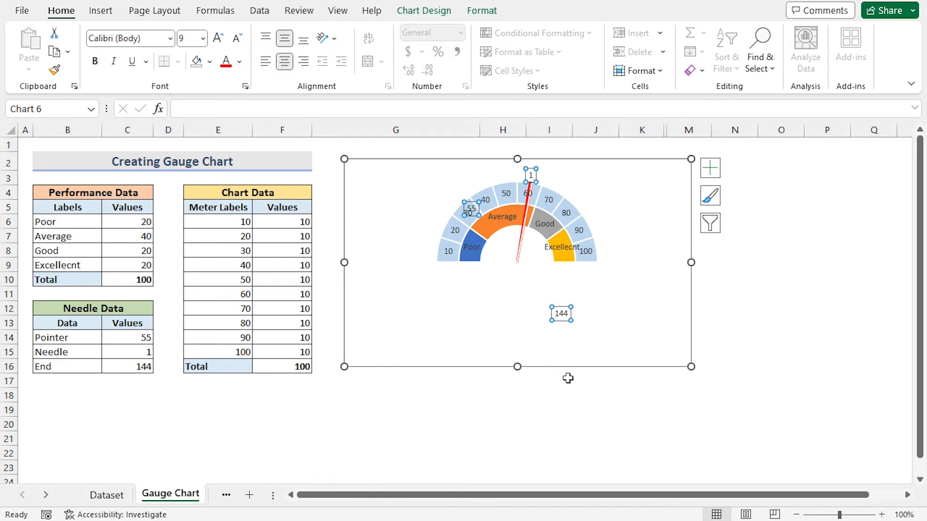
- Delete the needle series' data labels
{"action": "key", "text": "Delete"}
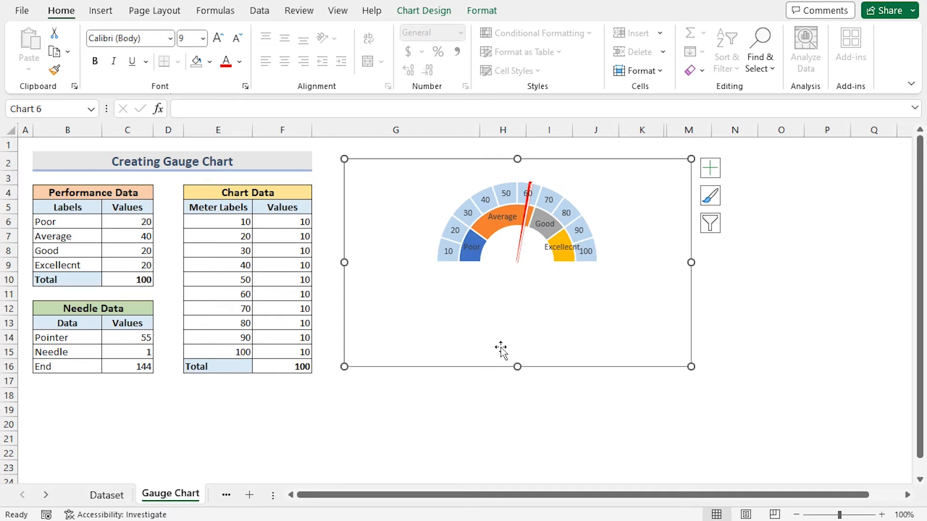
- Enlarge the chart and set the chart area's fill to No Fill
{"action": "left_click_drag", "start_coordinate": [690, 366], "coordinate": [766, 405]}
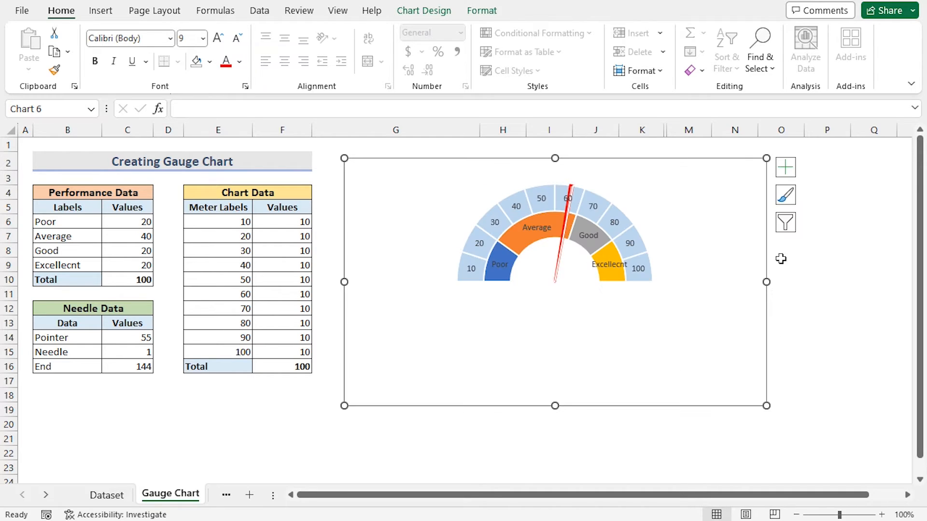
{"action": "right_click", "coordinate": [723, 171]}
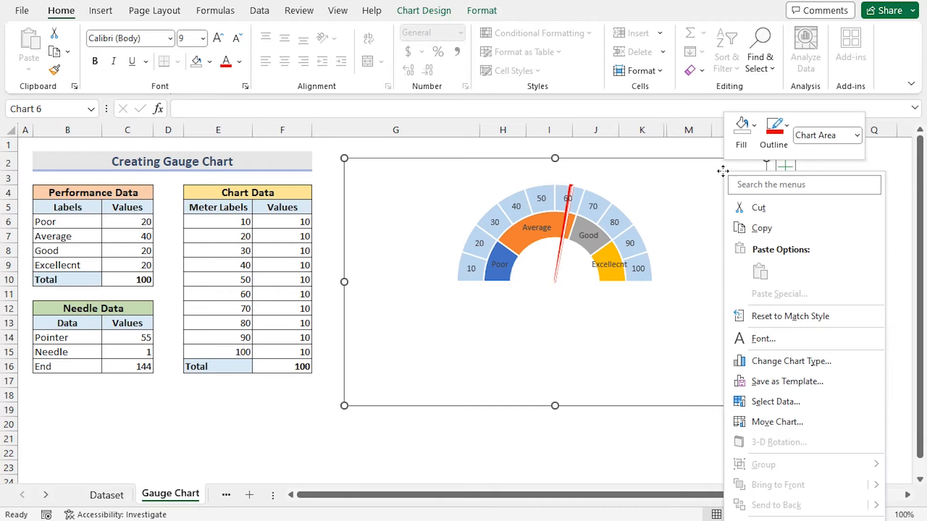
{"action": "left_click", "coordinate": [741, 128]}
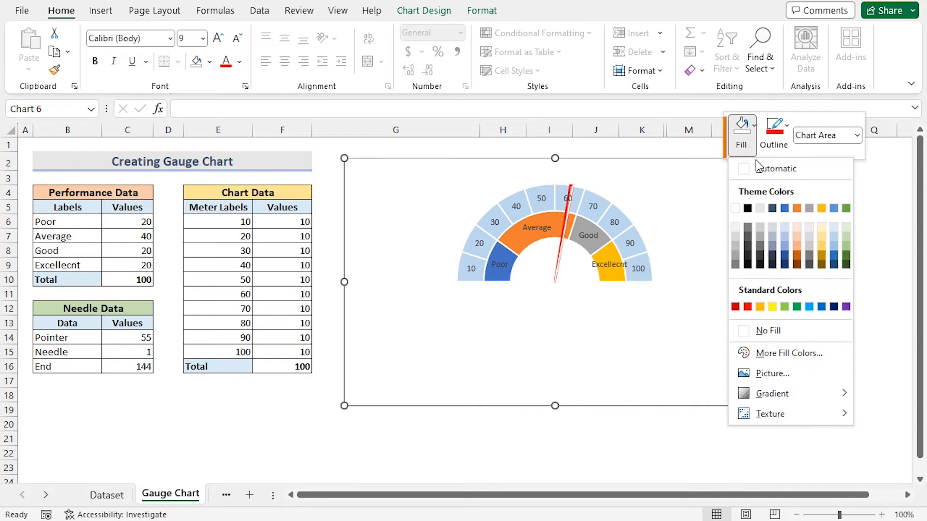
{"action": "left_click", "coordinate": [759, 332]}
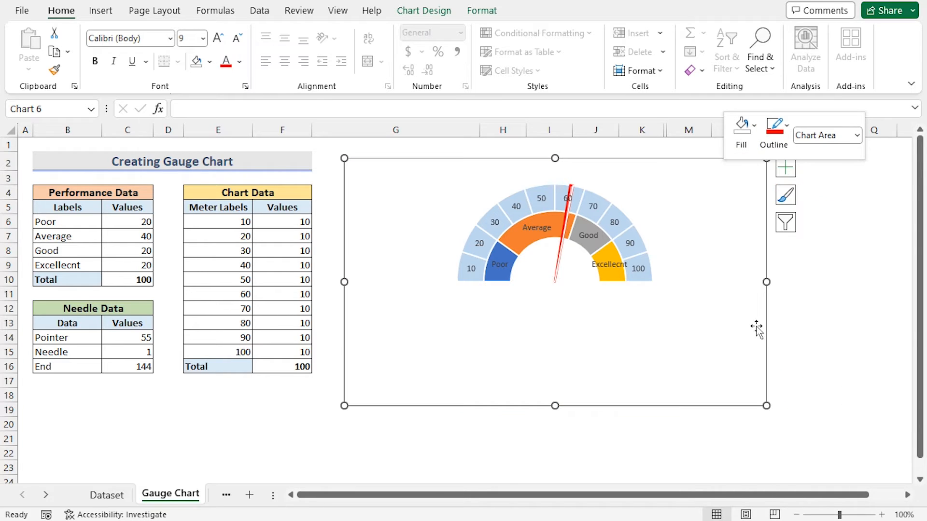
- Remove the chart area's outline from the gauge chart
{"action": "left_click", "coordinate": [774, 133]}
{"action": "left_click", "coordinate": [772, 331]}
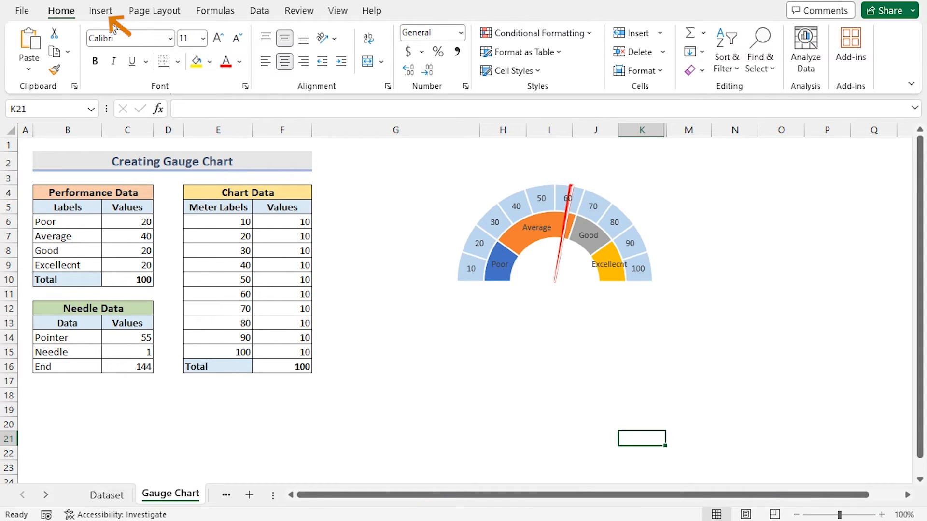
- Insert a small text box just below the needle's pivot at the centre of the gauge
{"action": "left_click", "coordinate": [101, 11]}
{"action": "left_click", "coordinate": [805, 50]}
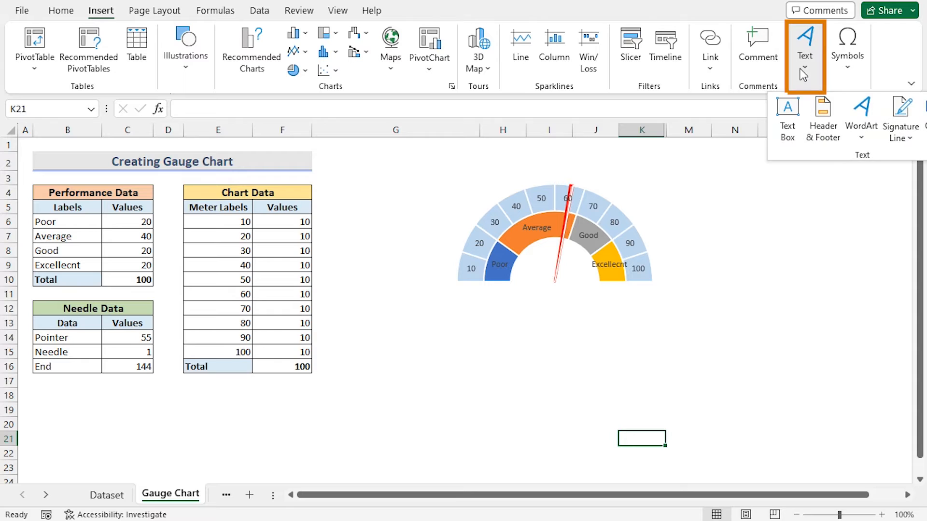
{"action": "left_click", "coordinate": [791, 128]}
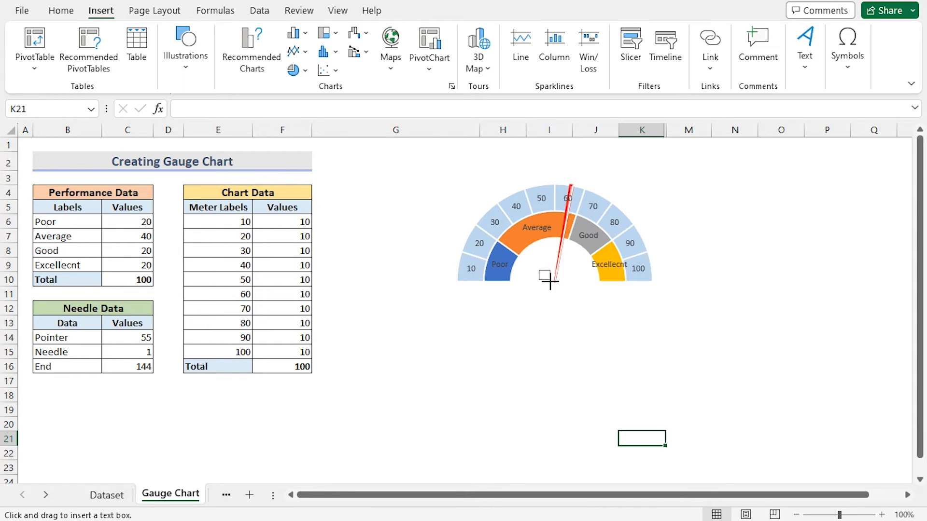
{"action": "left_click_drag", "start_coordinate": [538, 270], "coordinate": [570, 297]}
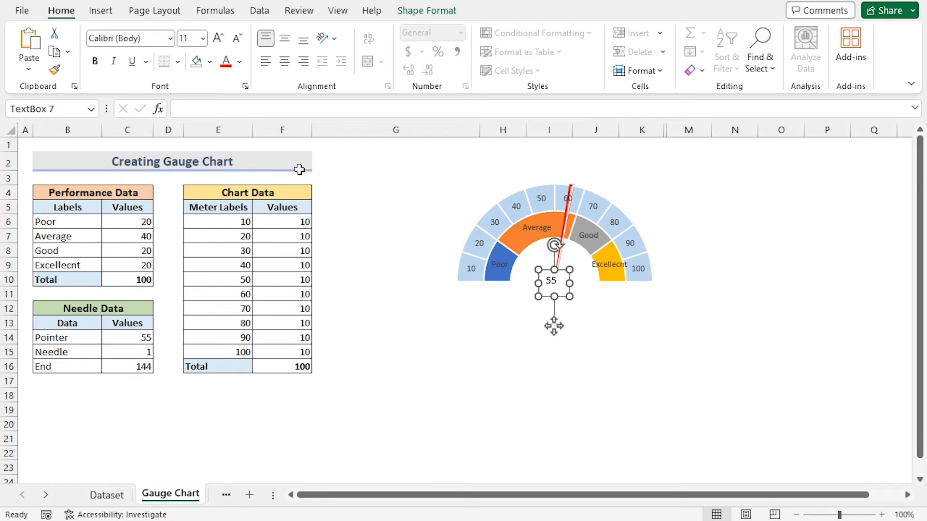
- Format the text box's value as centred, red text at font size 16
{"action": "left_click", "coordinate": [286, 39]}
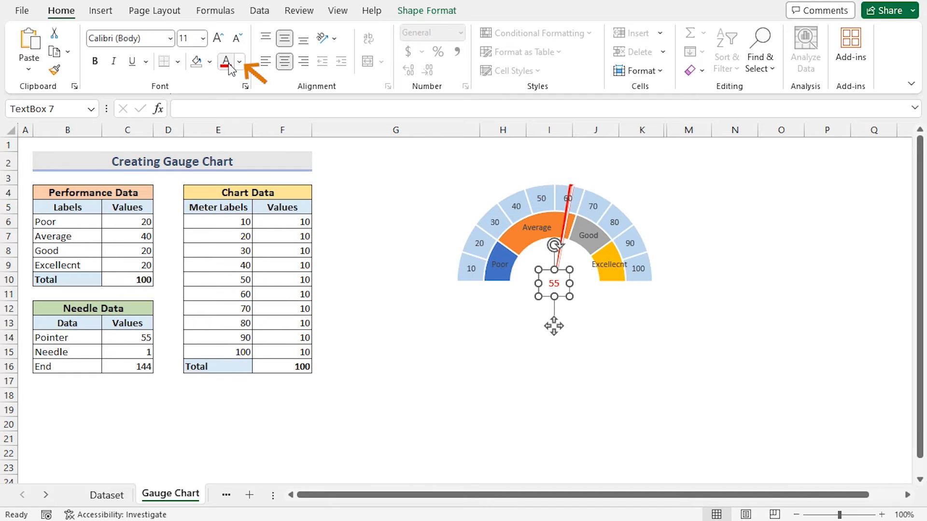
{"action": "left_click", "coordinate": [203, 38]}
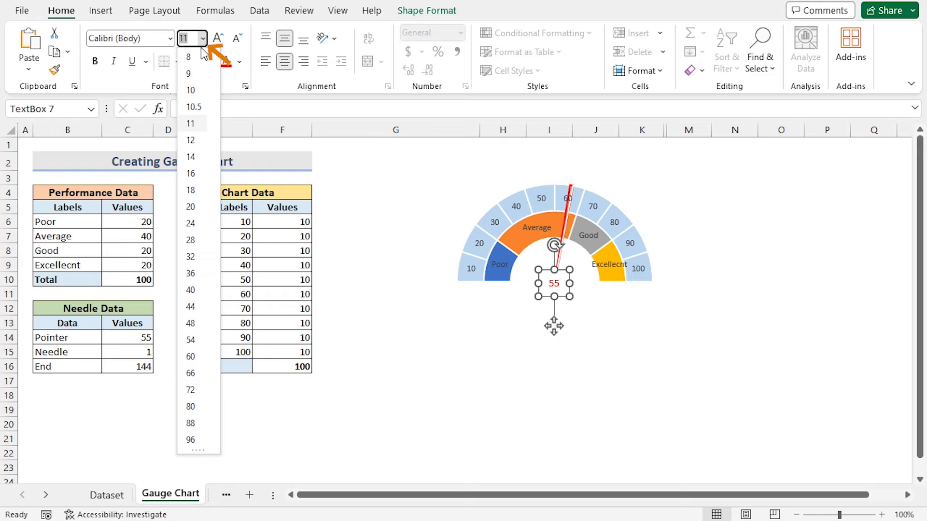
{"action": "left_click", "coordinate": [191, 173]}
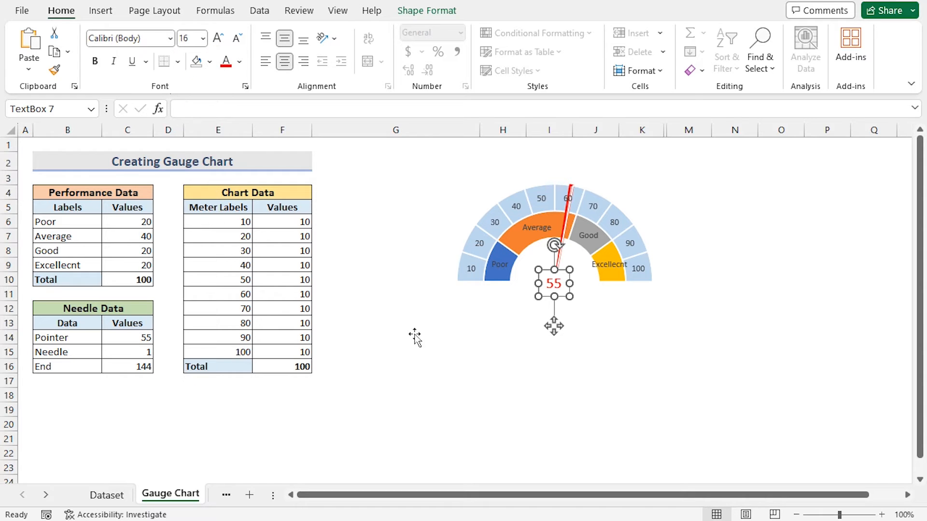
{"action": "left_click", "coordinate": [438, 351]}
{"action": "left_click", "coordinate": [639, 442]}
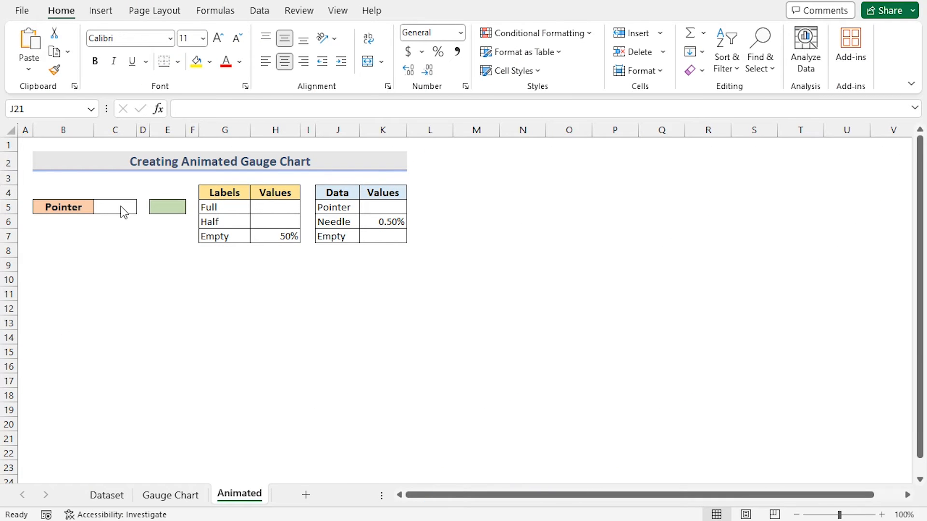
- On the Animated sheet, enter 65% as the pointer value in cell C5 and in cell E5
{"action": "left_click", "coordinate": [114, 207]}
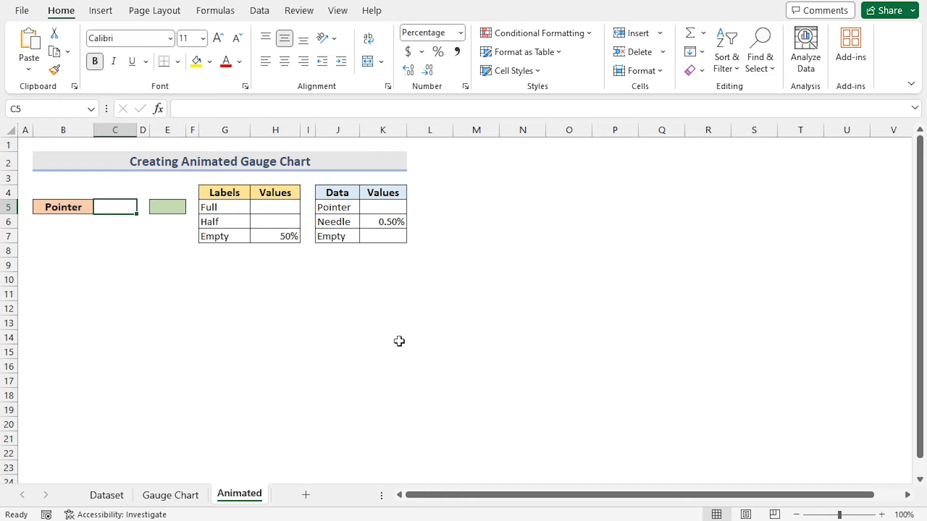
{"action": "type", "text": "6"}
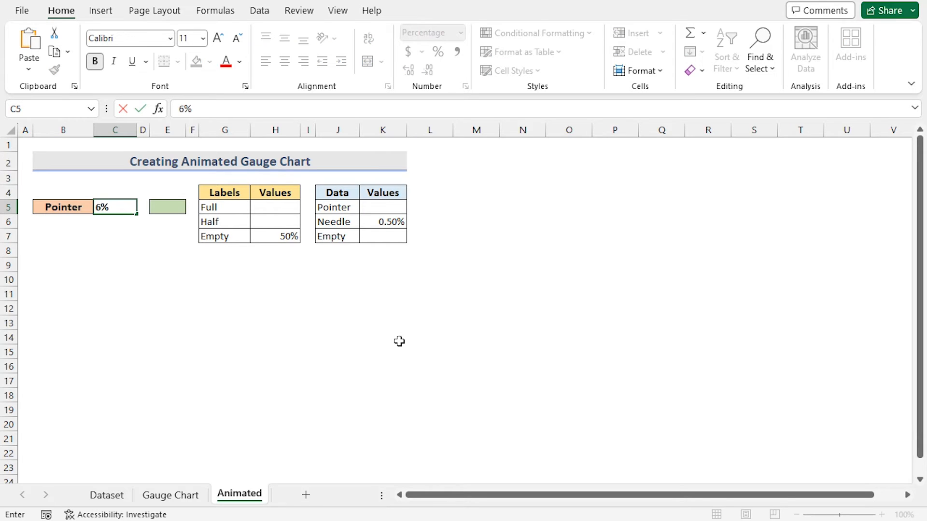
{"action": "key", "text": "Tab"}
{"action": "key", "text": "Tab"}
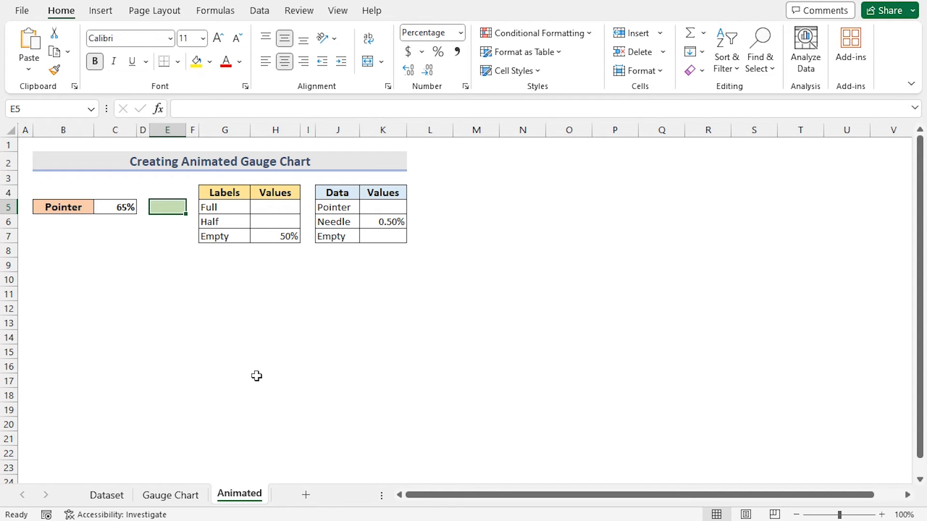
{"action": "type", "text": "65"}
{"action": "key", "text": "Return"}
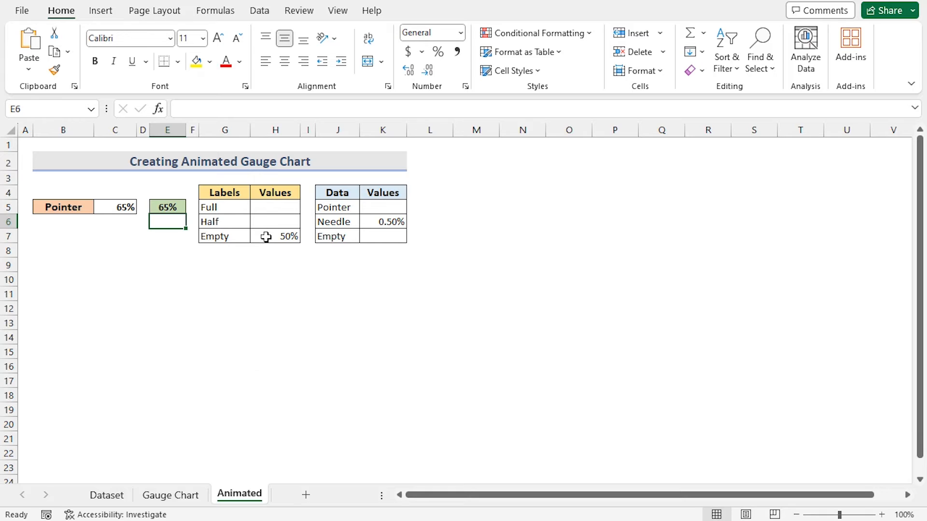
- Set the Full value in H5 to the formula =E5
{"action": "left_click", "coordinate": [276, 206]}
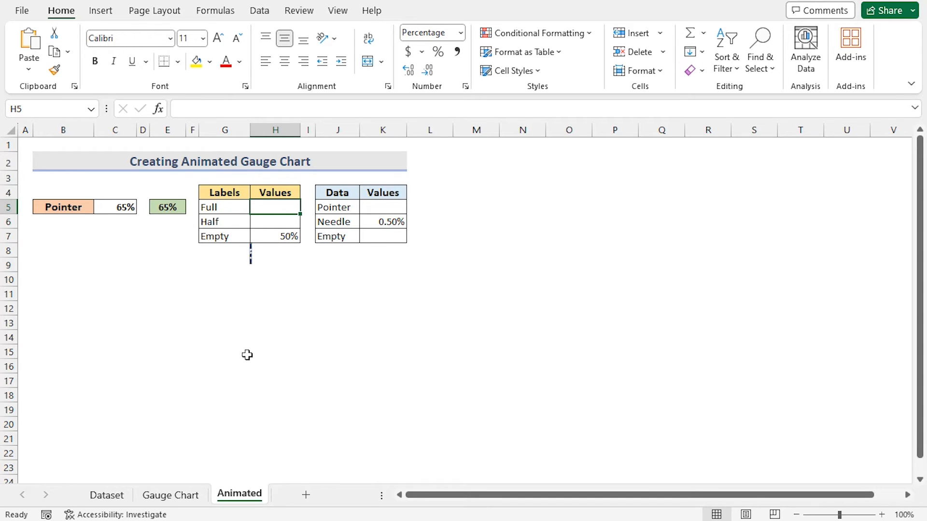
{"action": "type", "text": "="}
{"action": "left_click", "coordinate": [167, 208]}
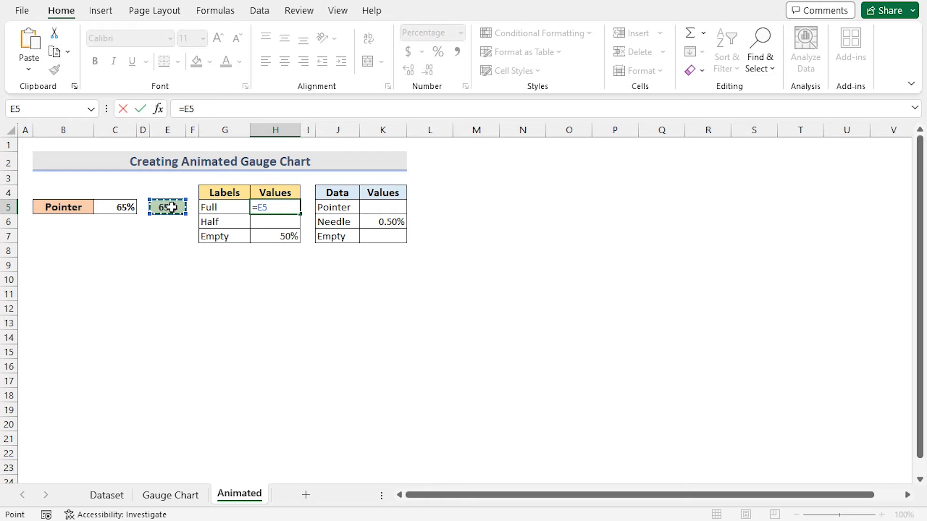
{"action": "key", "text": "Return"}
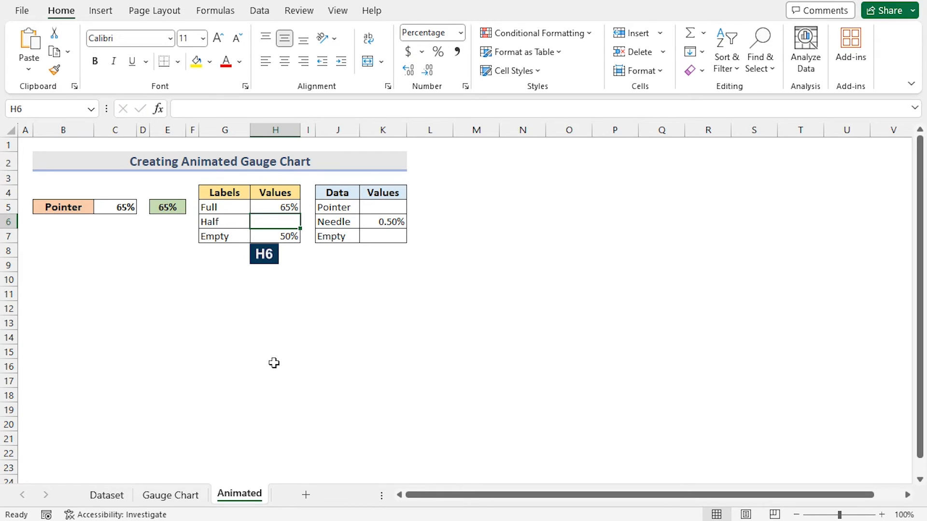
- Set the Half value in H6 to the formula =100%-H5
{"action": "type", "text": "="}
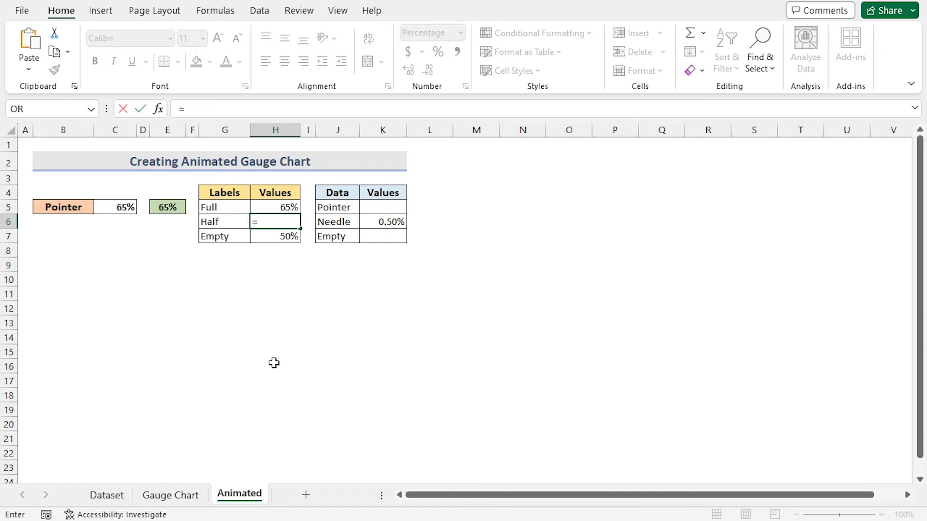
{"action": "type", "text": "100"}
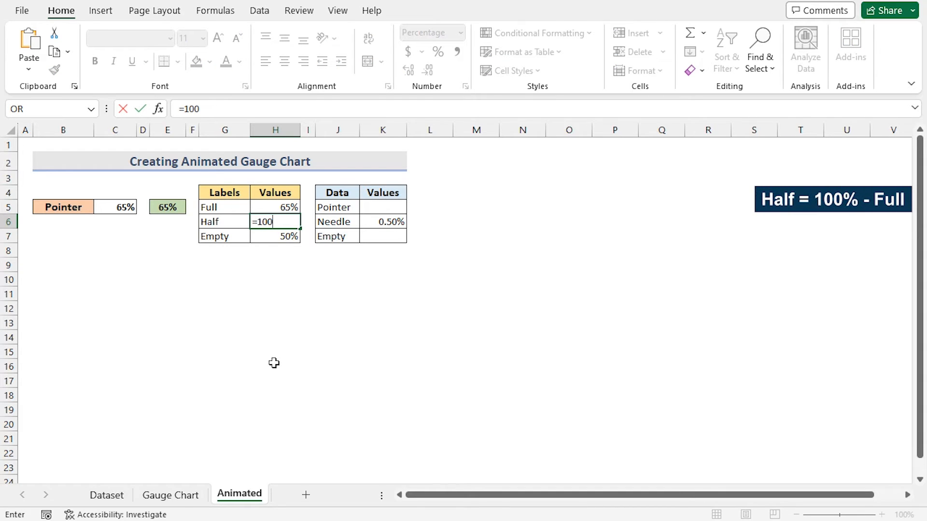
{"action": "type", "text": "%-"}
{"action": "left_click", "coordinate": [269, 206]}
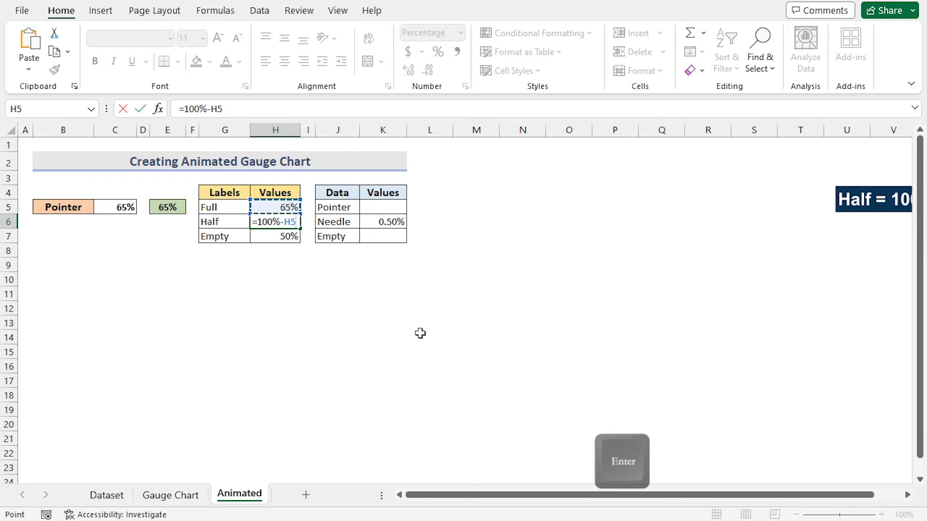
{"action": "key", "text": "Return"}
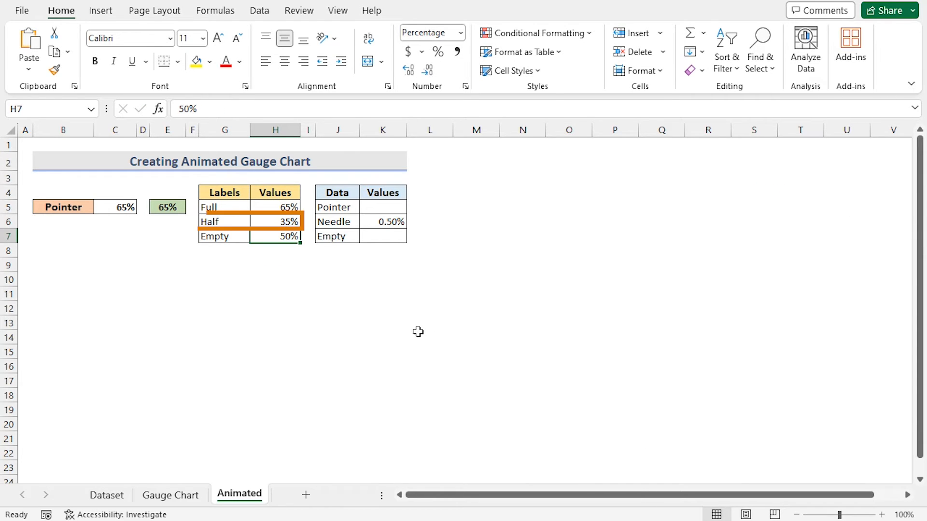
- Set the Pointer value in K5 to the formula =E5
{"action": "left_click", "coordinate": [382, 209]}
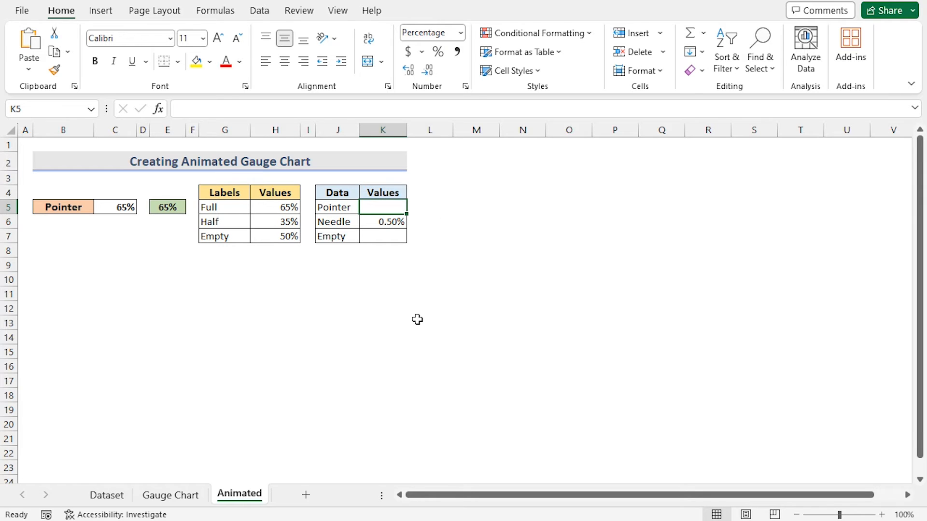
{"action": "type", "text": "="}
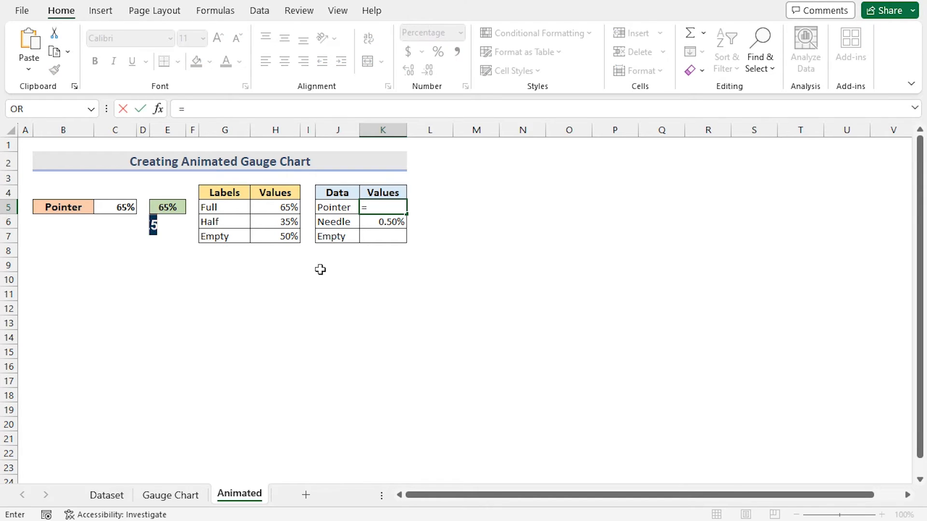
{"action": "left_click", "coordinate": [167, 208]}
{"action": "key", "text": "Return"}
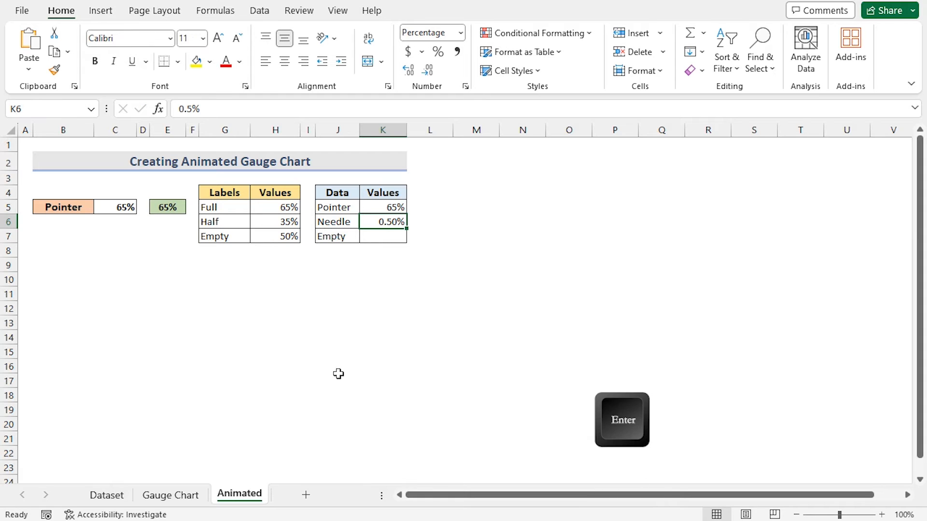
- Set the Empty value in K7 to the formula =150%-SUM(K5:K6)
{"action": "left_click", "coordinate": [368, 238]}
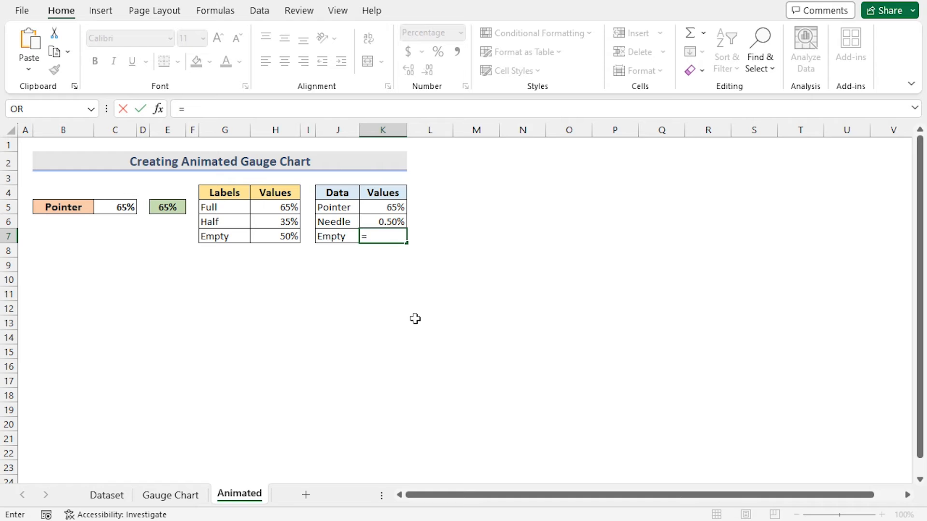
{"action": "type", "text": "150%-"}
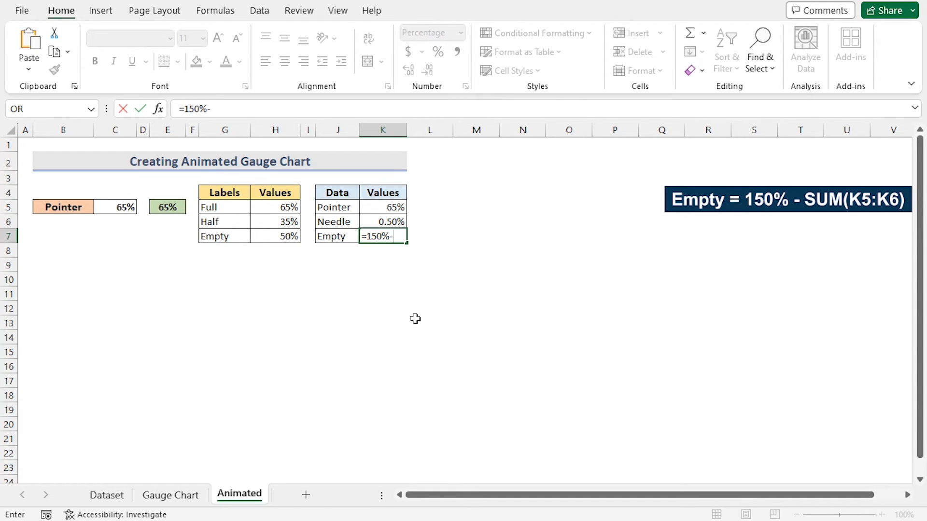
{"action": "type", "text": "SUM("}
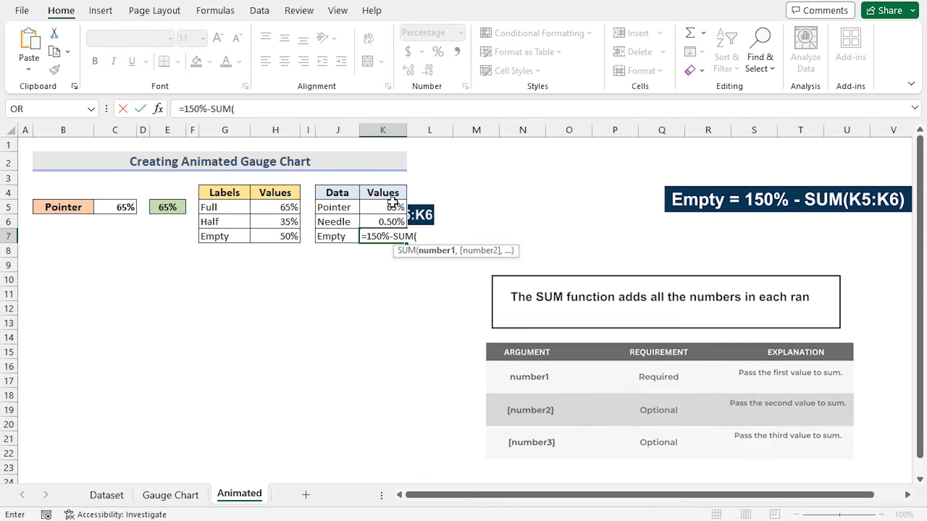
{"action": "left_click", "coordinate": [393, 207]}
{"action": "left_click_drag", "start_coordinate": [391, 222], "coordinate": [390, 223]}
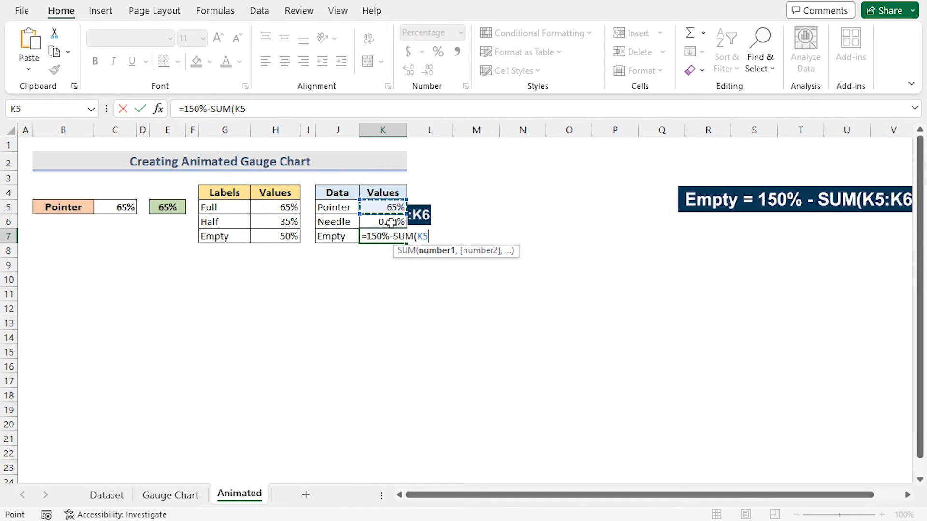
{"action": "key", "text": "Return"}
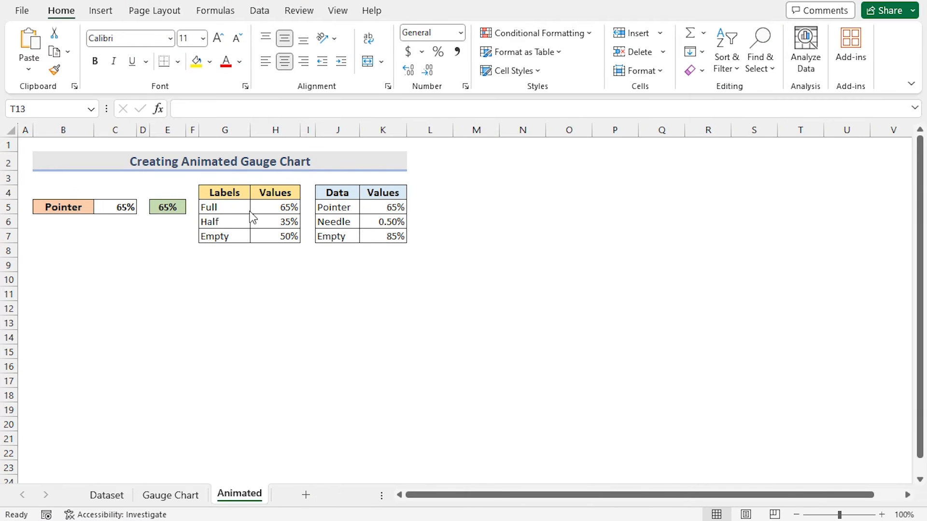
- Insert a doughnut chart from the labels and values in G5:H7 and move it beside the data tables
{"action": "left_click", "coordinate": [222, 206]}
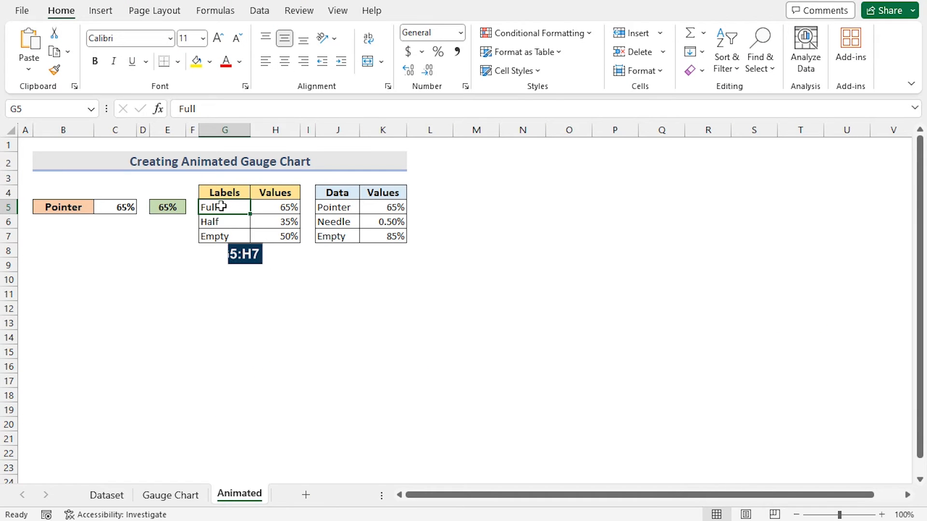
{"action": "left_click_drag", "start_coordinate": [222, 206], "coordinate": [273, 235]}
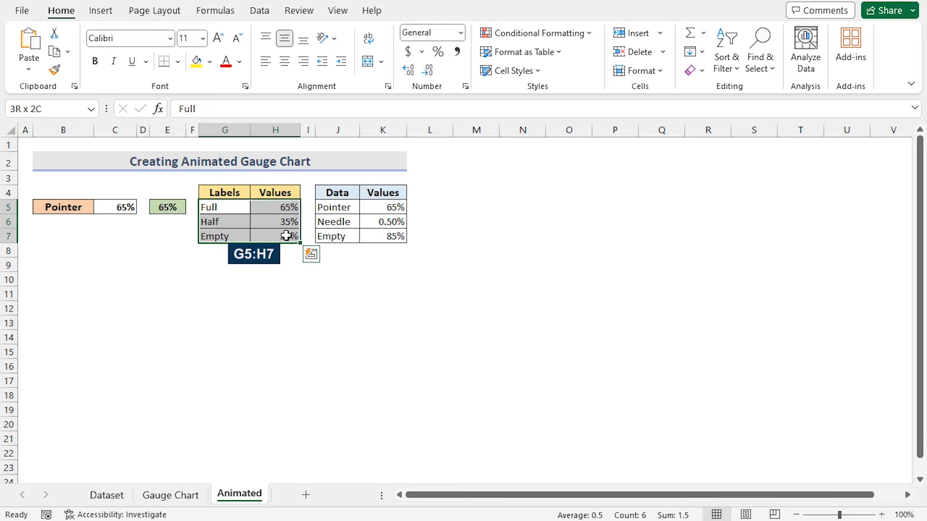
{"action": "left_click", "coordinate": [107, 13]}
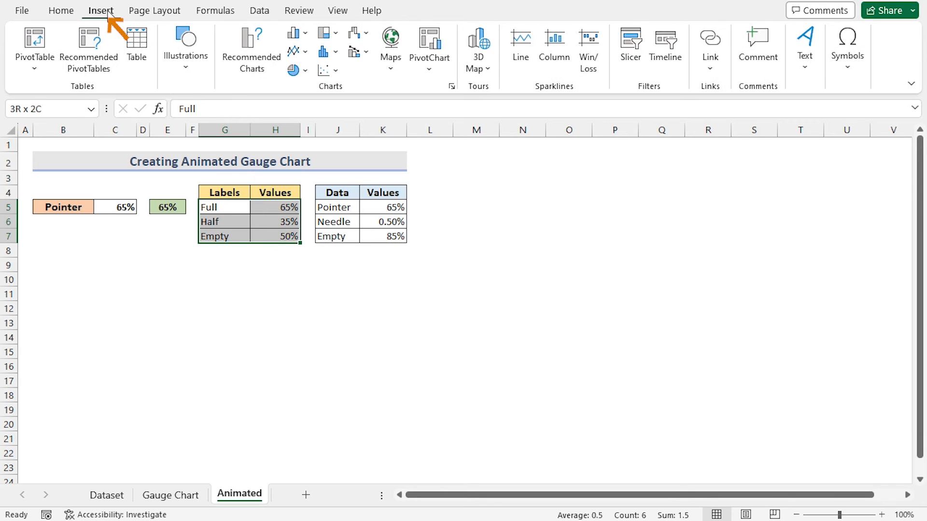
{"action": "left_click", "coordinate": [306, 71]}
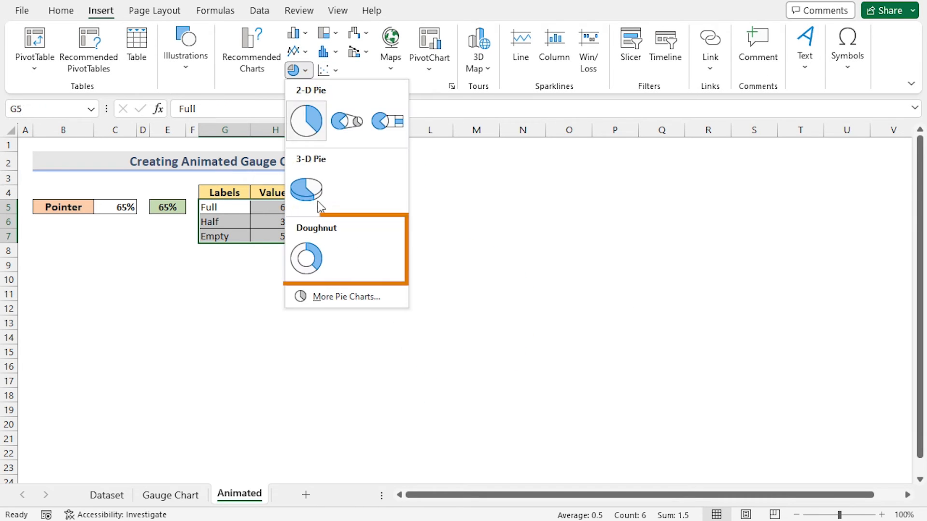
{"action": "left_click", "coordinate": [311, 265]}
{"action": "left_click_drag", "start_coordinate": [507, 207], "coordinate": [636, 153]}
- Remove the chart title and the legend from the doughnut chart
{"action": "left_click", "coordinate": [788, 161]}
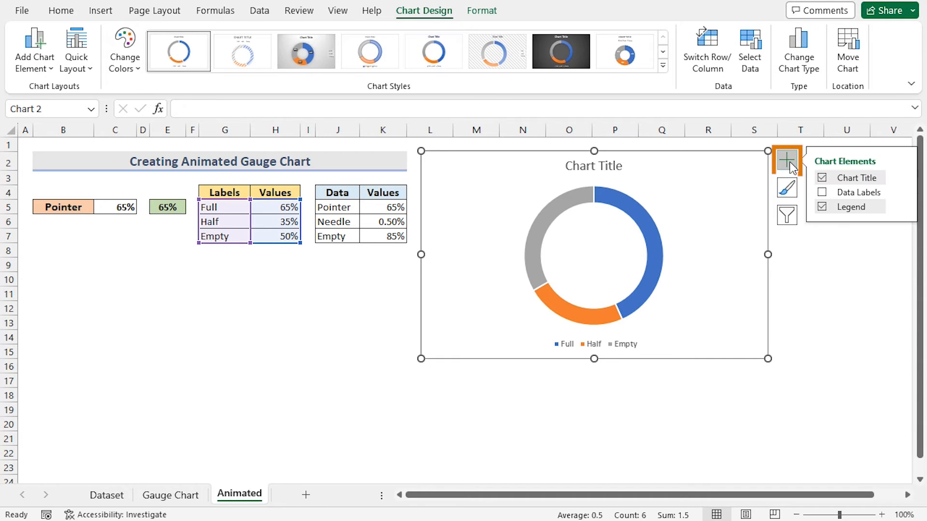
{"action": "left_click", "coordinate": [822, 178]}
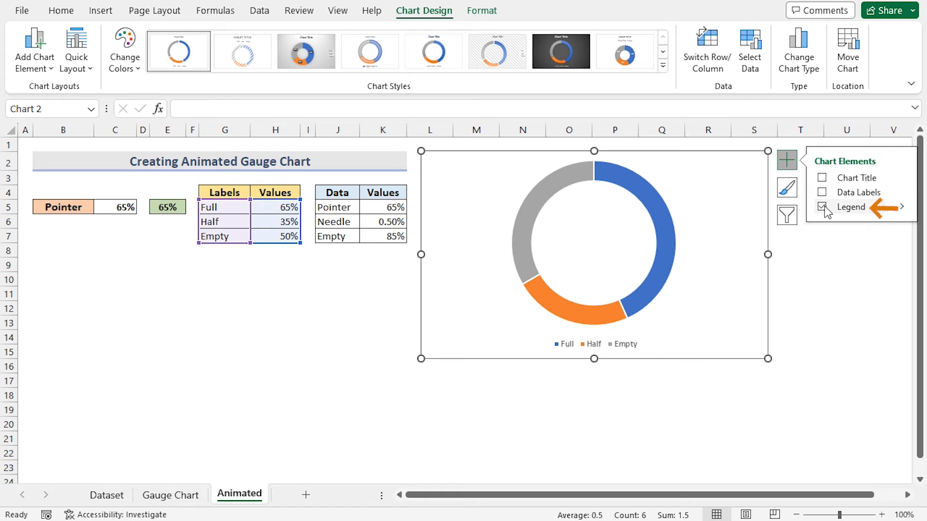
{"action": "left_click", "coordinate": [824, 206]}
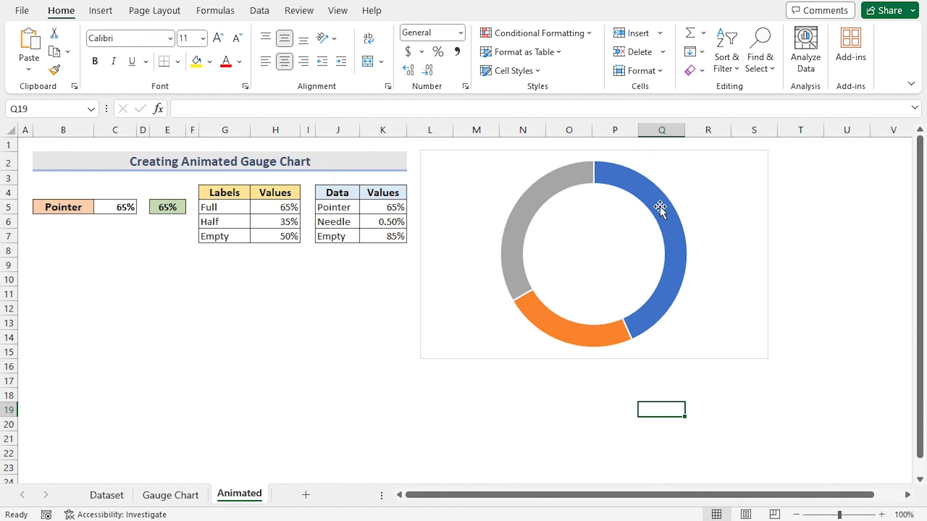
- Rotate the doughnut's first slice to 240° and set the doughnut hole size to 45%
{"action": "left_click", "coordinate": [654, 205]}
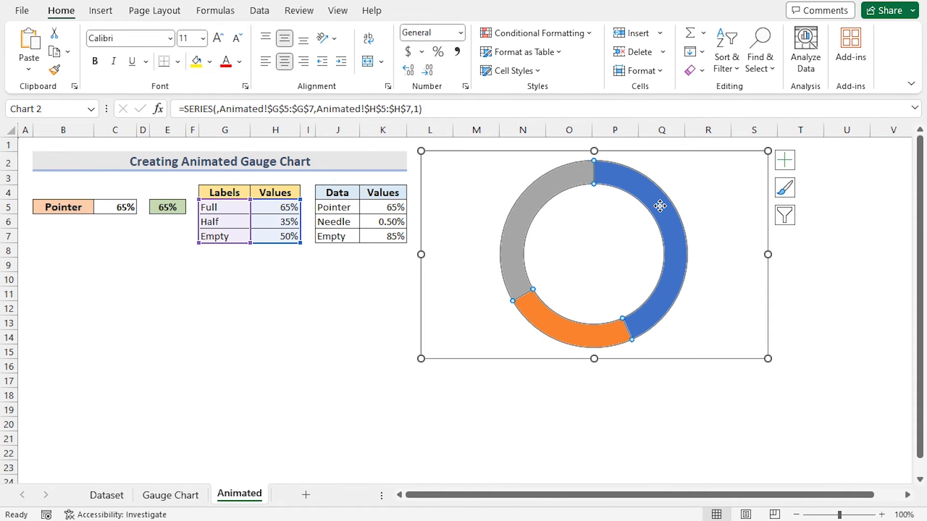
{"action": "right_click", "coordinate": [631, 188]}
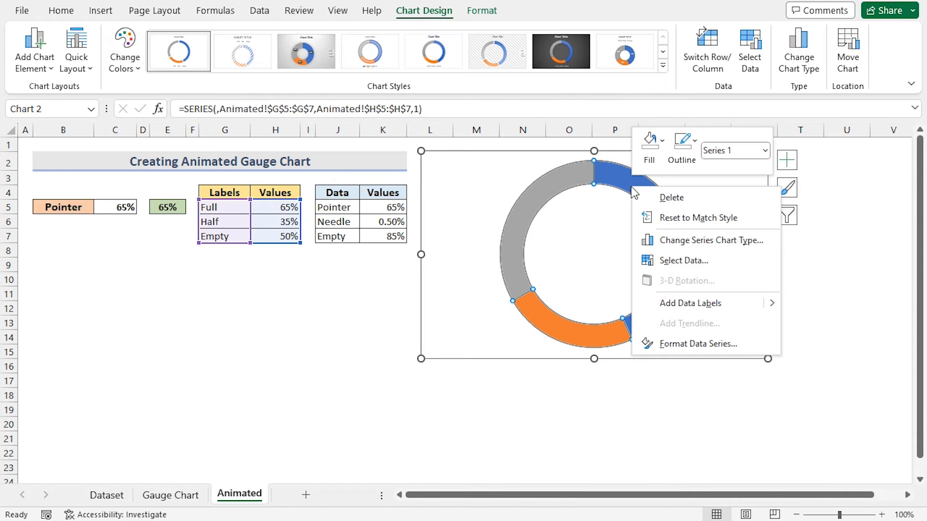
{"action": "left_click", "coordinate": [688, 343]}
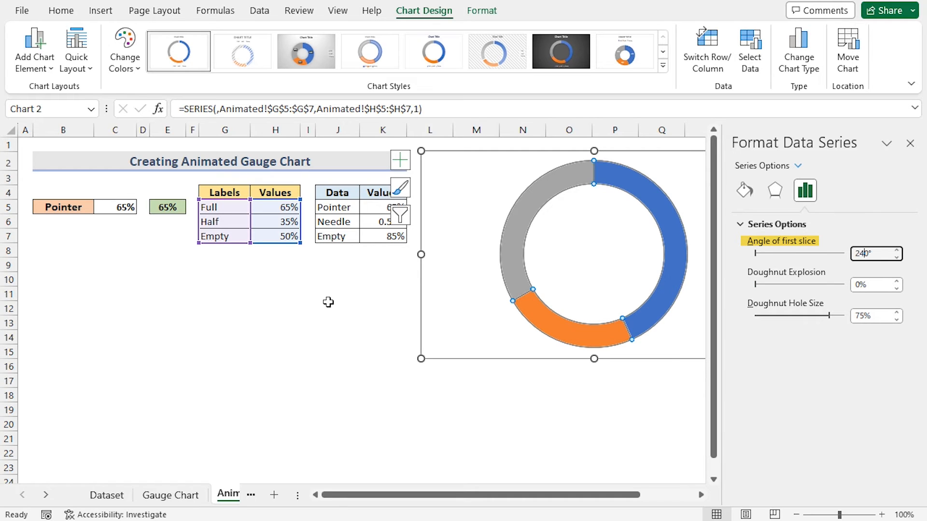
{"action": "left_click", "coordinate": [858, 316]}
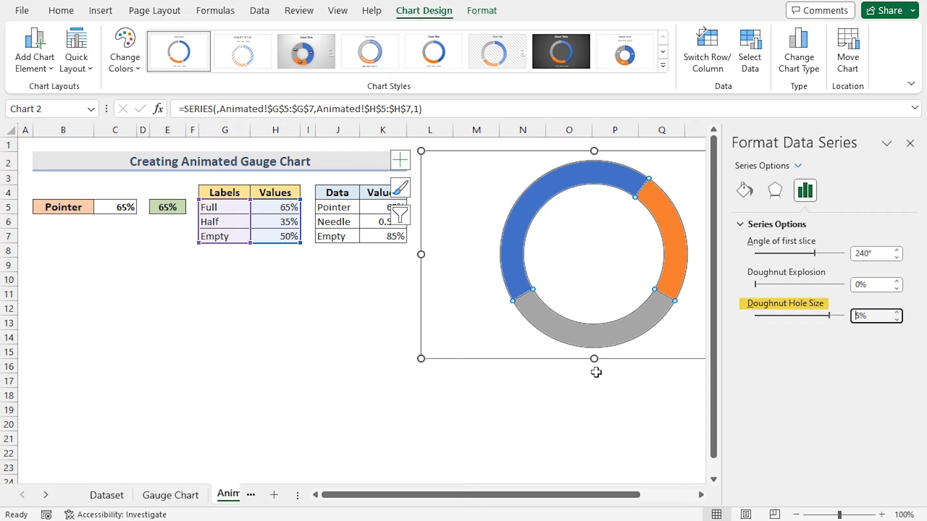
{"action": "type", "text": "4"}
{"action": "key", "text": "Return"}
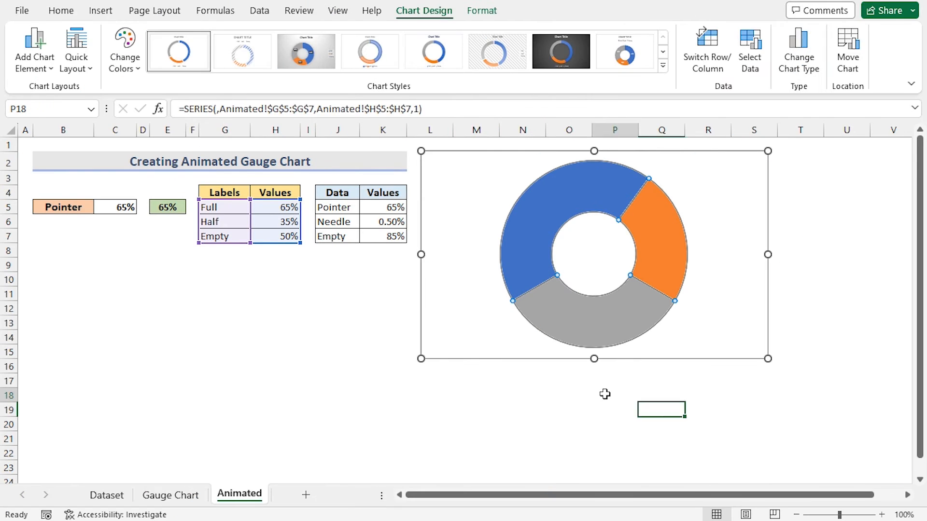
- Remove the fill from the bottom gray Empty slice of the doughnut so it becomes invisible
{"action": "left_click", "coordinate": [604, 393]}
{"action": "double_click", "coordinate": [596, 319]}
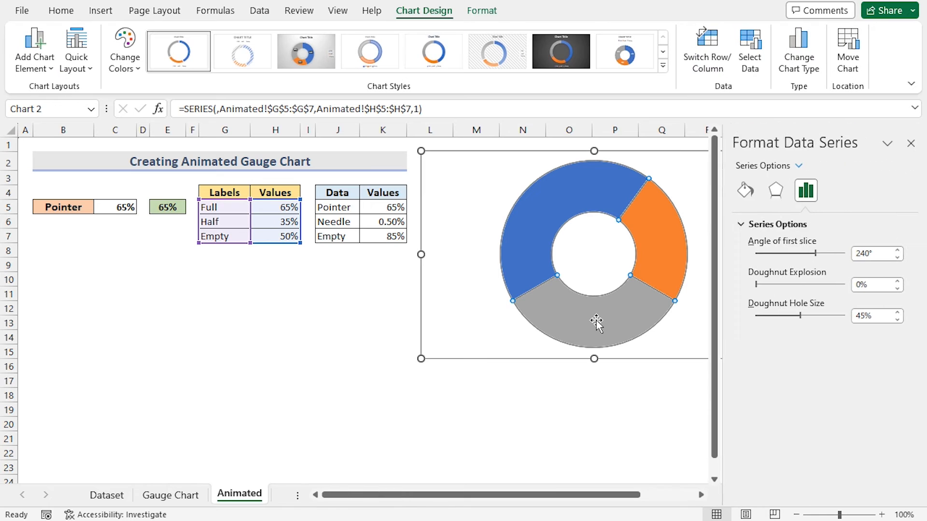
{"action": "left_click", "coordinate": [596, 322]}
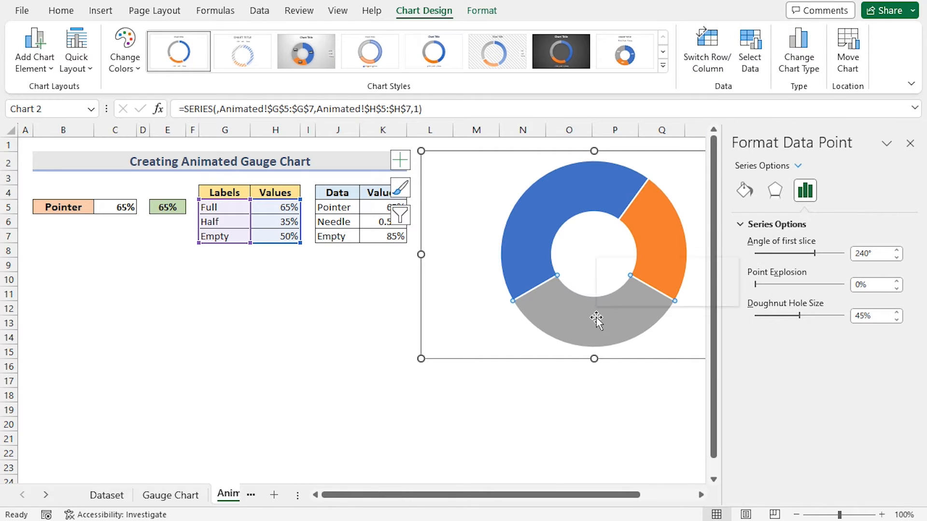
{"action": "right_click", "coordinate": [597, 319]}
{"action": "left_click", "coordinate": [628, 274]}
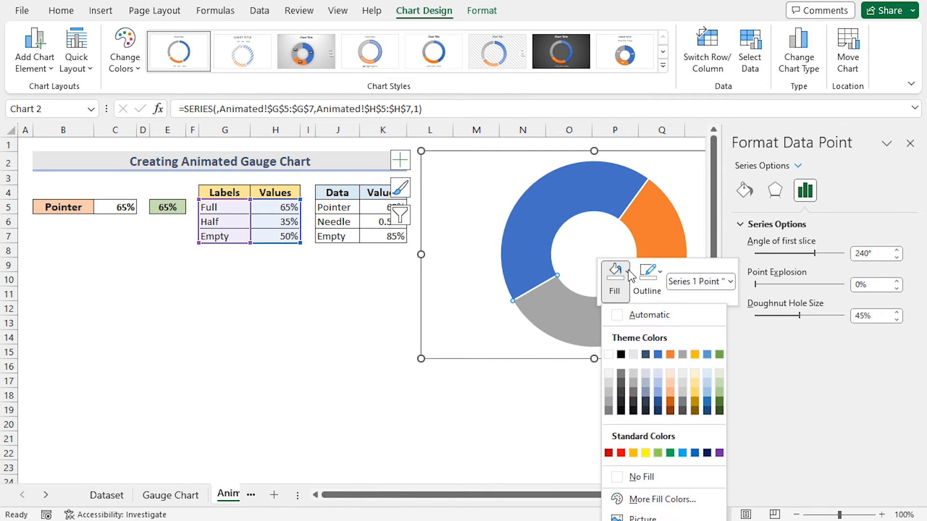
{"action": "left_click", "coordinate": [630, 476]}
{"action": "left_click", "coordinate": [615, 410]}
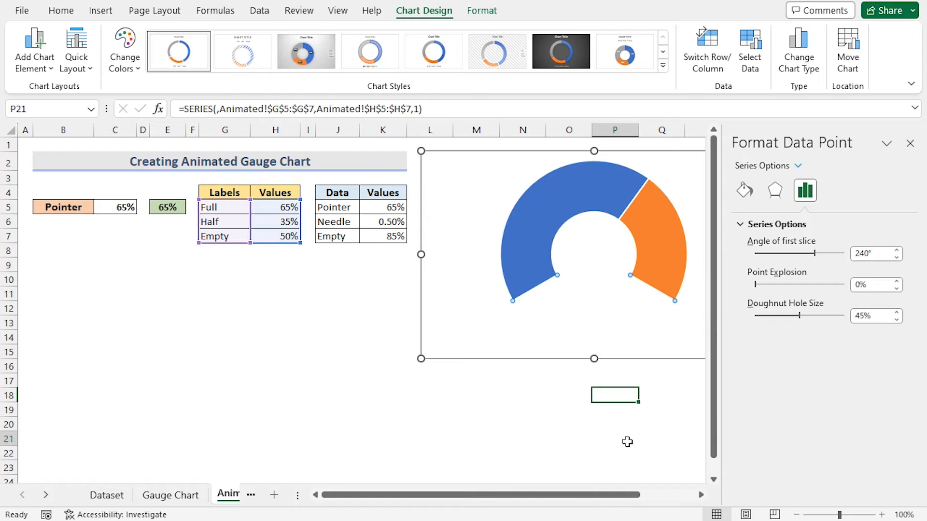
{"action": "left_click", "coordinate": [910, 144]}
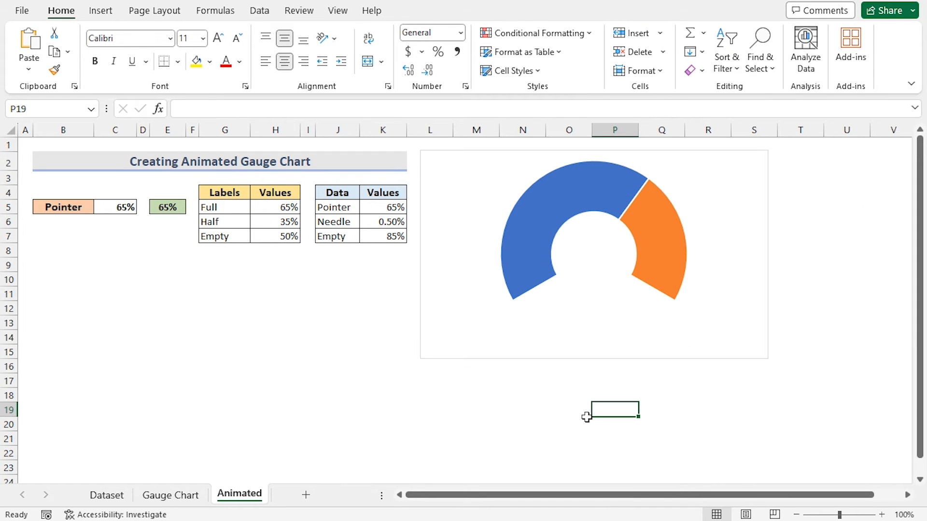
- Give the orange Half slice a solid light gray fill
{"action": "left_click", "coordinate": [657, 249]}
{"action": "double_click", "coordinate": [656, 235]}
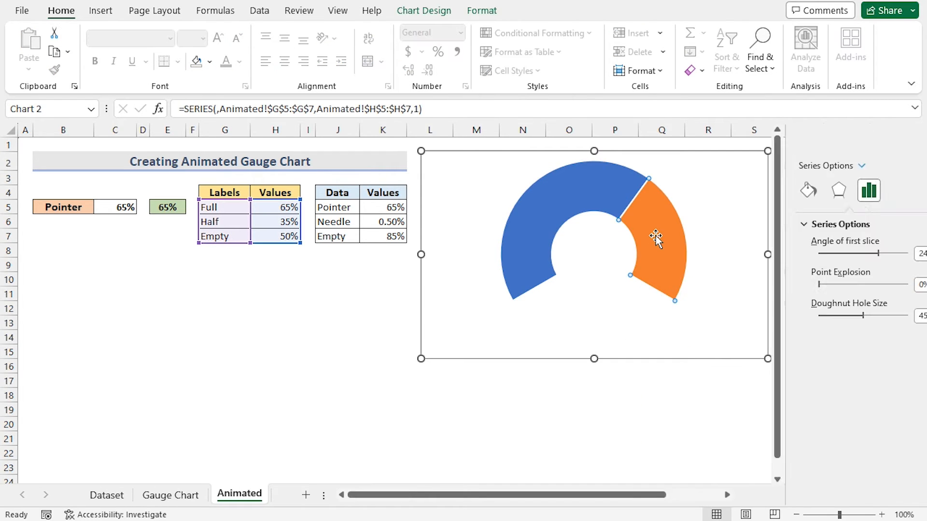
{"action": "right_click", "coordinate": [652, 221]}
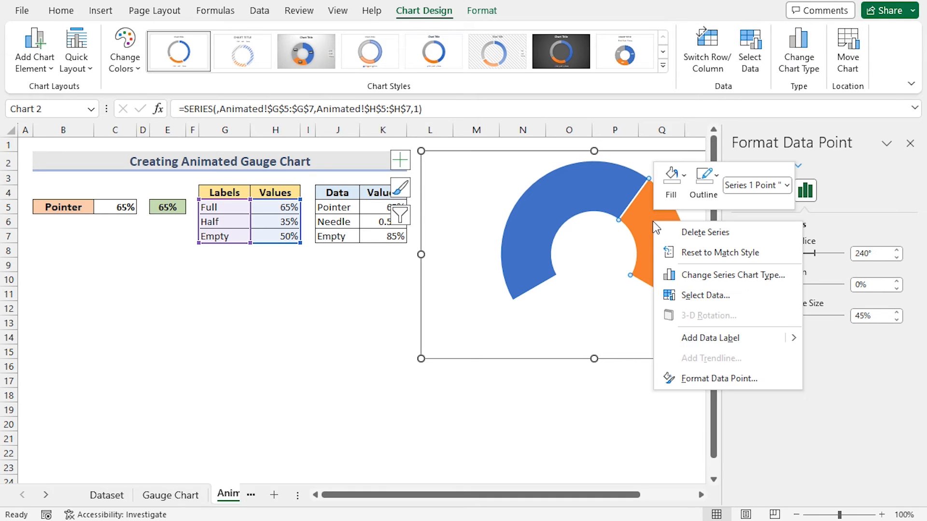
{"action": "left_click", "coordinate": [698, 380]}
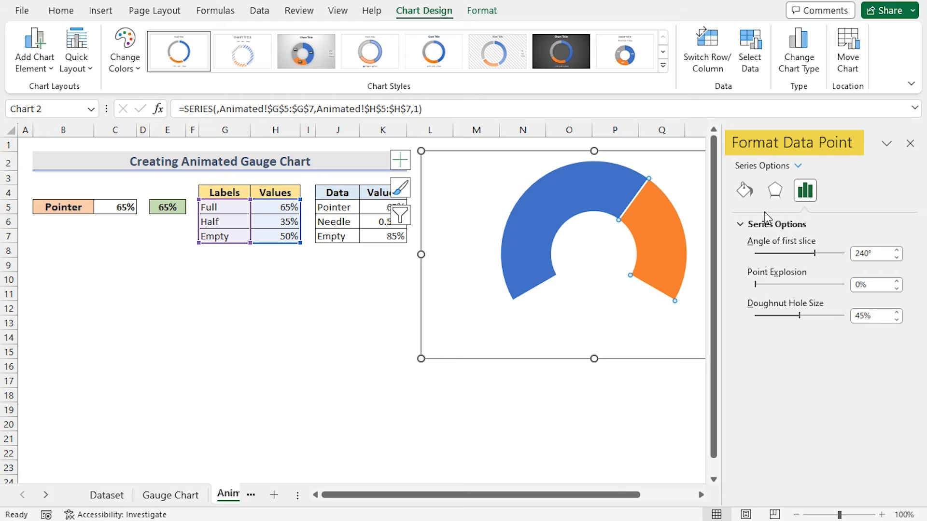
{"action": "left_click", "coordinate": [744, 191]}
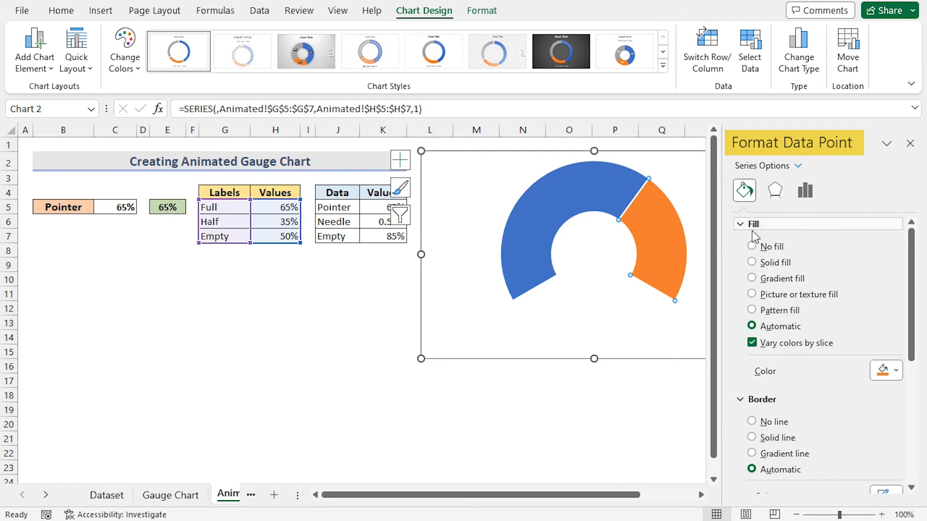
{"action": "left_click", "coordinate": [752, 263]}
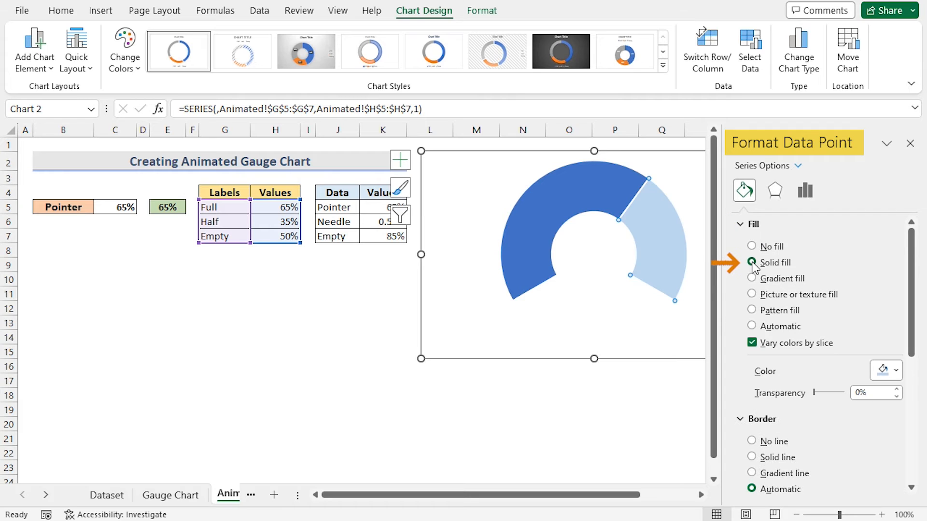
{"action": "left_click", "coordinate": [896, 371]}
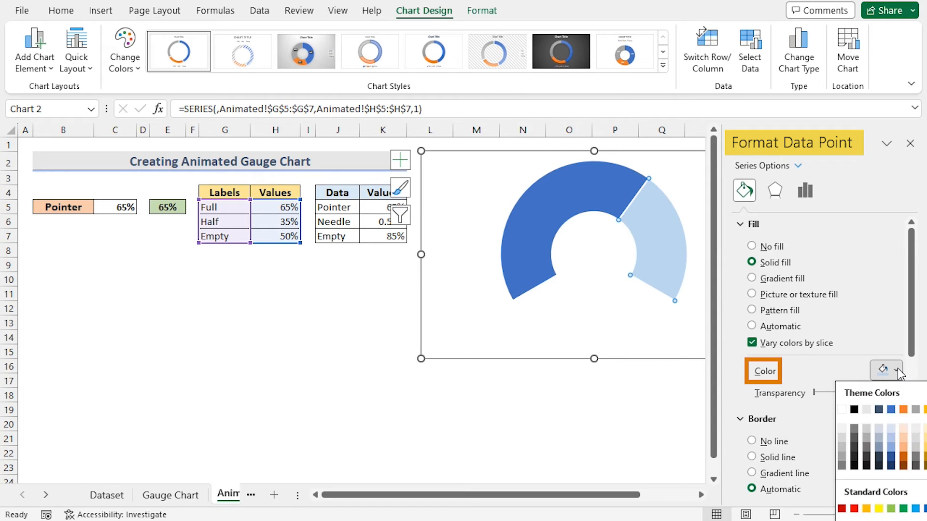
{"action": "left_click", "coordinate": [842, 442]}
{"action": "left_click", "coordinate": [909, 143]}
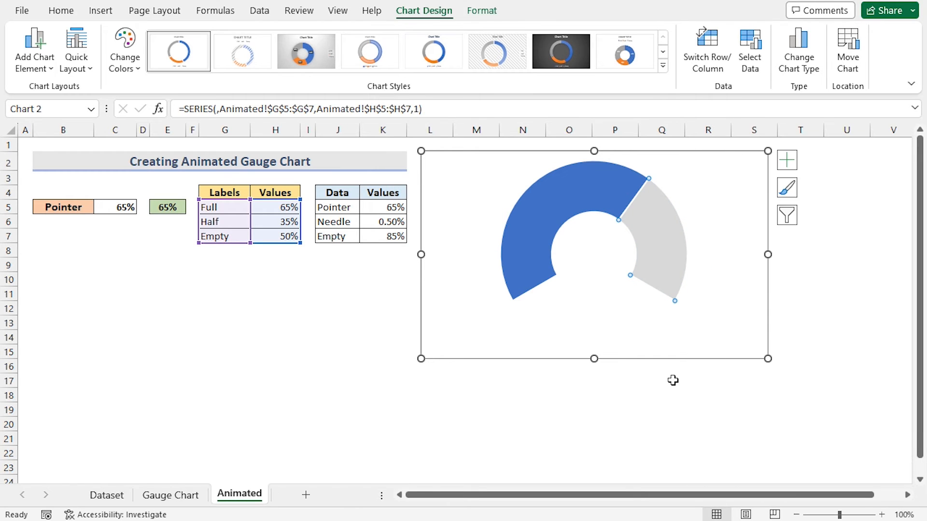
{"action": "left_click", "coordinate": [663, 392]}
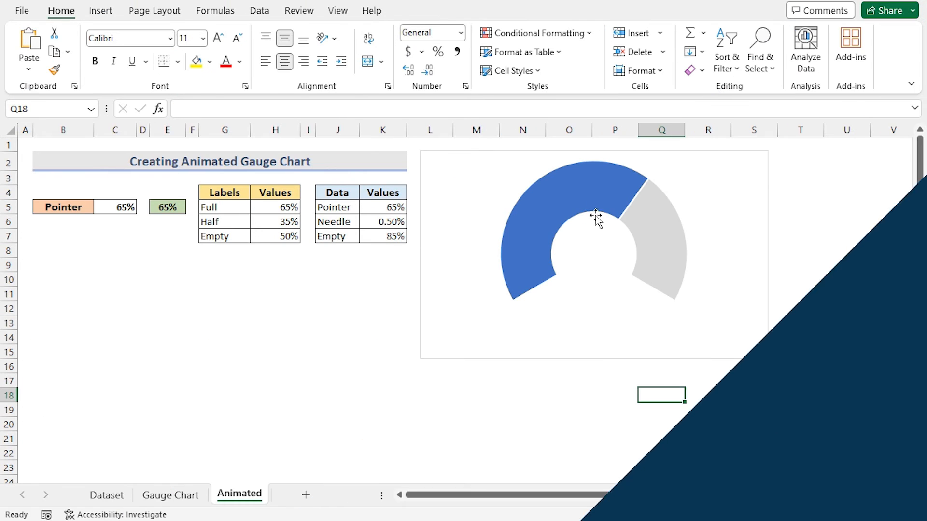
- Add a second series to the chart named from J4 with values from K5:K7
{"action": "left_click", "coordinate": [593, 208]}
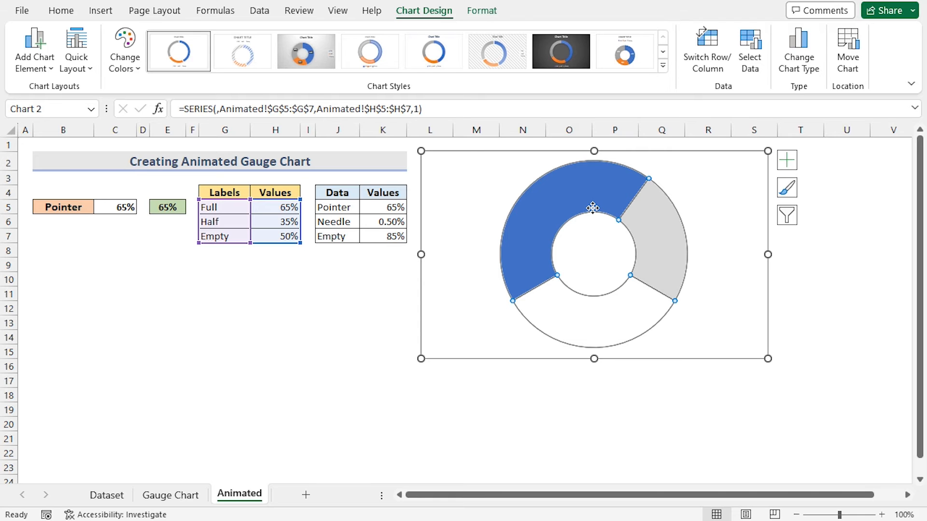
{"action": "right_click", "coordinate": [593, 208]}
{"action": "left_click", "coordinate": [636, 284]}
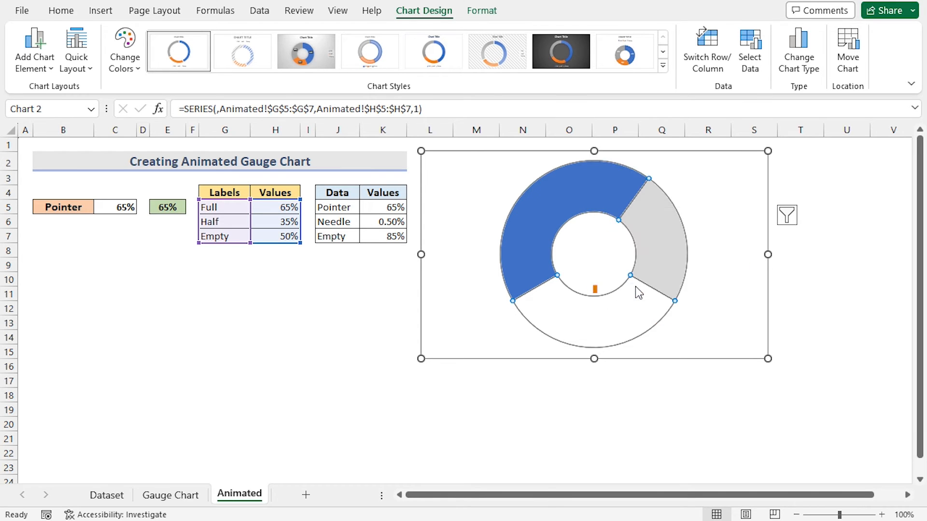
{"action": "left_click_drag", "start_coordinate": [559, 265], "coordinate": [685, 224]}
{"action": "left_click", "coordinate": [446, 321]}
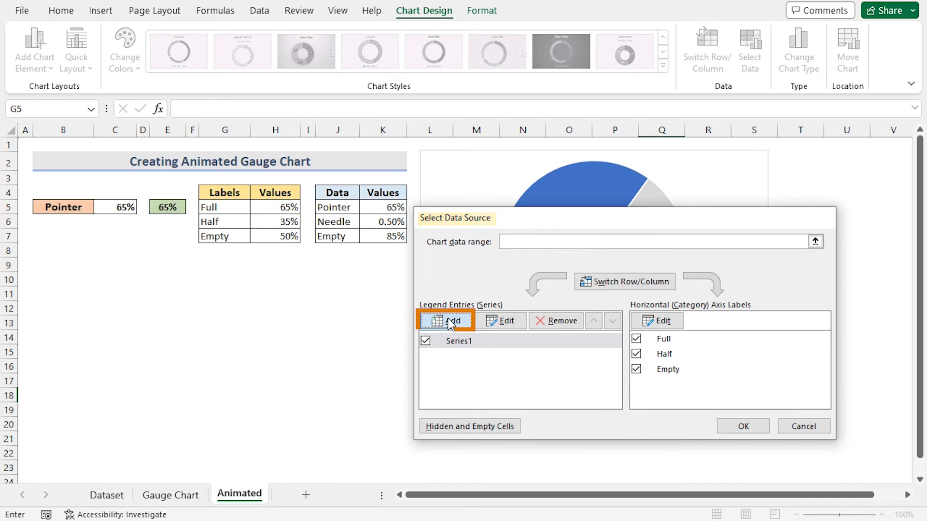
{"action": "left_click_drag", "start_coordinate": [383, 370], "coordinate": [369, 351]}
{"action": "left_click_drag", "start_coordinate": [313, 360], "coordinate": [284, 336]}
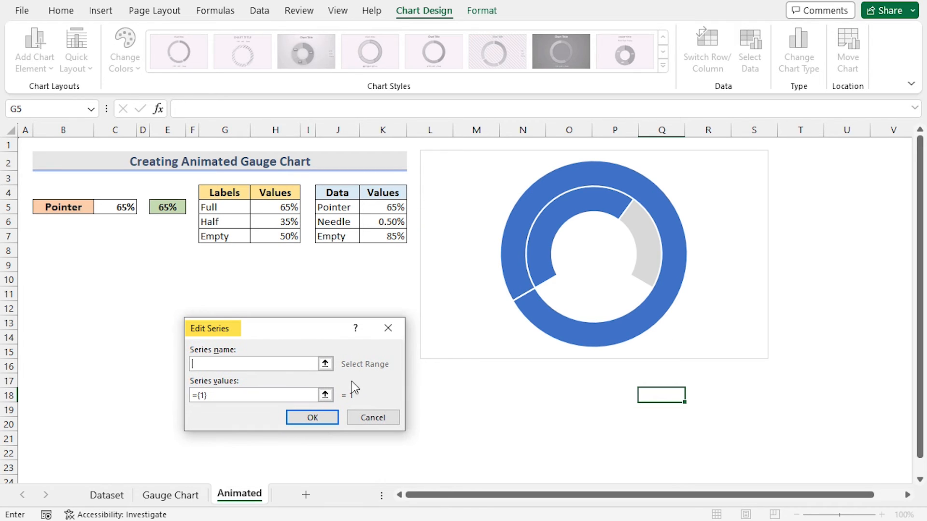
{"action": "left_click", "coordinate": [337, 193]}
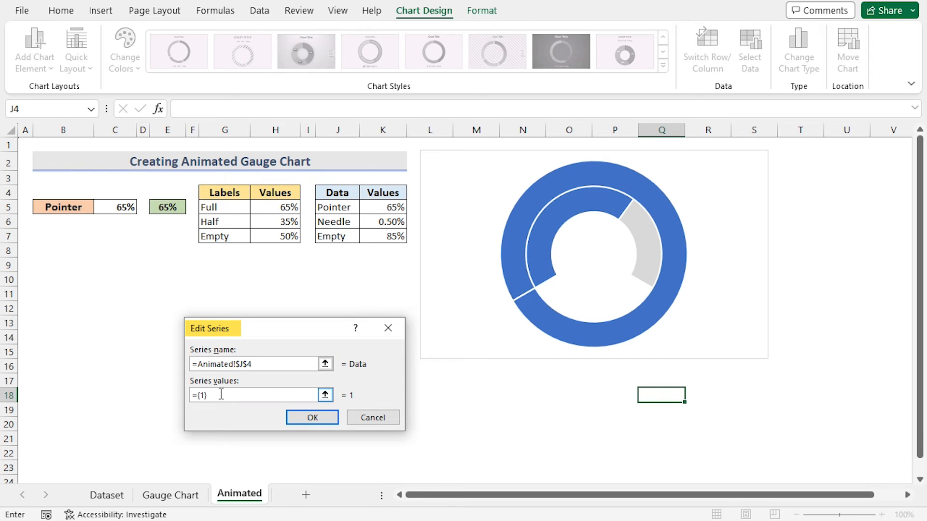
{"action": "left_click", "coordinate": [387, 207]}
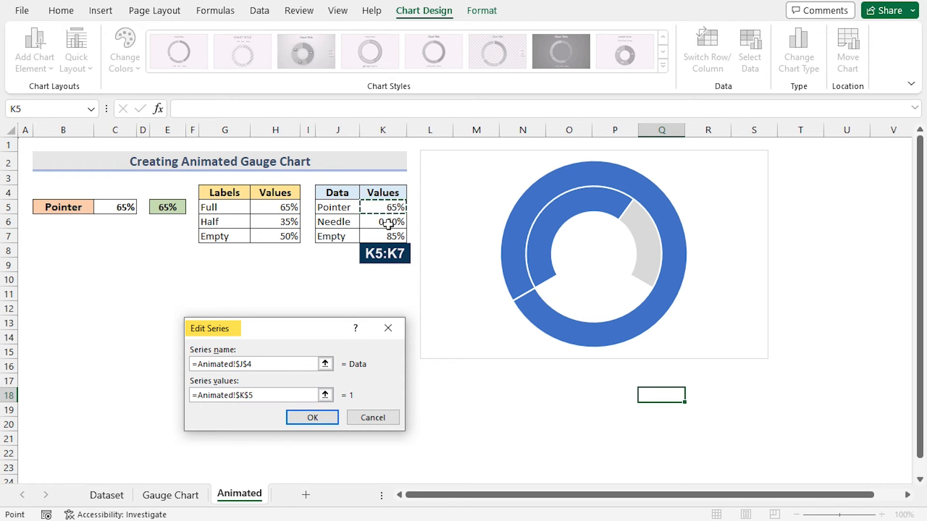
{"action": "left_click_drag", "start_coordinate": [382, 236], "coordinate": [381, 237]}
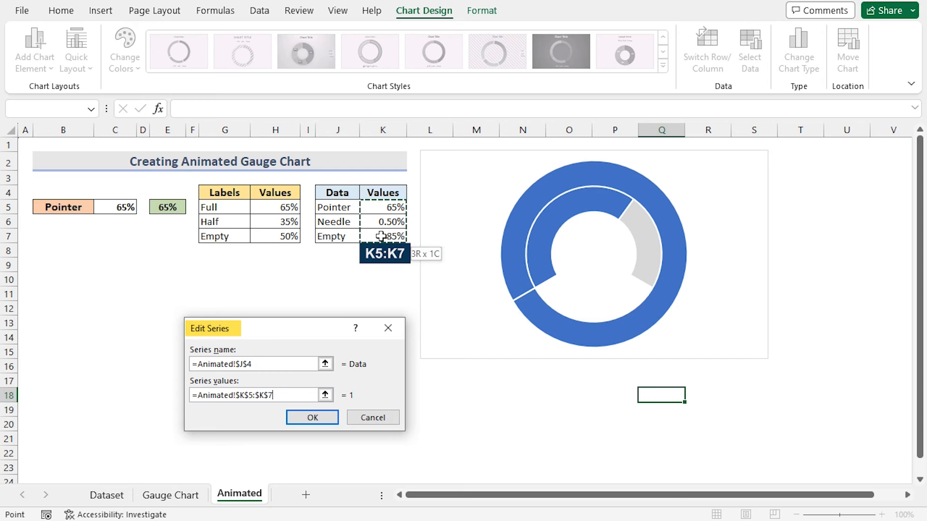
{"action": "left_click", "coordinate": [313, 417]}
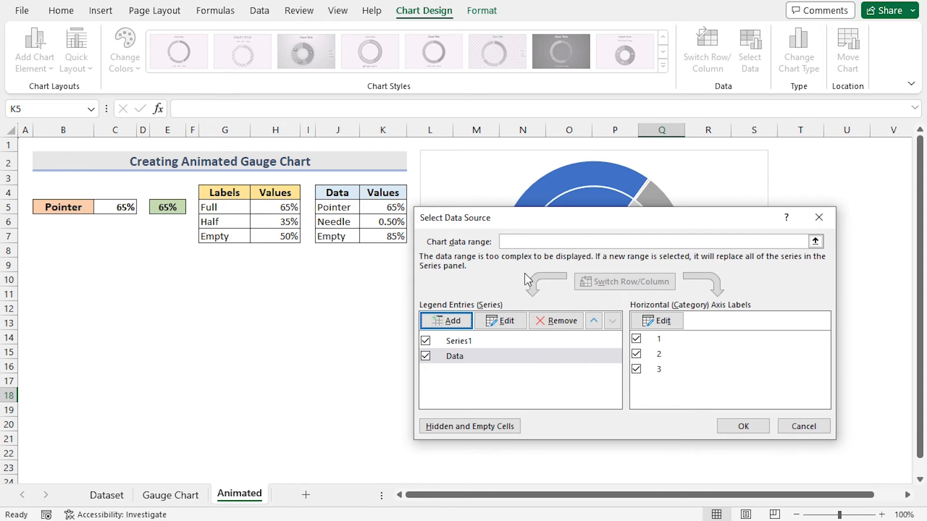
{"action": "left_click", "coordinate": [741, 426]}
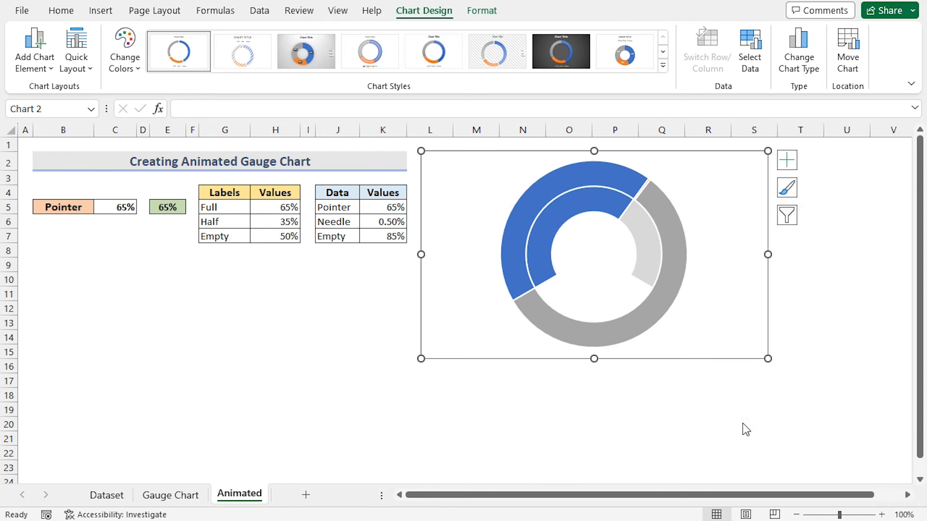
- Change the chart type of the Data series to Pie
{"action": "left_click", "coordinate": [647, 413]}
{"action": "left_click", "coordinate": [659, 312]}
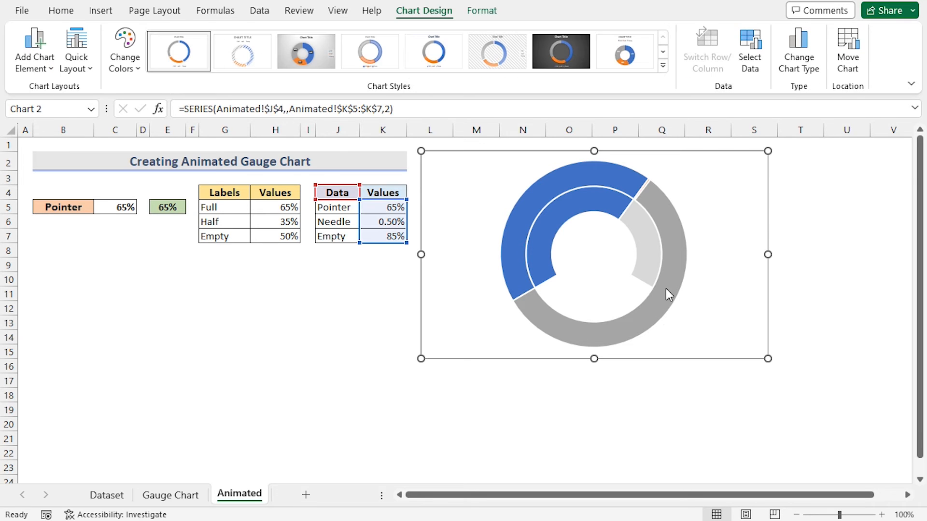
{"action": "double_click", "coordinate": [678, 261]}
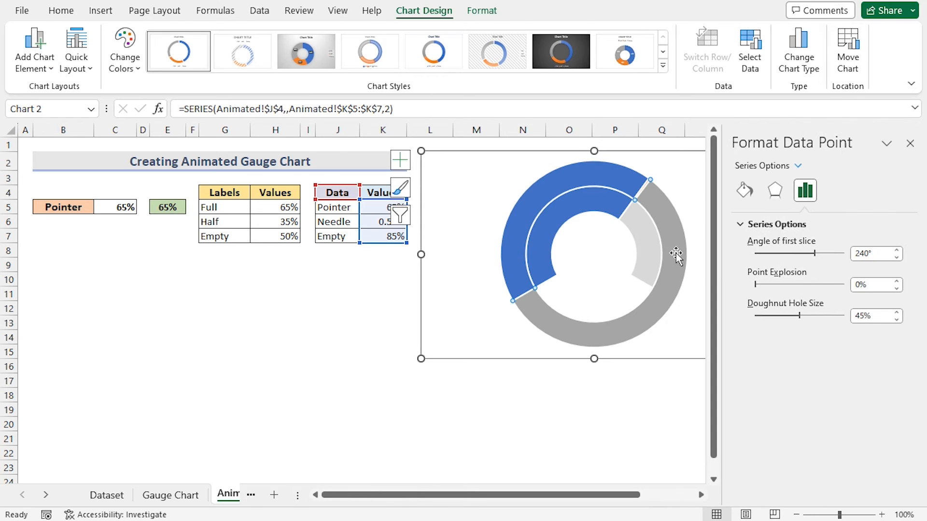
{"action": "right_click", "coordinate": [676, 259]}
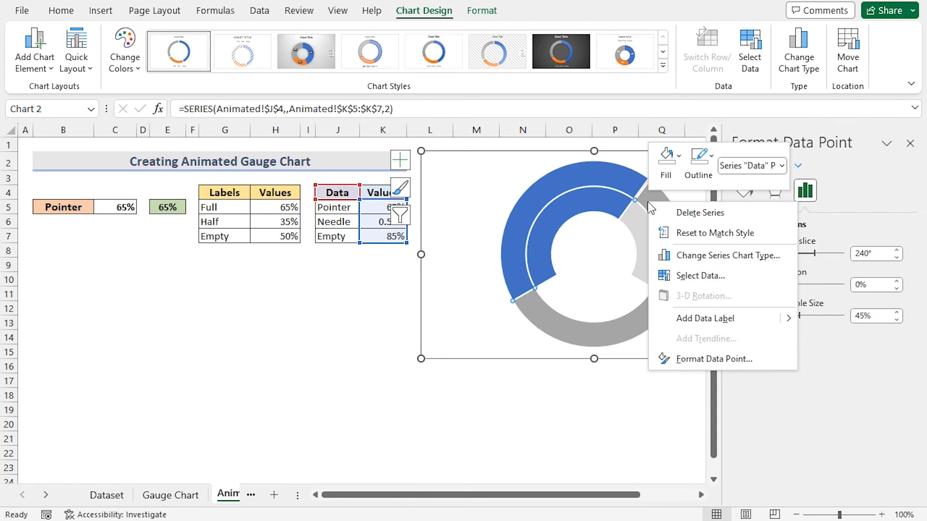
{"action": "left_click", "coordinate": [707, 261]}
{"action": "left_click_drag", "start_coordinate": [589, 37], "coordinate": [381, 39]}
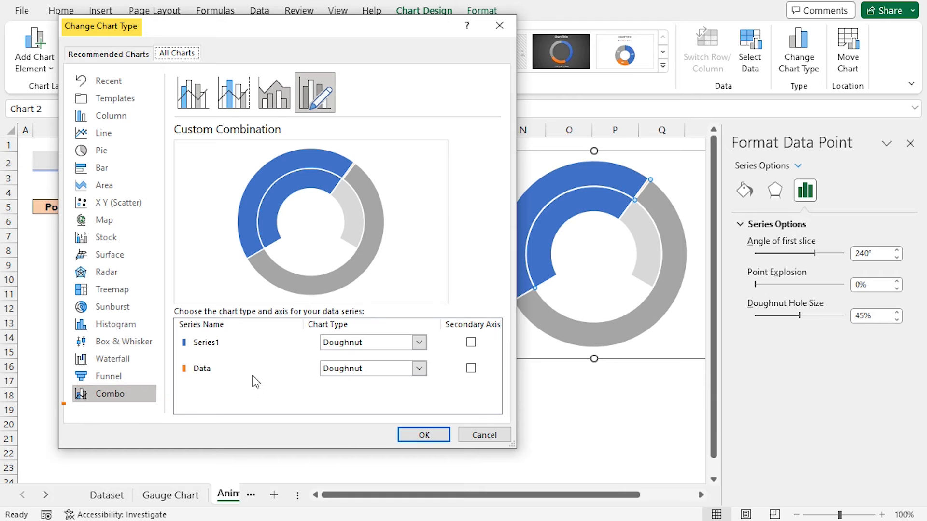
{"action": "left_click", "coordinate": [419, 369]}
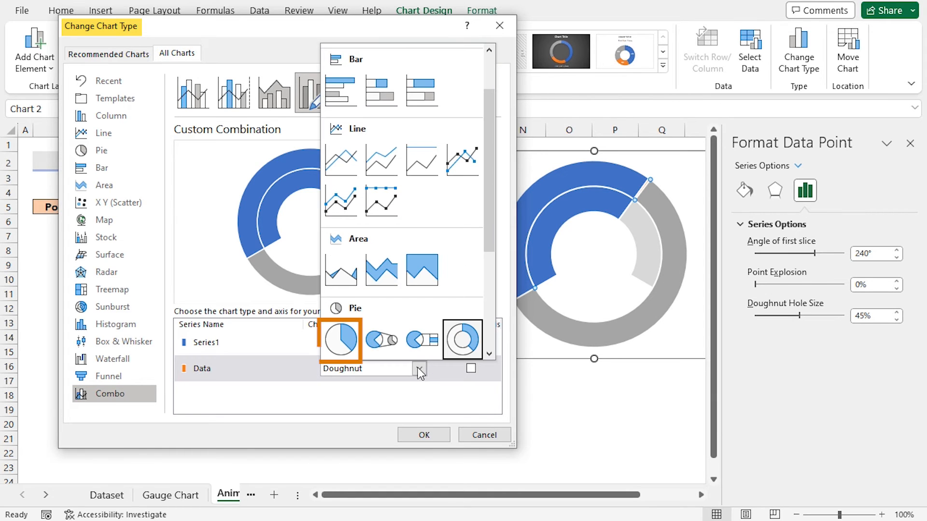
{"action": "left_click", "coordinate": [342, 352]}
{"action": "left_click", "coordinate": [420, 437]}
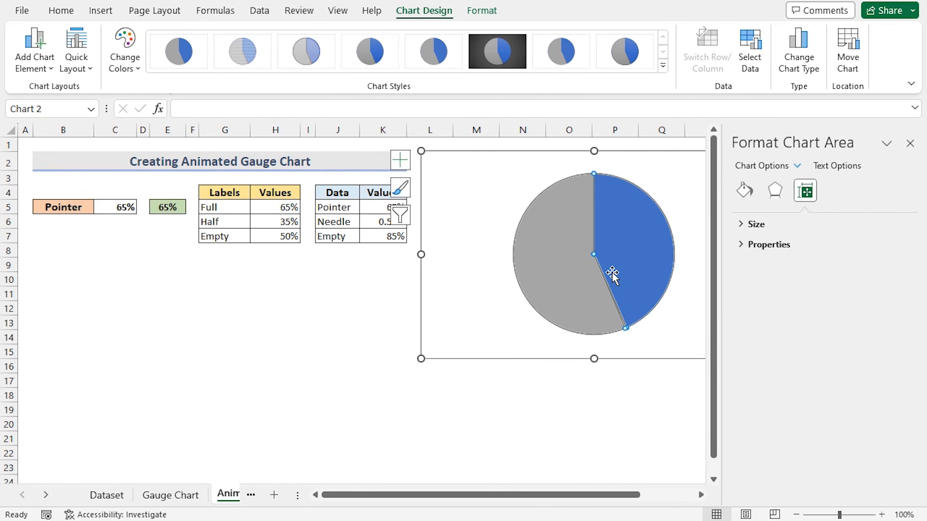
- Set the pie chart's angle of first slice to 240°
{"action": "left_click", "coordinate": [612, 272]}
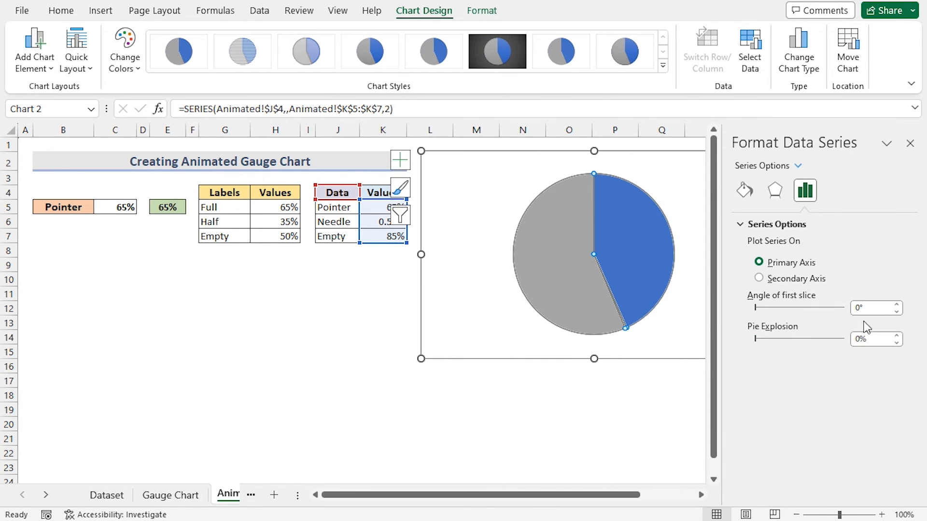
{"action": "left_click", "coordinate": [857, 308]}
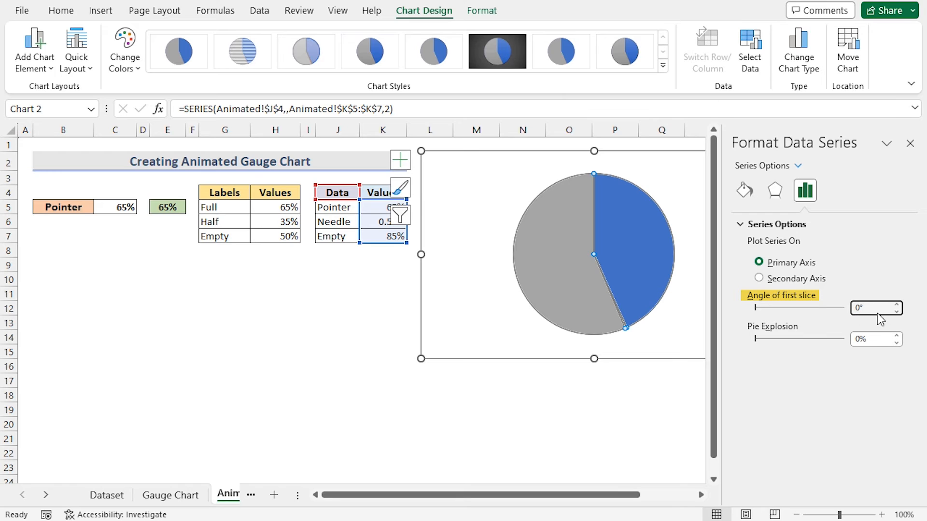
{"action": "type", "text": "24"}
{"action": "key", "text": "Return"}
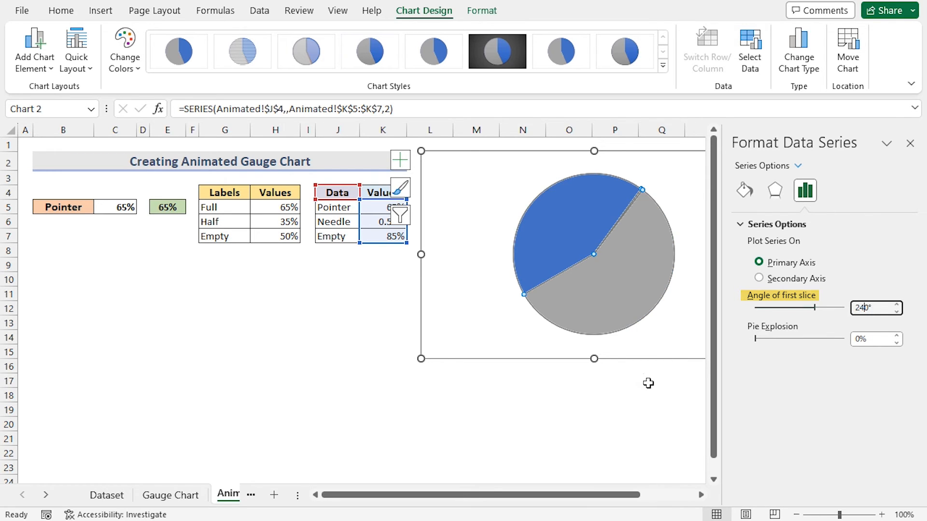
{"action": "left_click", "coordinate": [602, 375]}
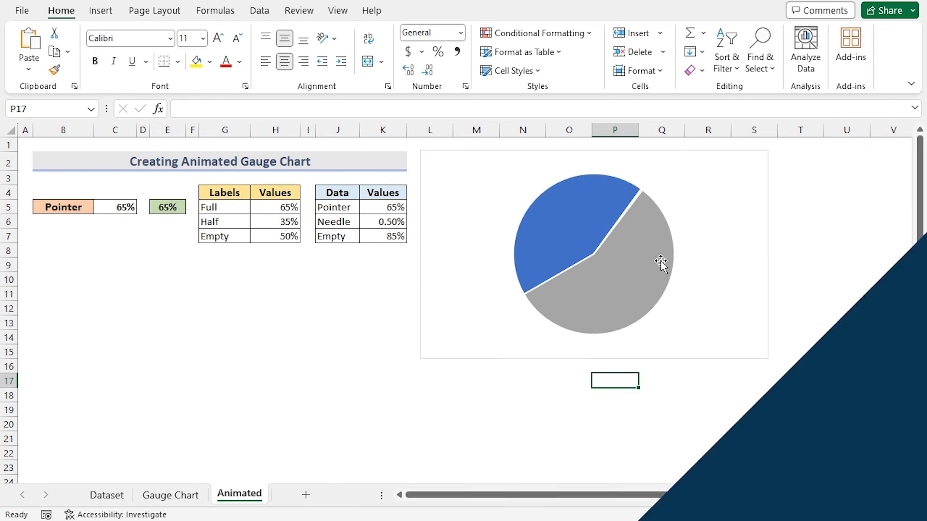
- Remove the fill from the pie's large gray Empty slice
{"action": "left_click", "coordinate": [635, 279]}
{"action": "double_click", "coordinate": [635, 280]}
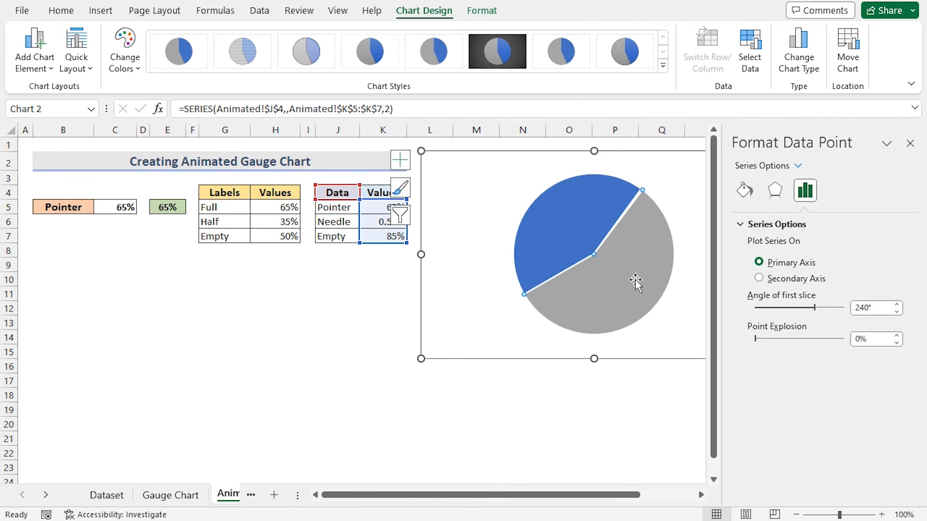
{"action": "right_click", "coordinate": [629, 256]}
{"action": "left_click", "coordinate": [649, 213]}
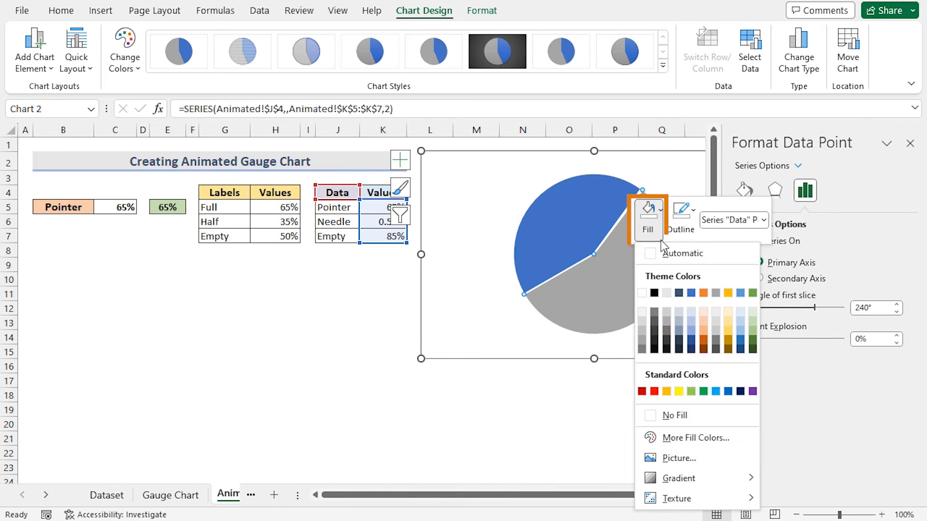
{"action": "left_click", "coordinate": [675, 415]}
- Remove the fill from the pie's blue Pointer slice so the doughnut shows through
{"action": "left_click", "coordinate": [613, 412]}
{"action": "left_click", "coordinate": [567, 209]}
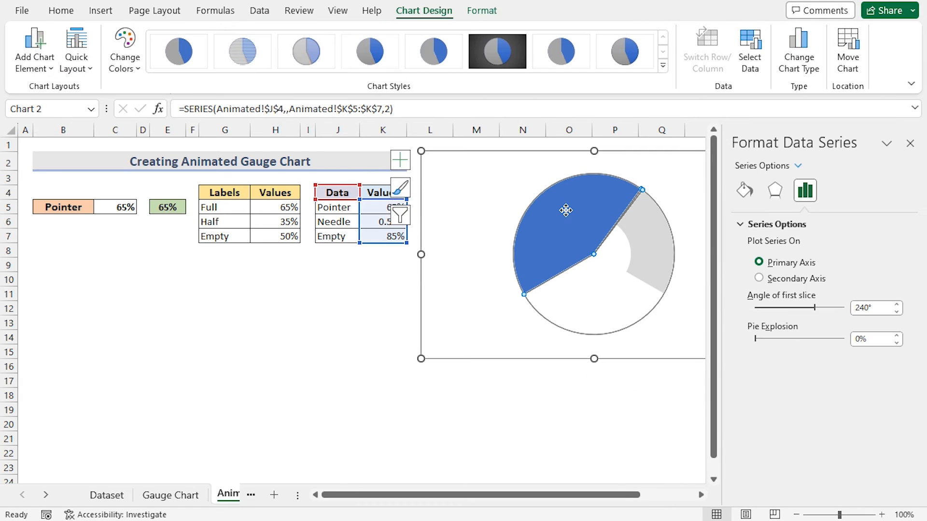
{"action": "left_click", "coordinate": [566, 211]}
{"action": "right_click", "coordinate": [566, 211]}
{"action": "left_click", "coordinate": [584, 173]}
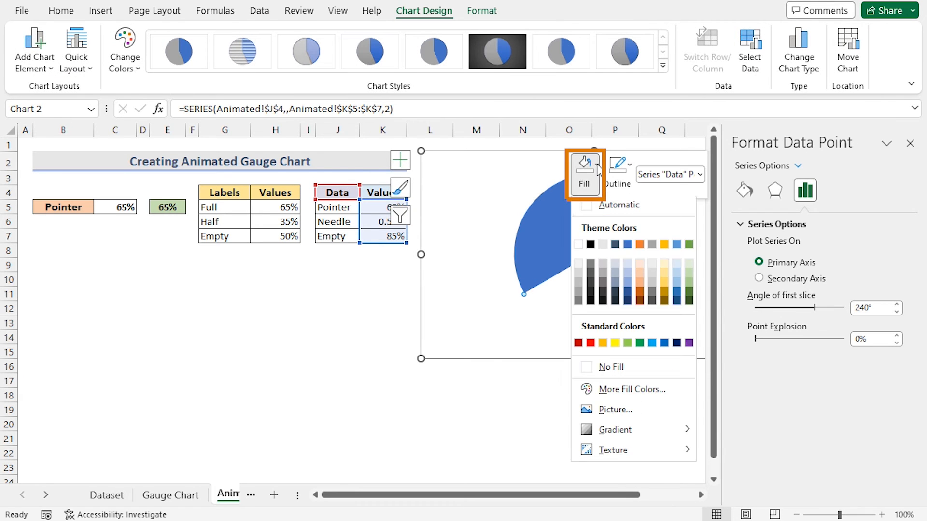
{"action": "left_click", "coordinate": [605, 372]}
- Give the thin Needle slice a solid red fill and a solid border widened to at least 2.5 pt
{"action": "left_click", "coordinate": [626, 209]}
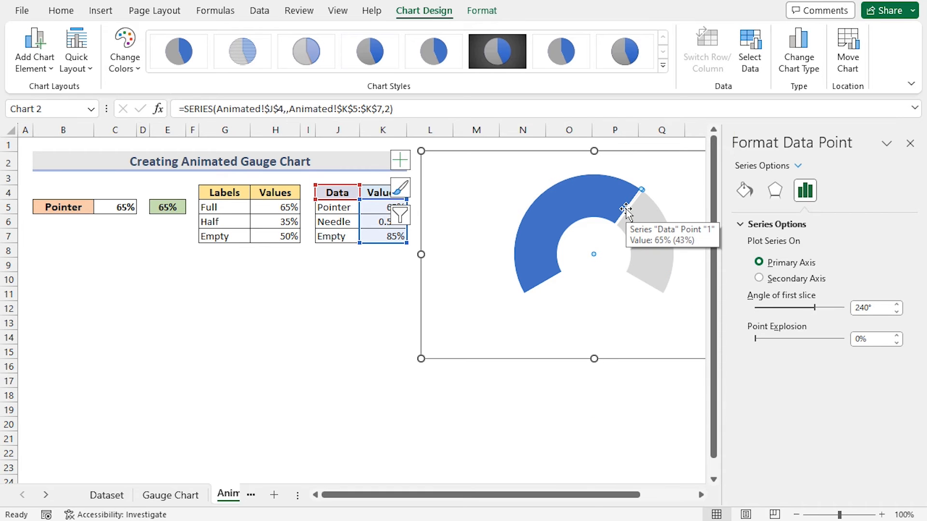
{"action": "left_click", "coordinate": [744, 190]}
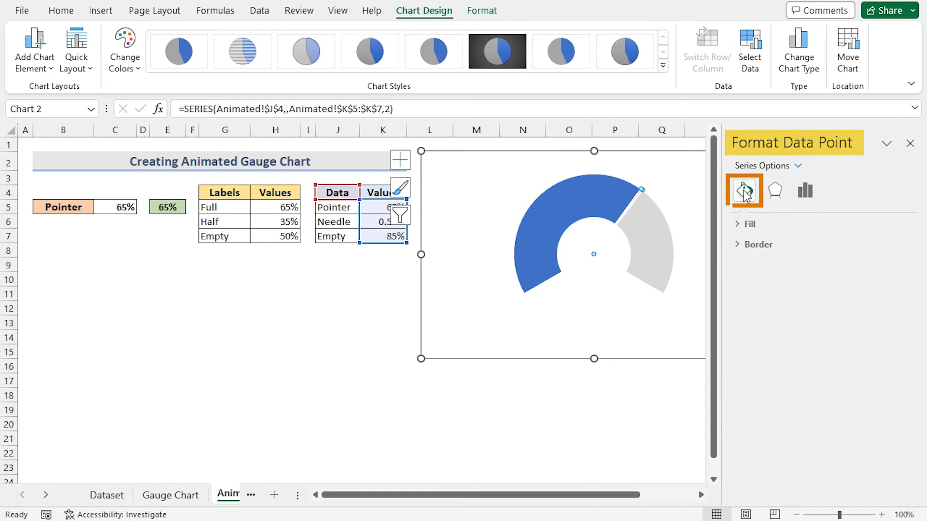
{"action": "left_click", "coordinate": [756, 225]}
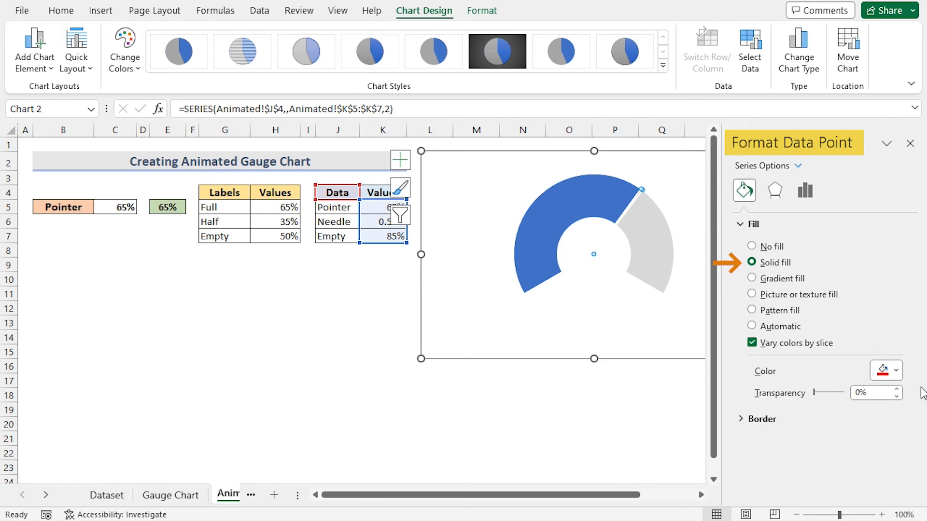
{"action": "left_click", "coordinate": [897, 371]}
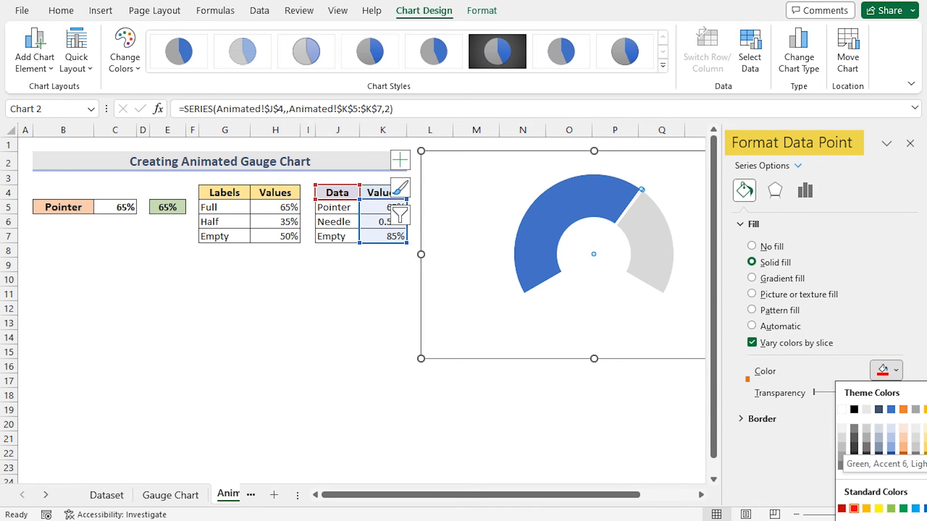
{"action": "left_click", "coordinate": [750, 419]}
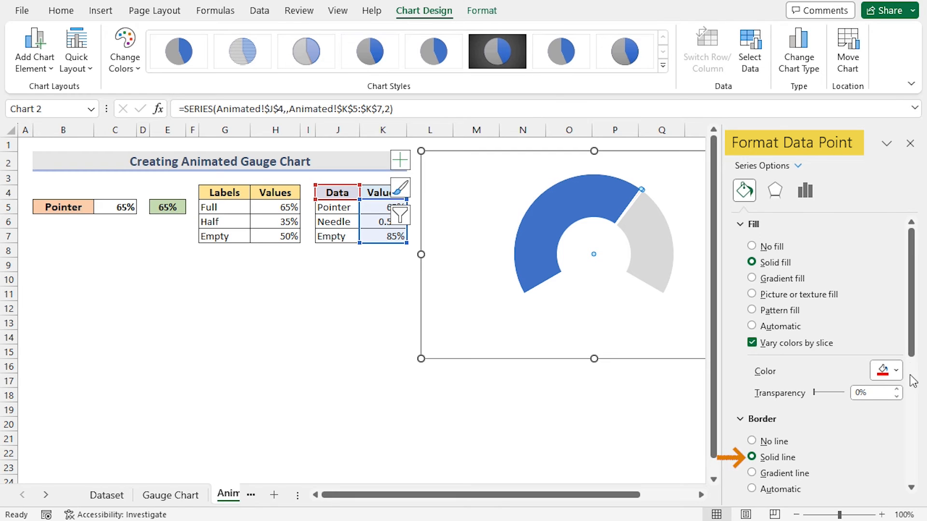
{"action": "scroll", "coordinate": [913, 381], "scroll_direction": "down", "scroll_amount": 5}
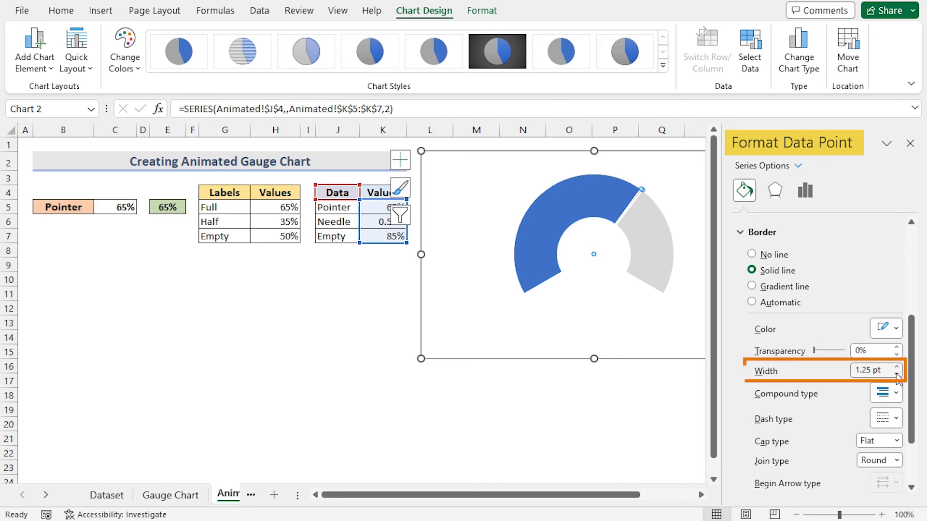
{"action": "left_click", "coordinate": [896, 367]}
{"action": "left_click", "coordinate": [897, 367]}
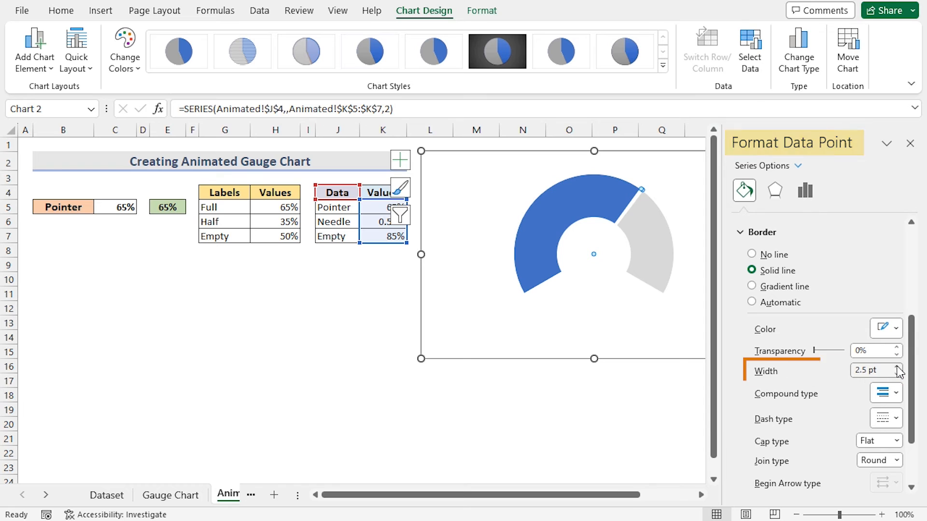
{"action": "left_click", "coordinate": [896, 367]}
{"action": "left_click", "coordinate": [896, 367]}
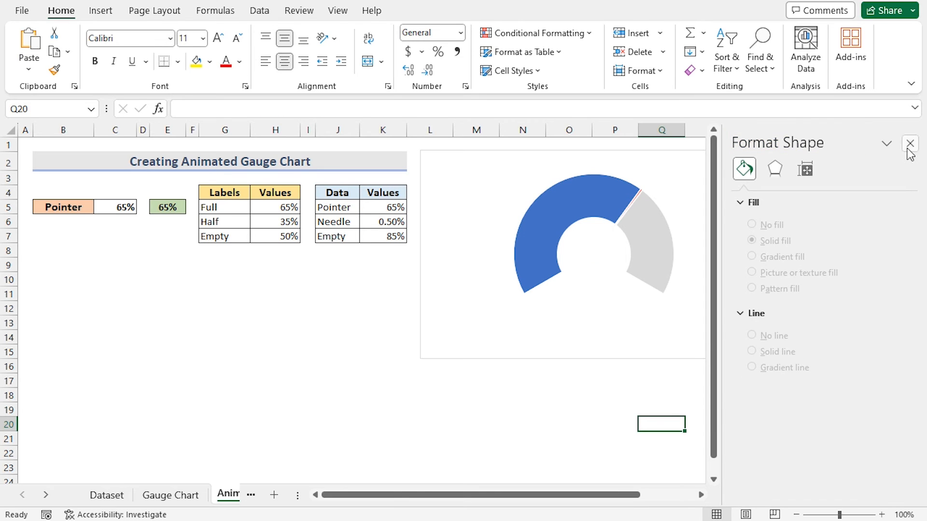
{"action": "left_click", "coordinate": [909, 144]}
{"action": "left_click", "coordinate": [683, 413]}
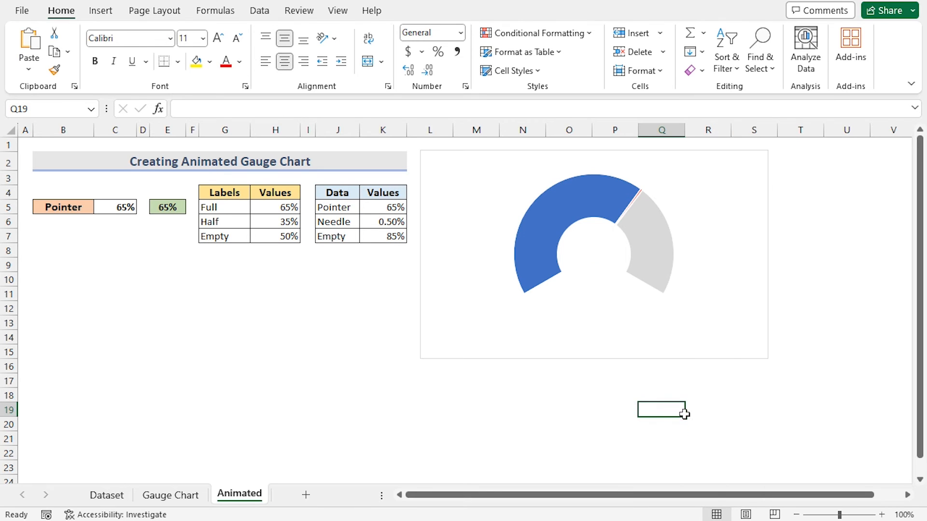
- Turn on data labels for the chart
{"action": "mouse_move", "coordinate": [585, 204]}
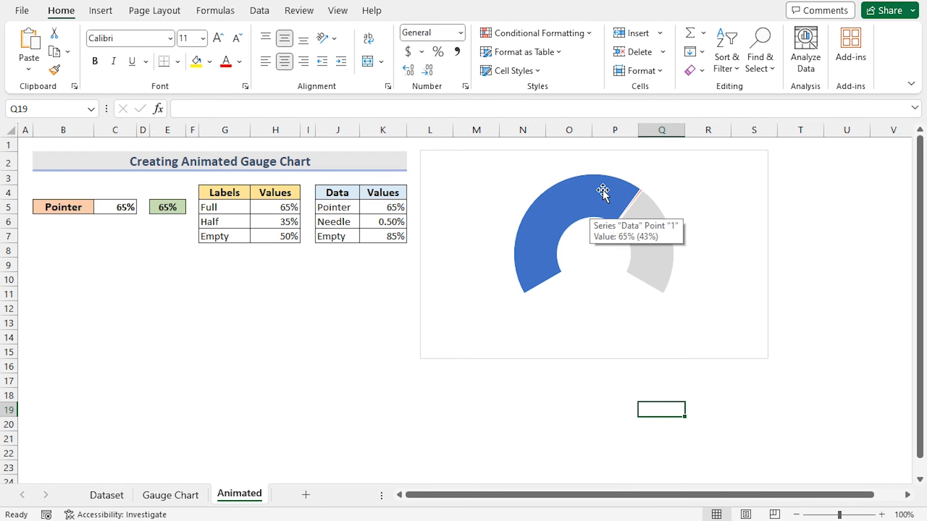
{"action": "left_click", "coordinate": [599, 153]}
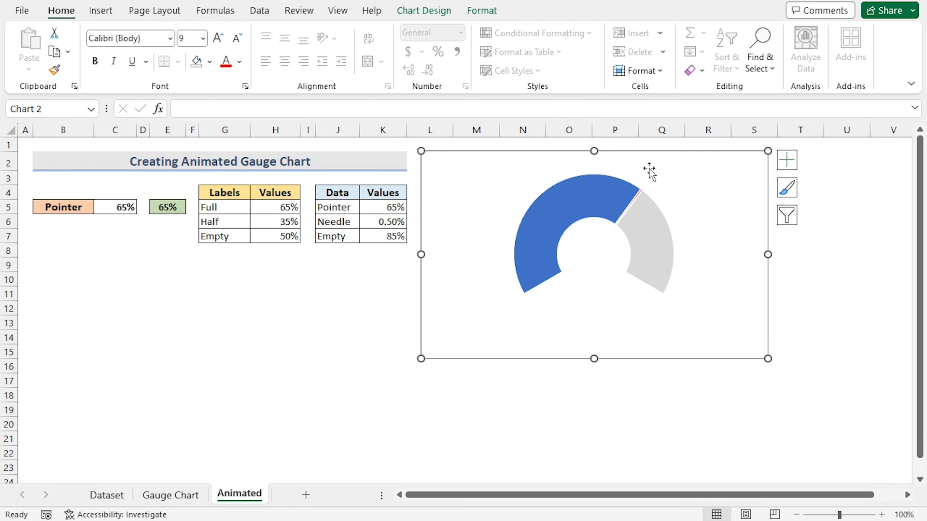
{"action": "left_click", "coordinate": [787, 166]}
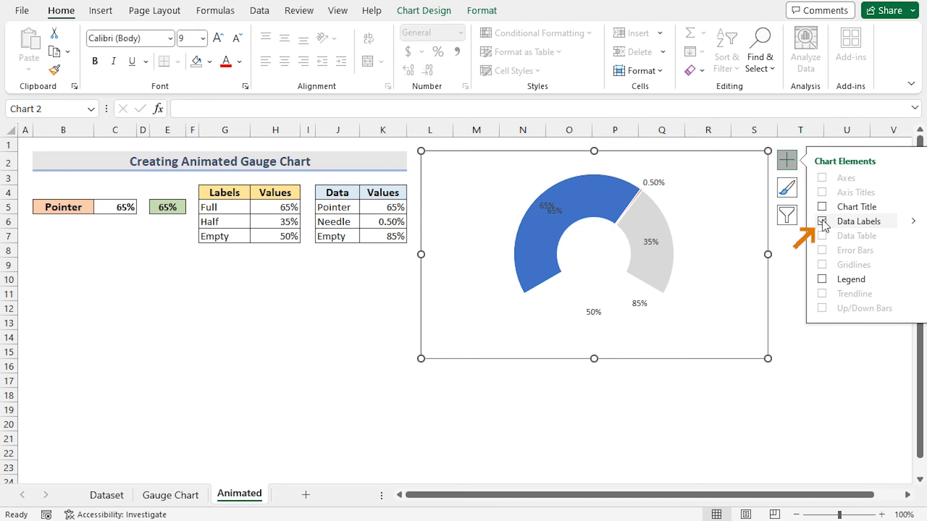
{"action": "left_click", "coordinate": [719, 398]}
- Delete the data labels of the doughnut series, keeping the pie's labels
{"action": "left_click", "coordinate": [593, 312]}
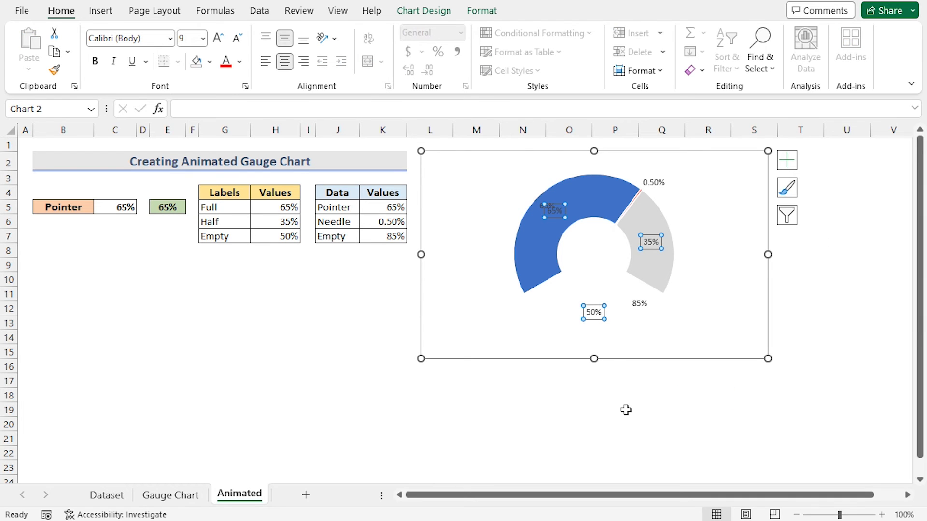
{"action": "key", "text": "Delete"}
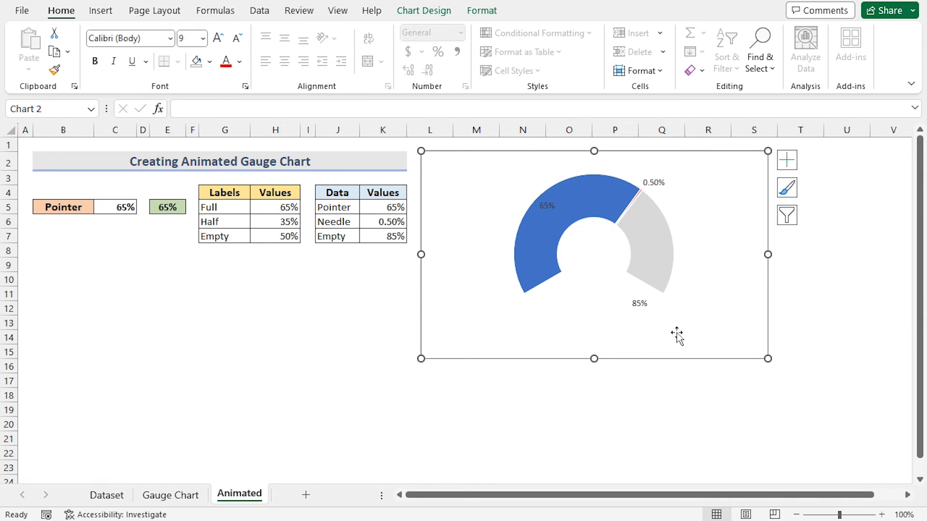
{"action": "left_click", "coordinate": [630, 394]}
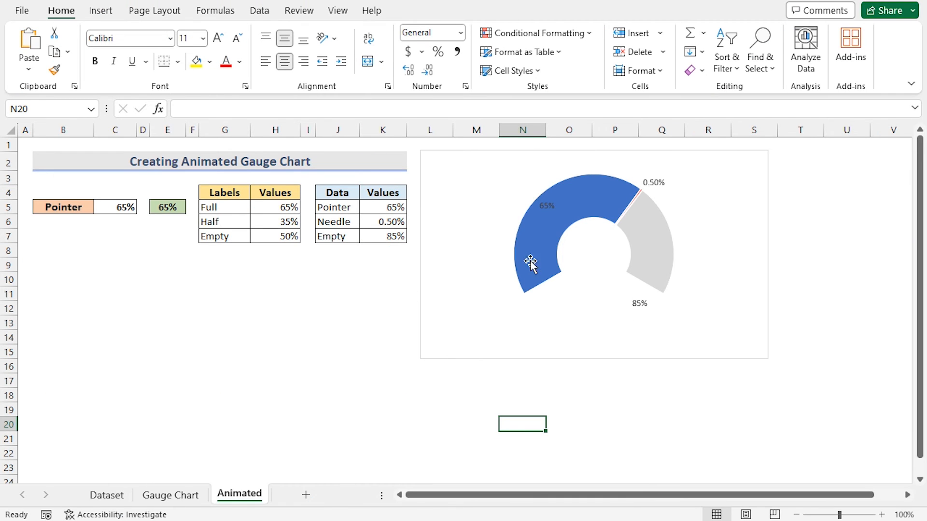
- Insert a WordArt text box using the black outlined style
{"action": "left_click", "coordinate": [105, 11]}
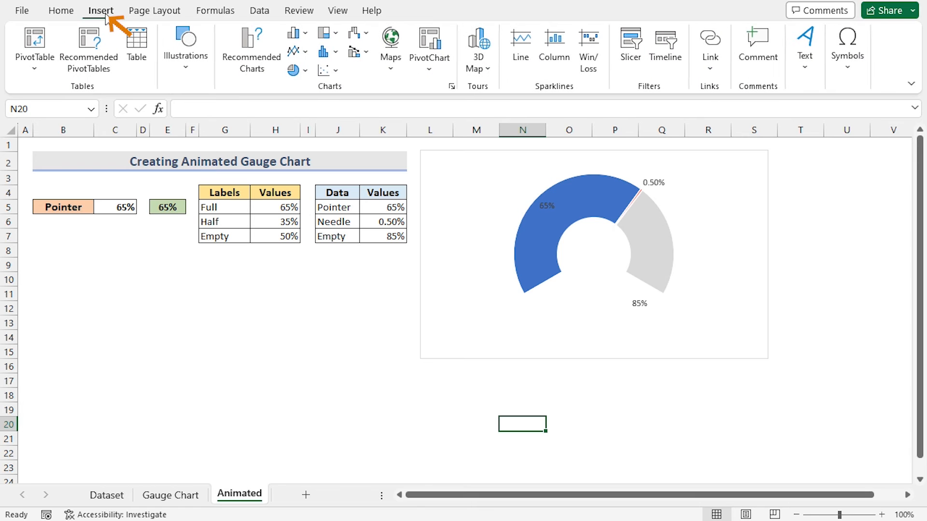
{"action": "left_click", "coordinate": [805, 72]}
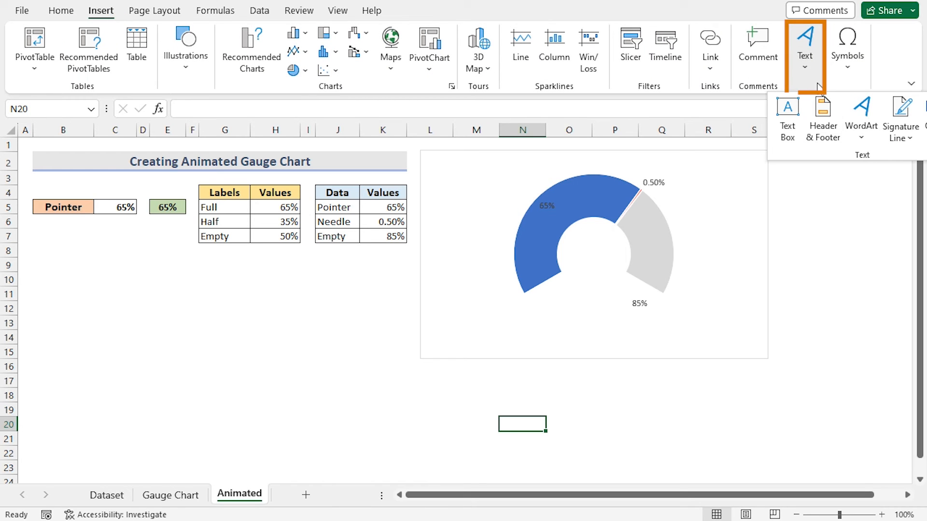
{"action": "left_click", "coordinate": [859, 129]}
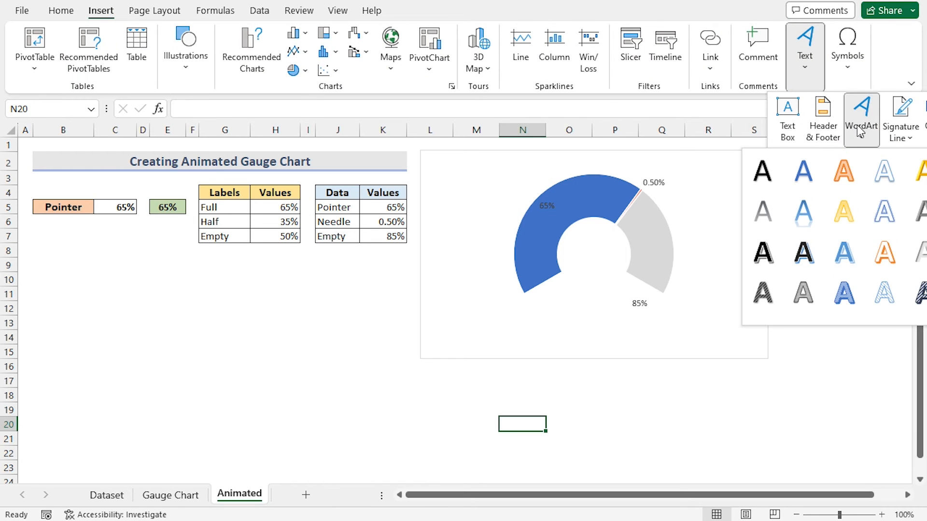
{"action": "left_click", "coordinate": [768, 252]}
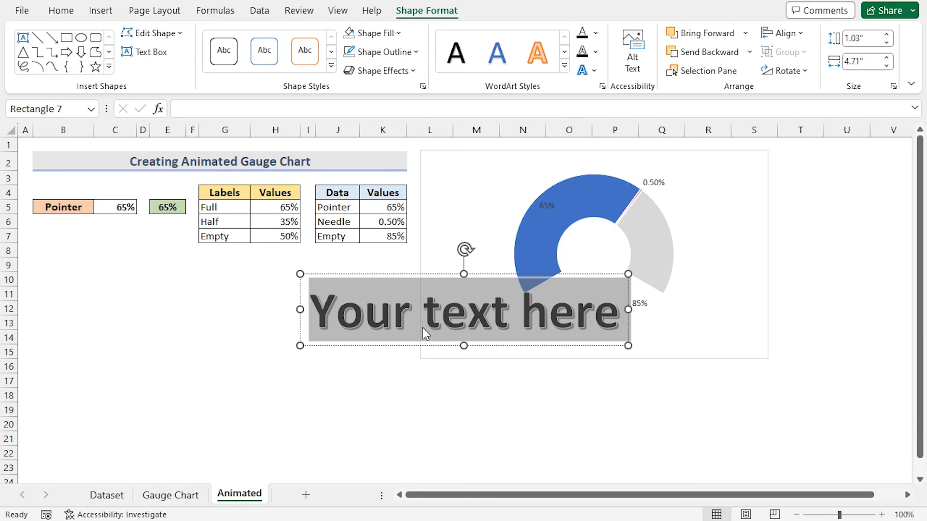
- Link the WordArt's text to cell E5 with a formula
{"action": "left_click", "coordinate": [314, 108]}
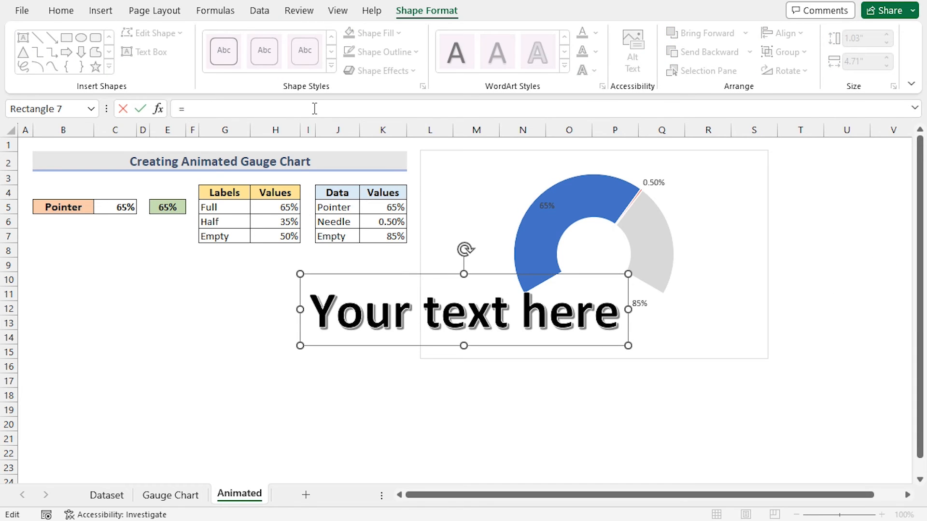
{"action": "type", "text": "="}
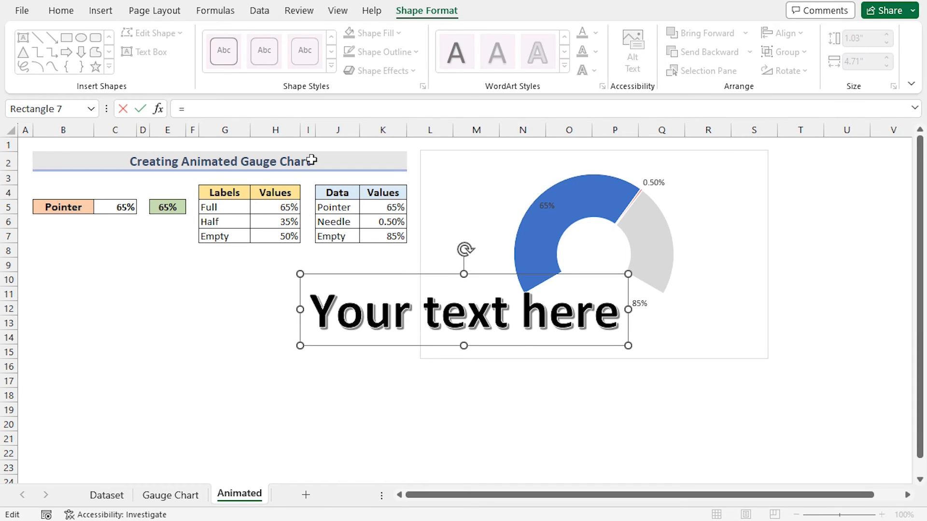
{"action": "left_click", "coordinate": [161, 210]}
{"action": "key", "text": "Return"}
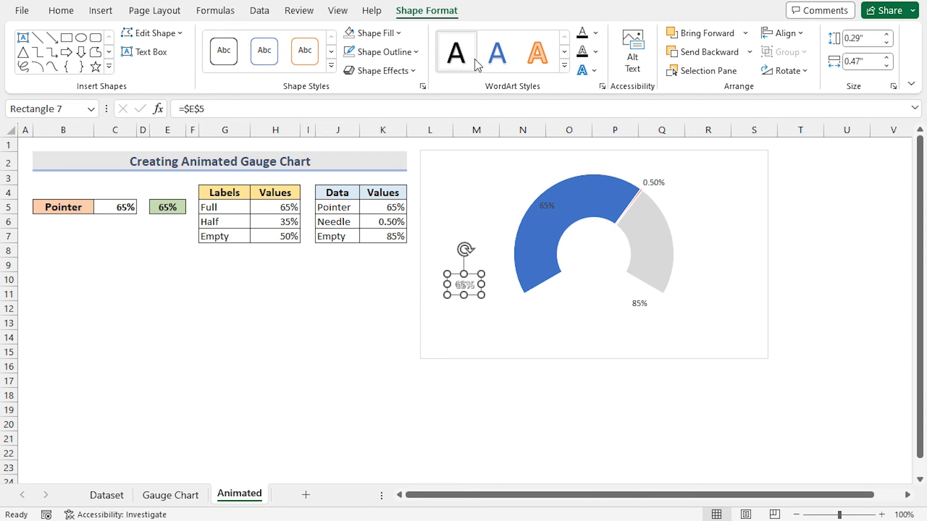
- Apply the plain black WordArt style and move the text box into the center of the gauge
{"action": "left_click", "coordinate": [456, 53]}
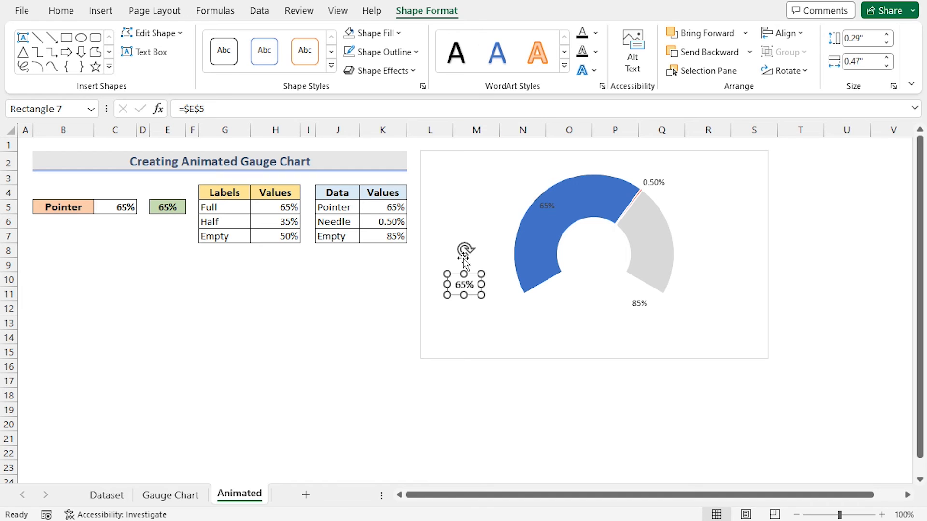
{"action": "left_click_drag", "start_coordinate": [477, 272], "coordinate": [606, 243]}
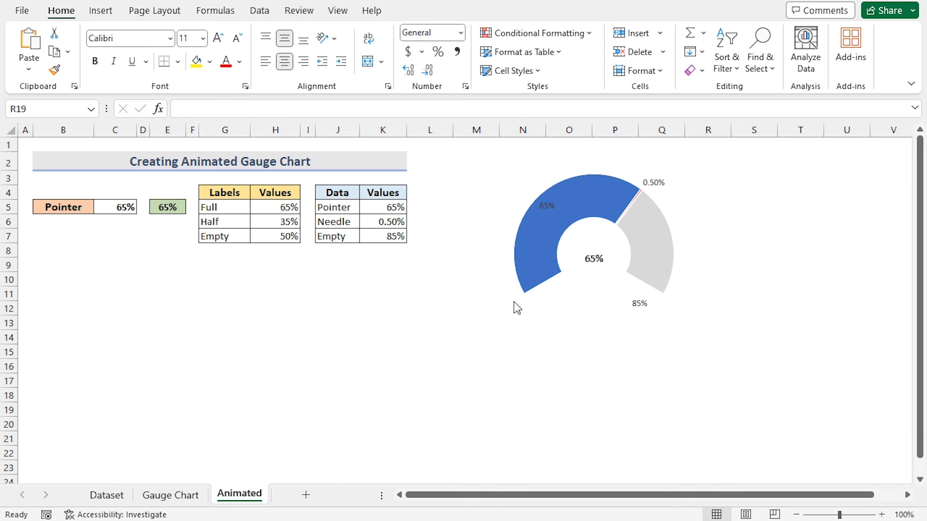
- Enable the Developer tab in the ribbon through Excel Options' Customize Ribbon settings
{"action": "left_click", "coordinate": [22, 10]}
{"action": "left_click", "coordinate": [58, 499]}
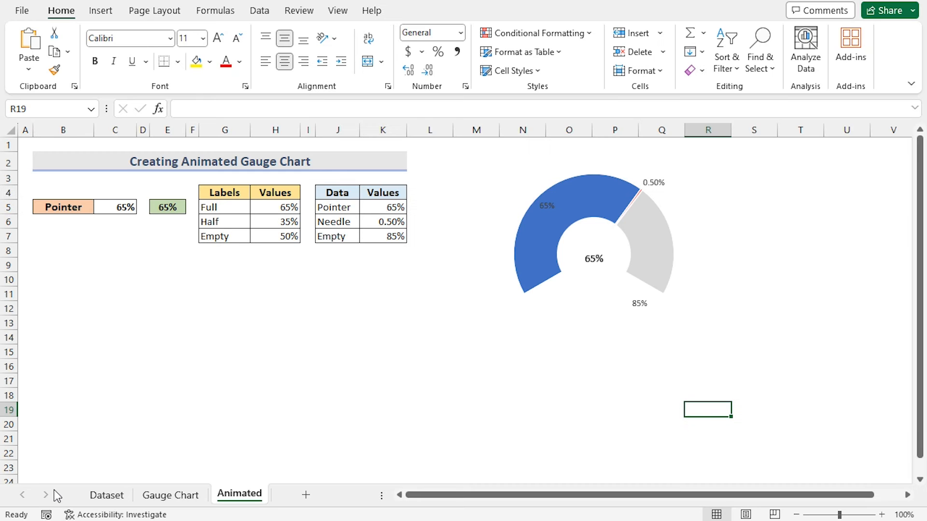
{"action": "left_click_drag", "start_coordinate": [326, 11], "coordinate": [327, 22]}
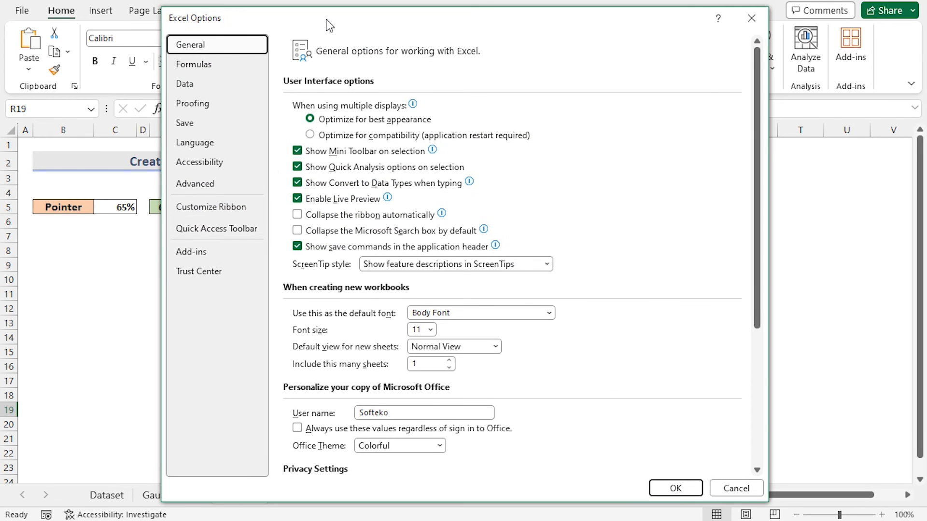
{"action": "left_click", "coordinate": [229, 208]}
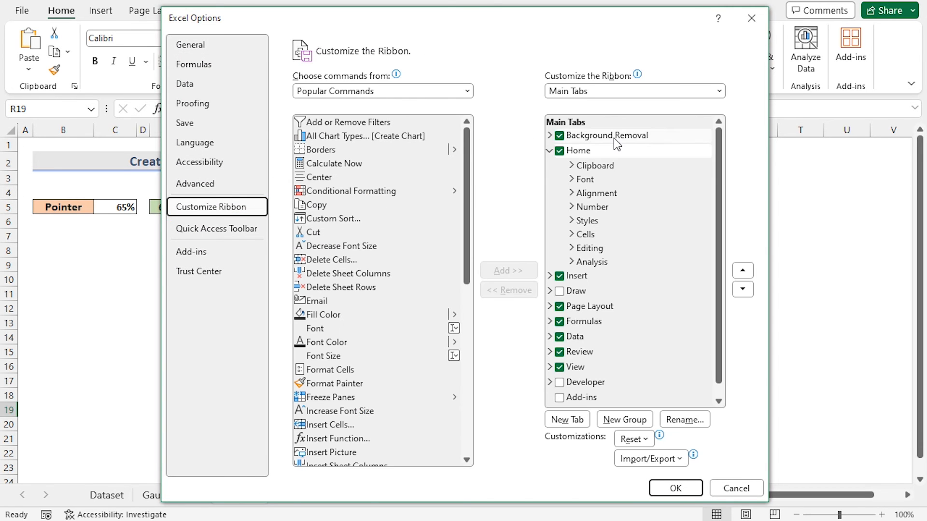
{"action": "left_click", "coordinate": [560, 382]}
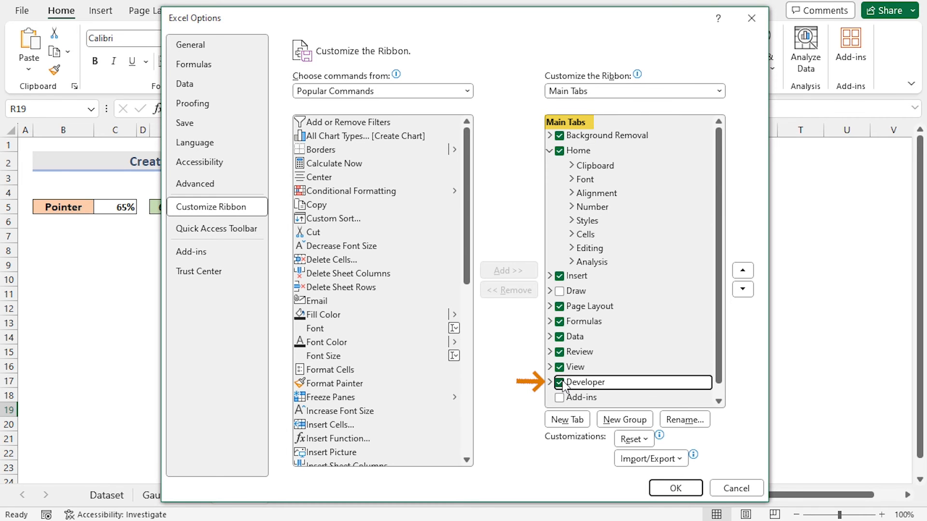
{"action": "left_click", "coordinate": [674, 489]}
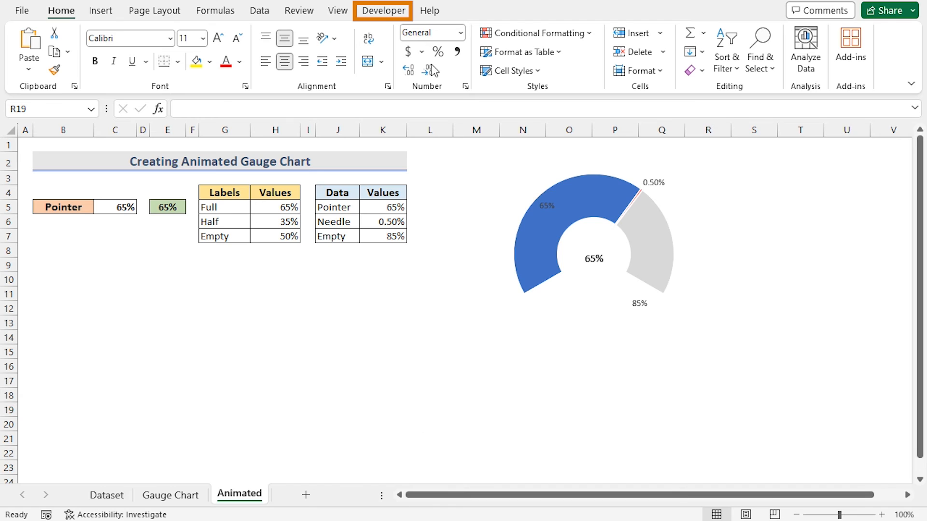
- Open the Visual Basic editor and the code window for the Sheet2 (Animated) worksheet
{"action": "left_click", "coordinate": [388, 13]}
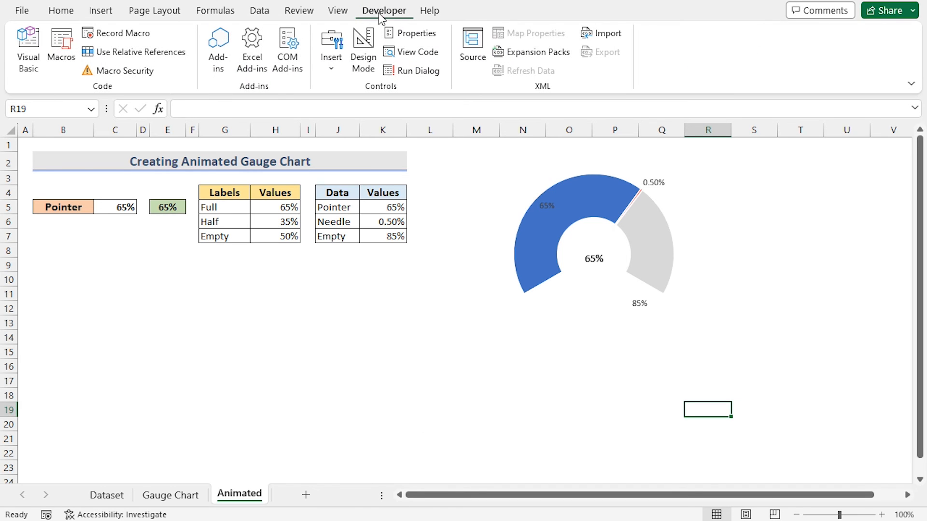
{"action": "left_click", "coordinate": [30, 70]}
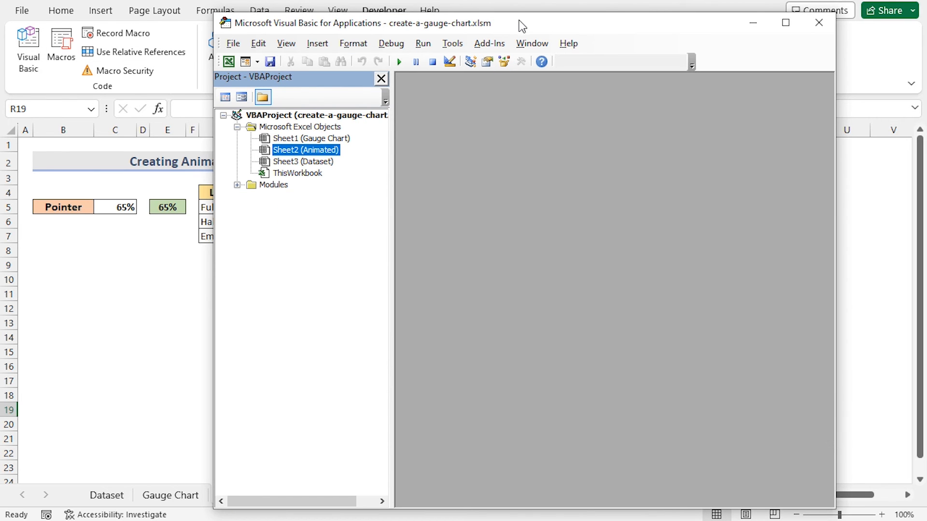
{"action": "left_click_drag", "start_coordinate": [522, 30], "coordinate": [484, 8]}
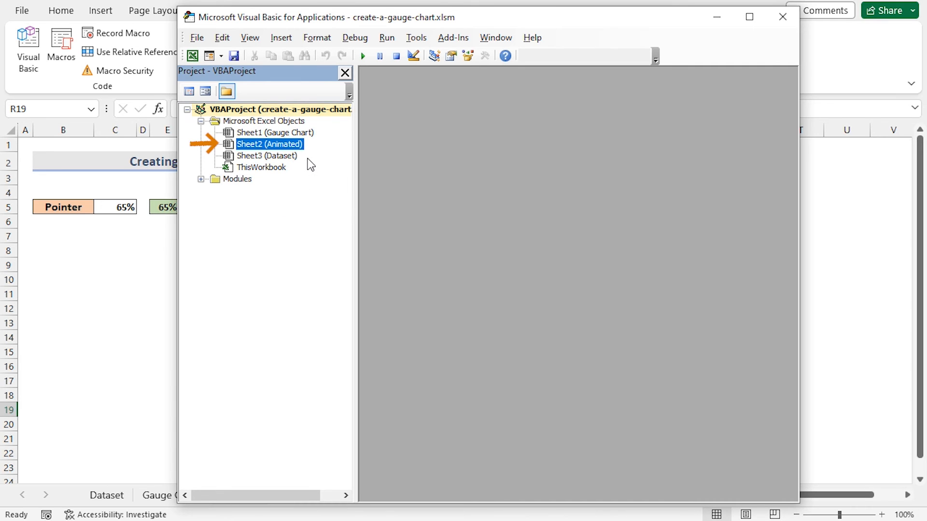
{"action": "double_click", "coordinate": [274, 145]}
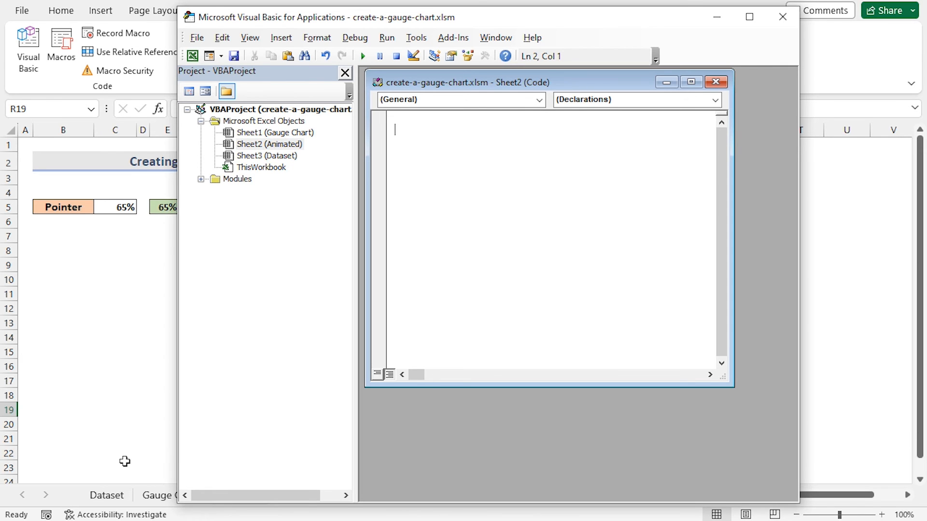
- Copy the prepared event-procedure code from Notepad, paste it into Sheet2's code window and remove the extra leading blank line
{"action": "key", "text": "alt+Tab"}
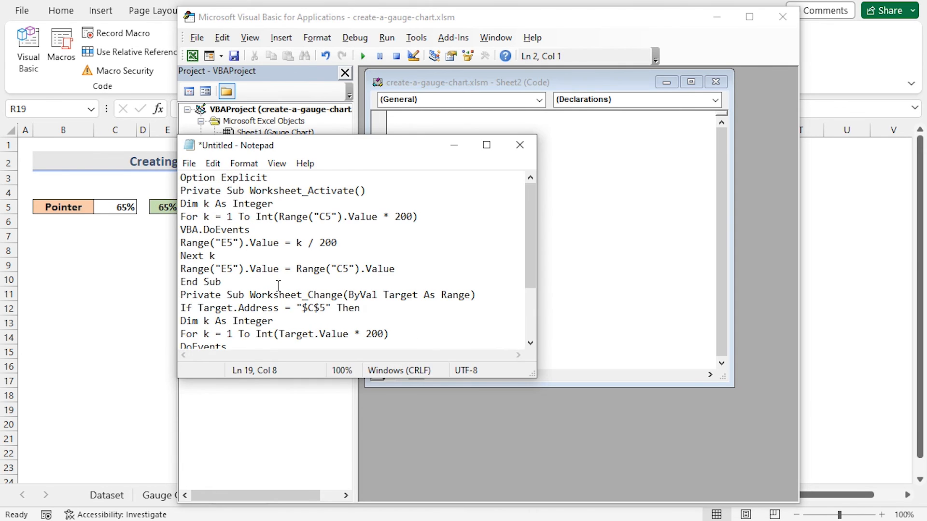
{"action": "left_click_drag", "start_coordinate": [296, 143], "coordinate": [208, 130]}
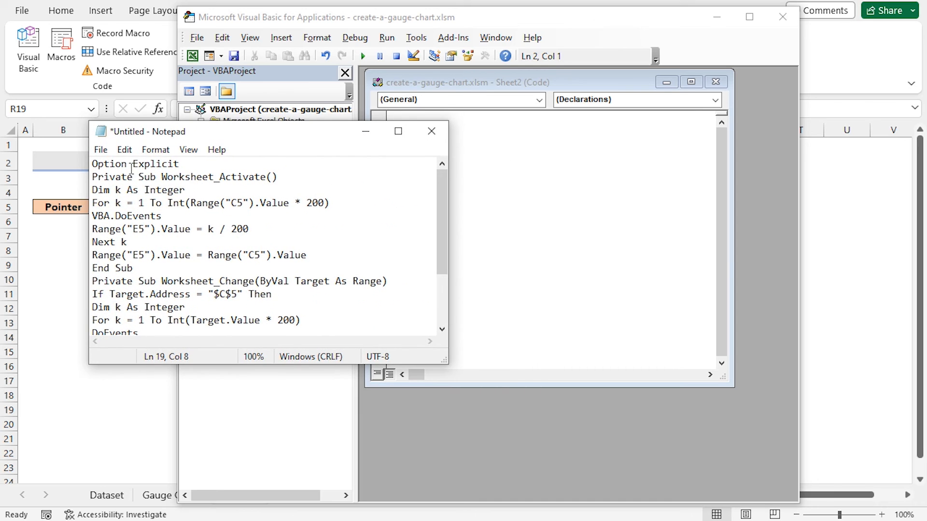
{"action": "left_click", "coordinate": [95, 164]}
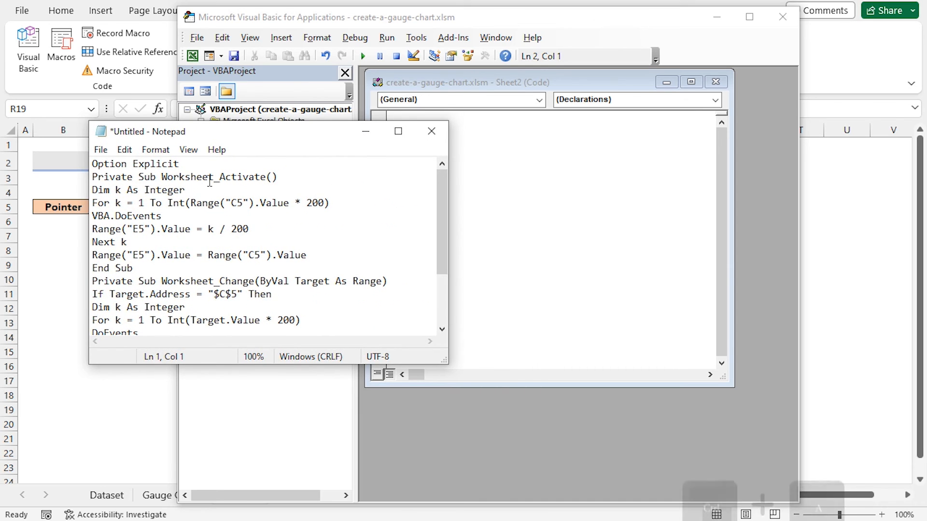
{"action": "key", "text": "ctrl+a"}
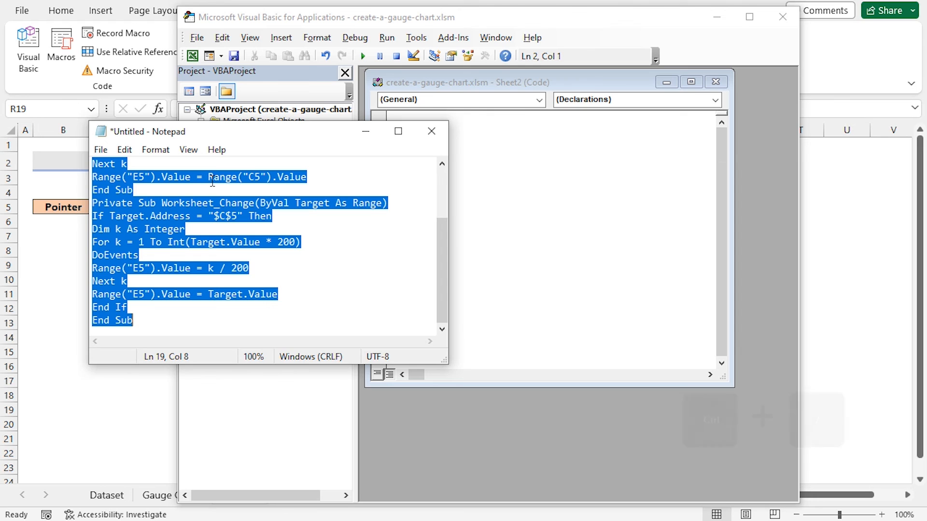
{"action": "key", "text": "ctrl+c"}
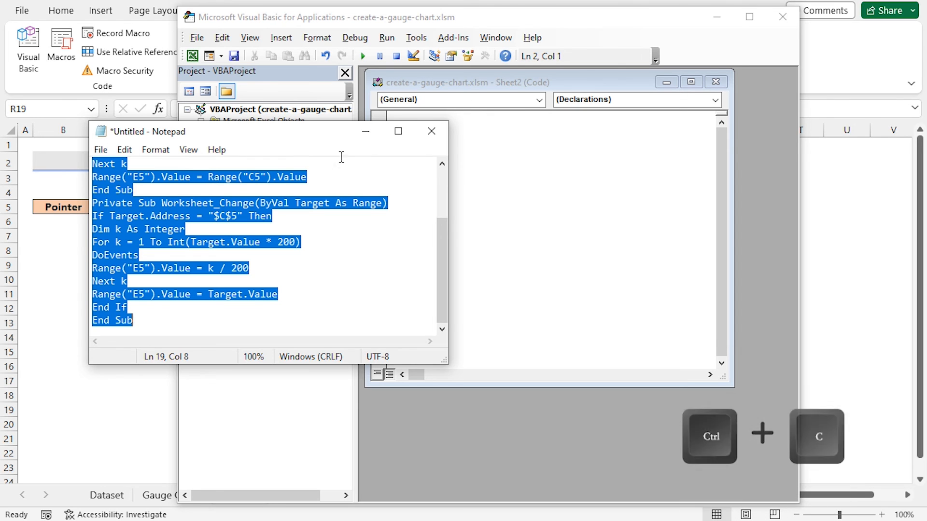
{"action": "left_click", "coordinate": [365, 131]}
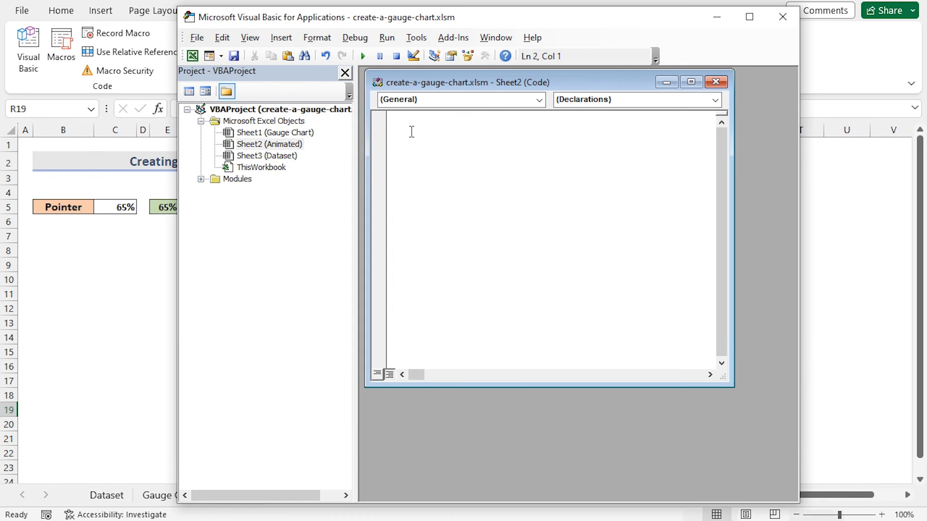
{"action": "key", "text": "ctrl+v"}
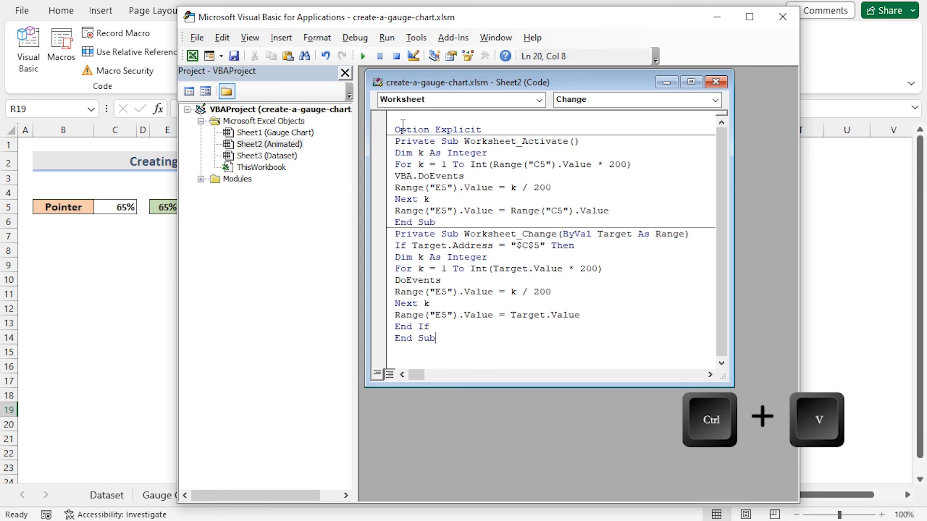
{"action": "left_click", "coordinate": [398, 126]}
{"action": "key", "text": "BackSpace"}
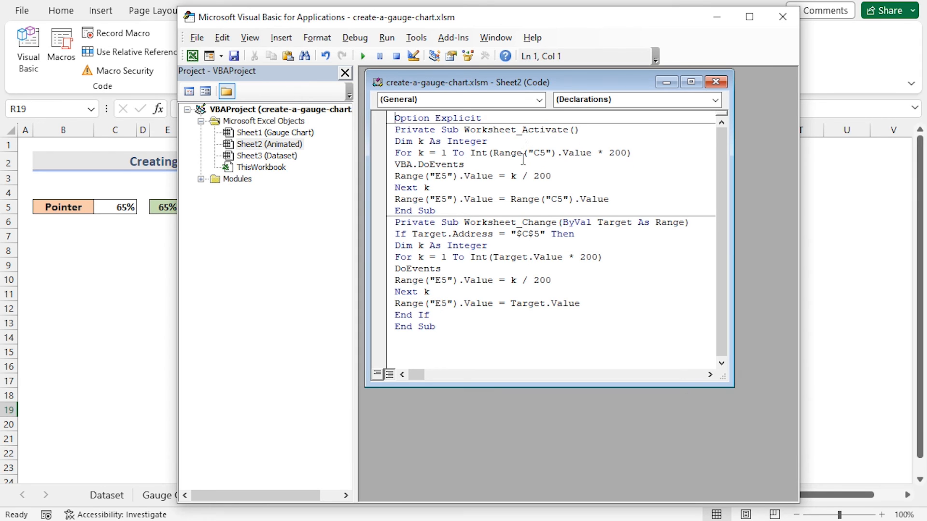
- Review the Worksheet_Activate procedure line by line, from the For loop over C5 to the final E5 assignment
{"action": "left_click_drag", "start_coordinate": [582, 130], "coordinate": [392, 134]}
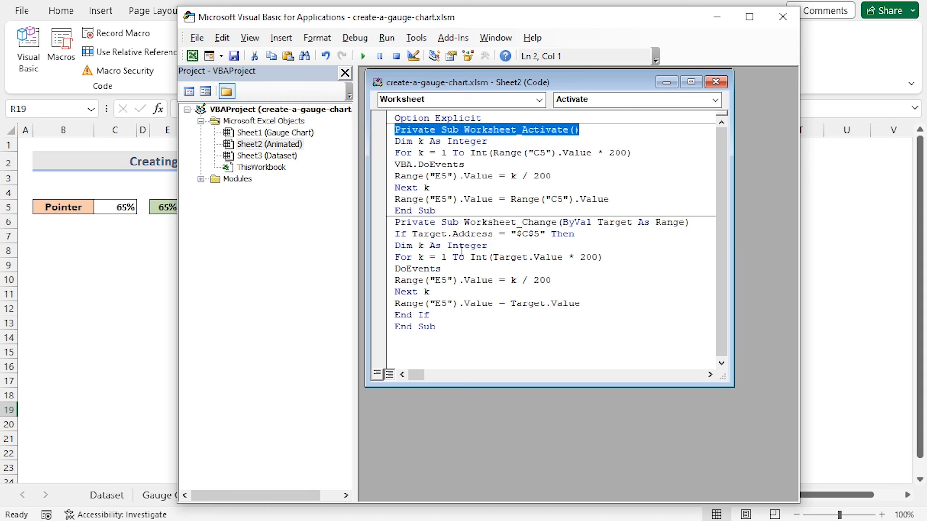
{"action": "left_click_drag", "start_coordinate": [491, 145], "coordinate": [628, 163]}
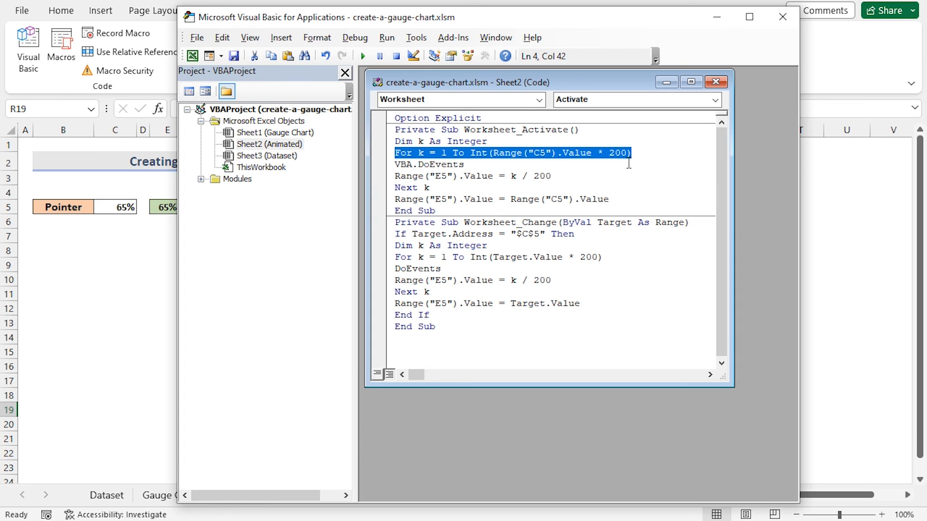
{"action": "left_click_drag", "start_coordinate": [550, 175], "coordinate": [397, 170]}
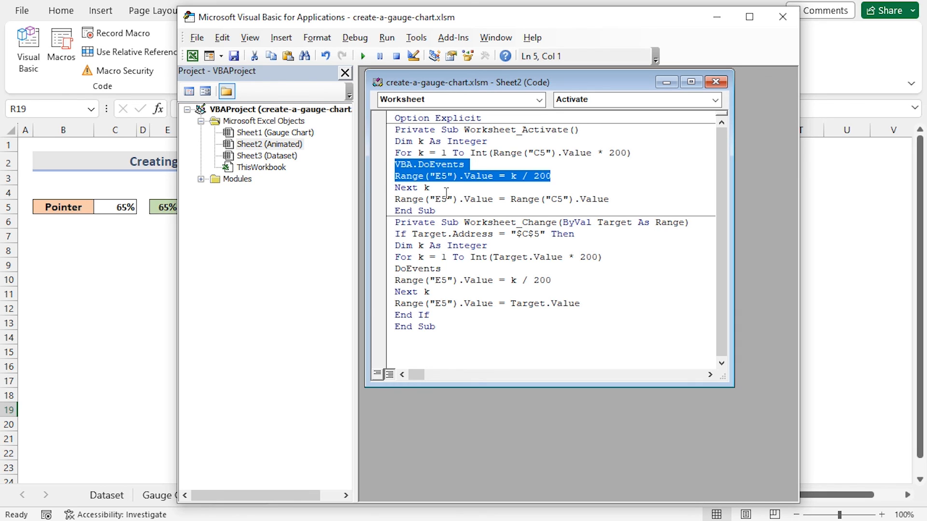
{"action": "left_click_drag", "start_coordinate": [446, 188], "coordinate": [616, 204]}
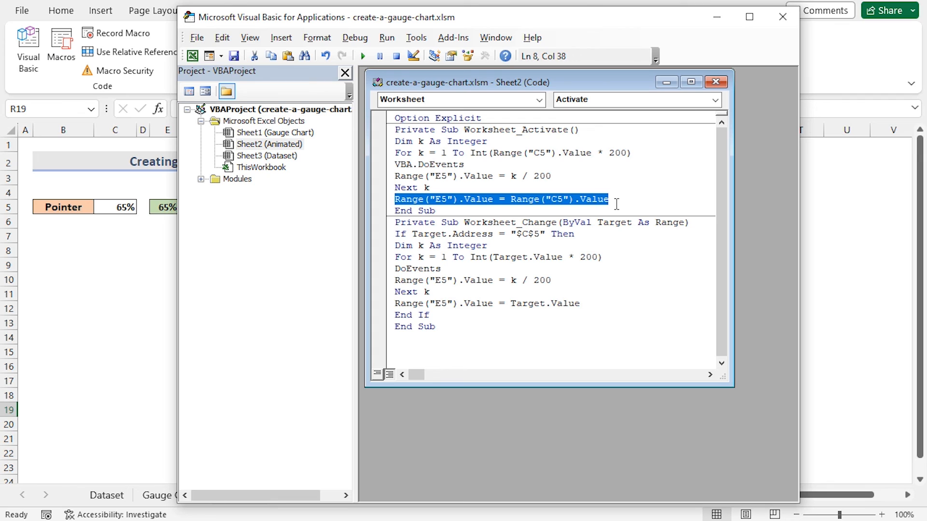
{"action": "left_click", "coordinate": [441, 211]}
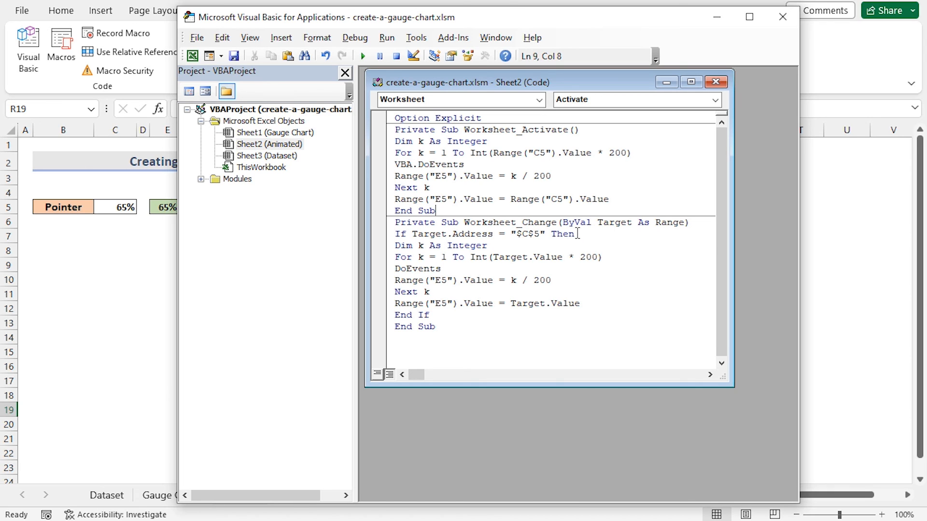
- Review the Worksheet_Change procedure line by line, from the $C$5 target check to End Sub
{"action": "left_click_drag", "start_coordinate": [578, 234], "coordinate": [396, 235]}
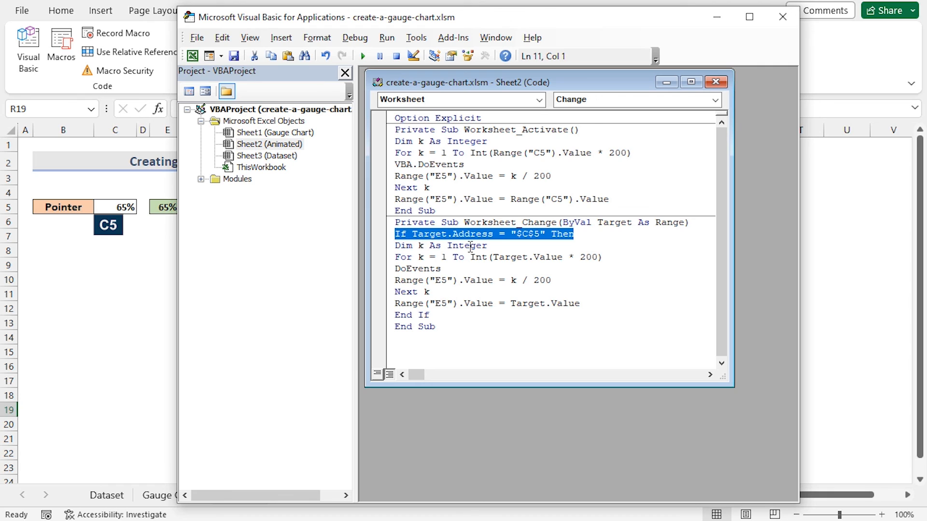
{"action": "left_click", "coordinate": [497, 245]}
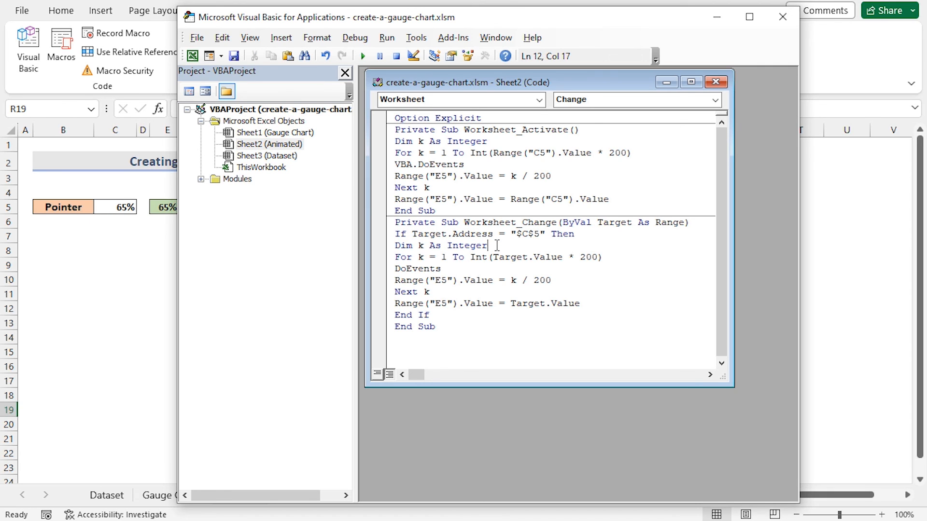
{"action": "left_click_drag", "start_coordinate": [497, 246], "coordinate": [603, 263]}
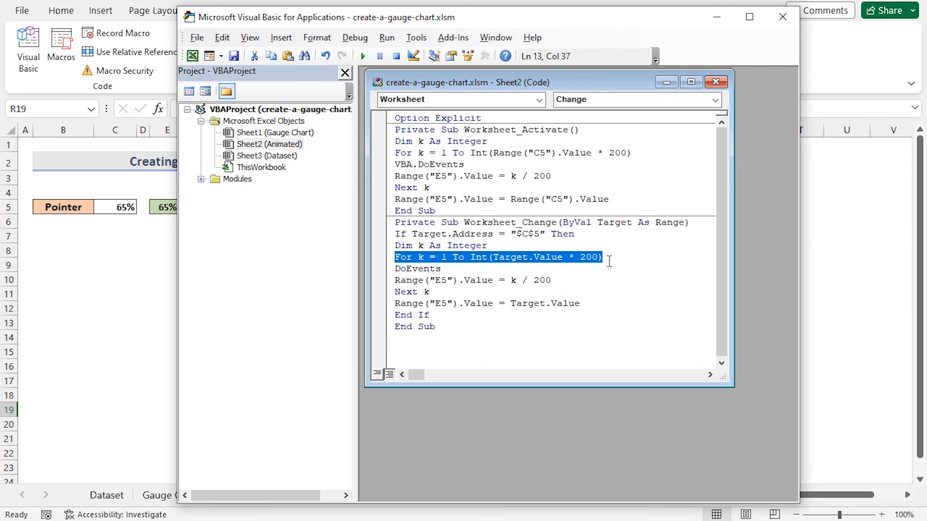
{"action": "left_click_drag", "start_coordinate": [441, 268], "coordinate": [556, 280]}
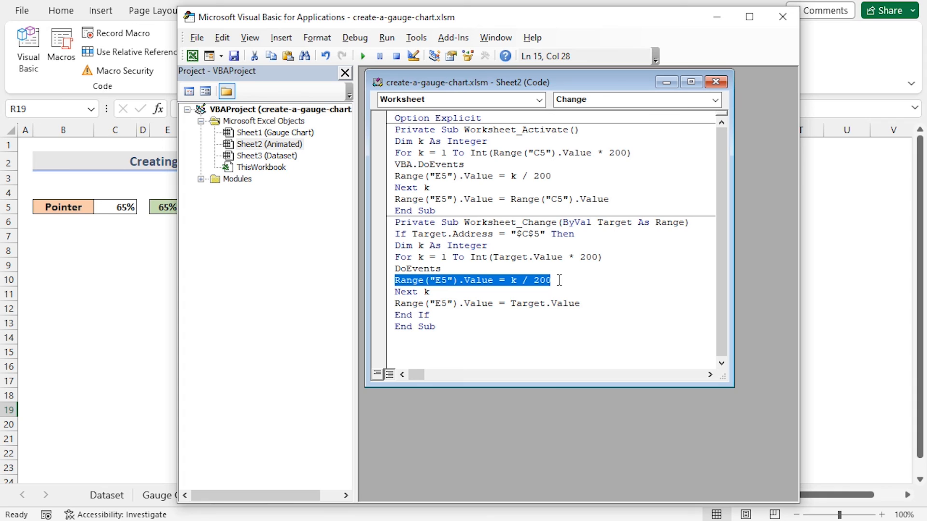
{"action": "left_click", "coordinate": [447, 291]}
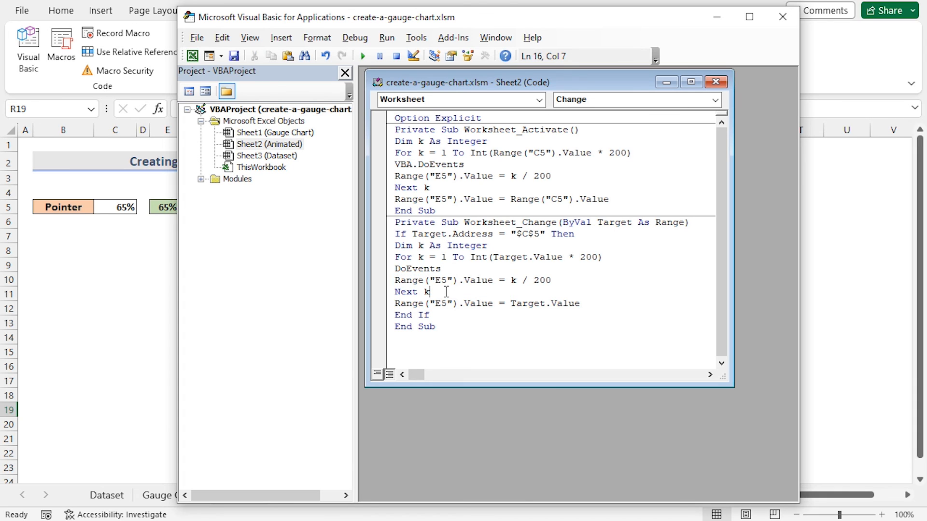
{"action": "left_click_drag", "start_coordinate": [429, 292], "coordinate": [584, 305]}
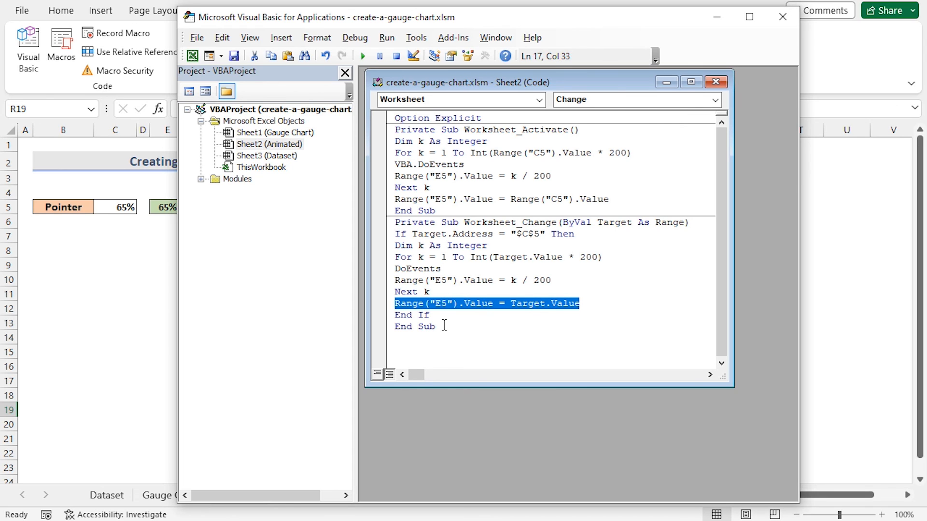
{"action": "left_click_drag", "start_coordinate": [444, 325], "coordinate": [392, 327]}
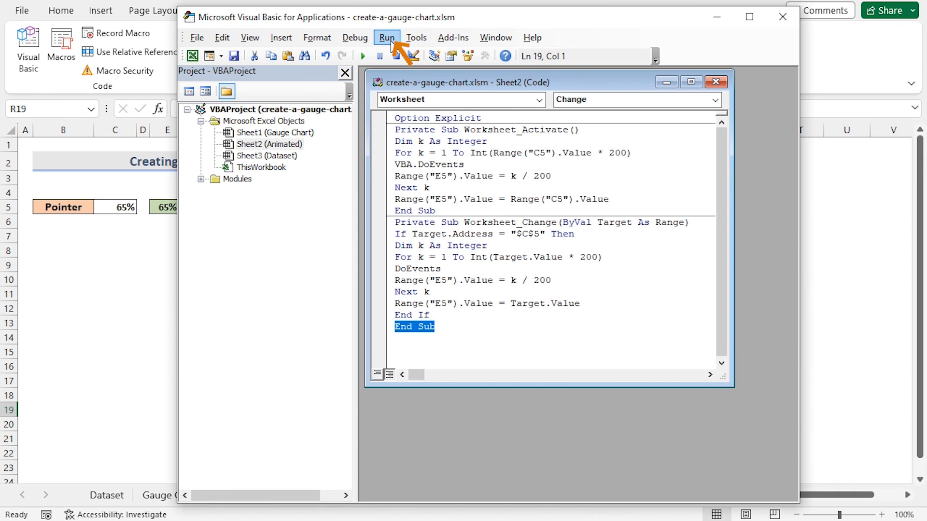
- Run the code from the editor, selecting the VBA macro in the Macros dialog
{"action": "left_click", "coordinate": [386, 38]}
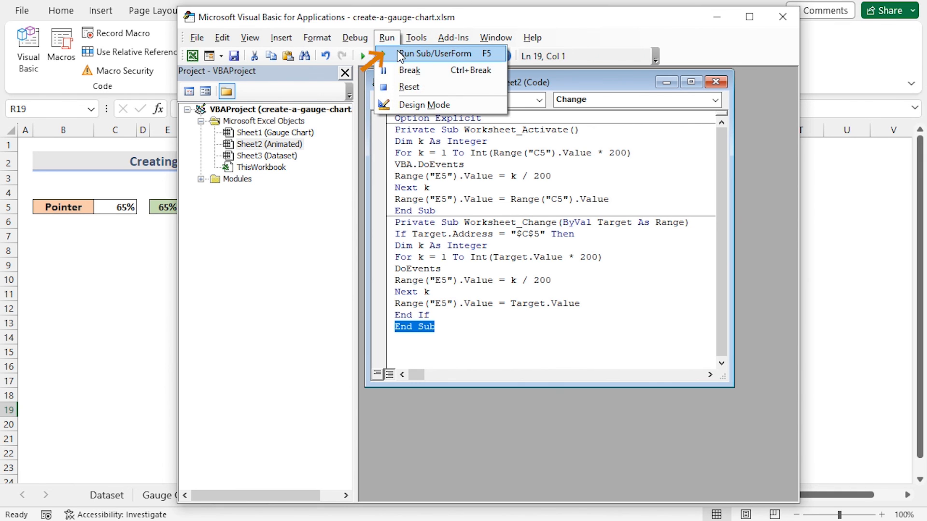
{"action": "left_click", "coordinate": [399, 56]}
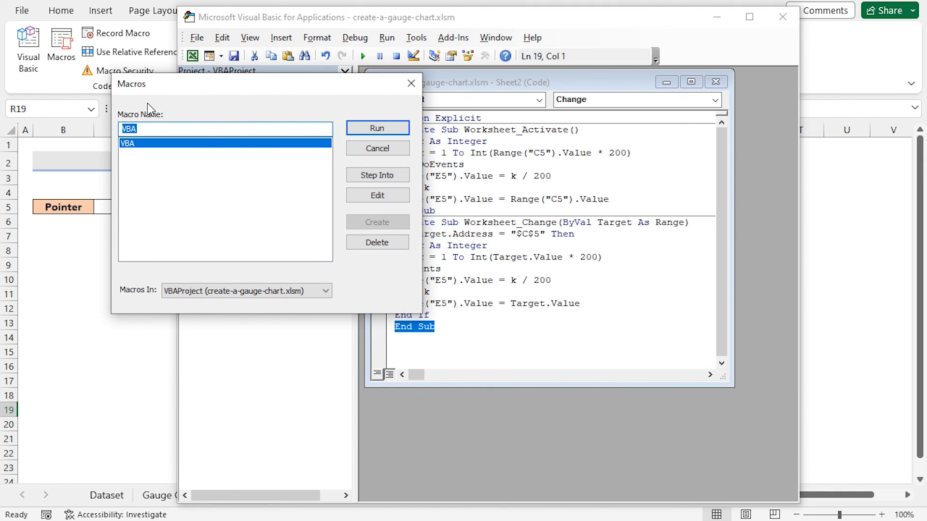
{"action": "left_click", "coordinate": [368, 124]}
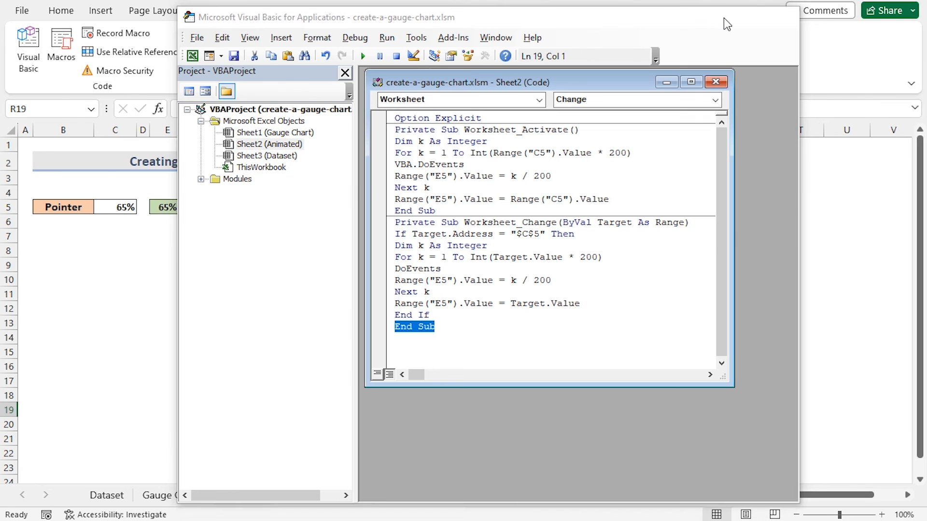
- Minimize the editor, switch to the Gauge Chart sheet and back to Animated to trigger the gauge animation
{"action": "left_click", "coordinate": [723, 19]}
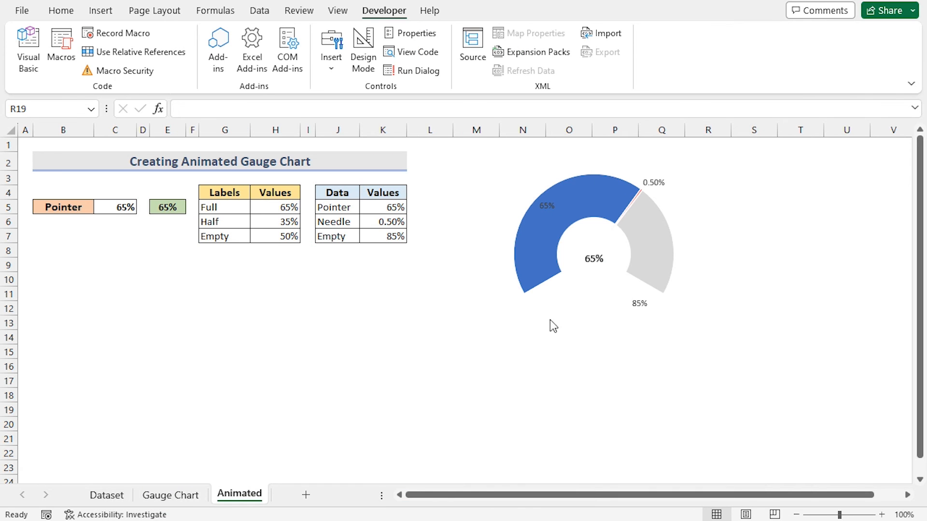
{"action": "left_click", "coordinate": [180, 499]}
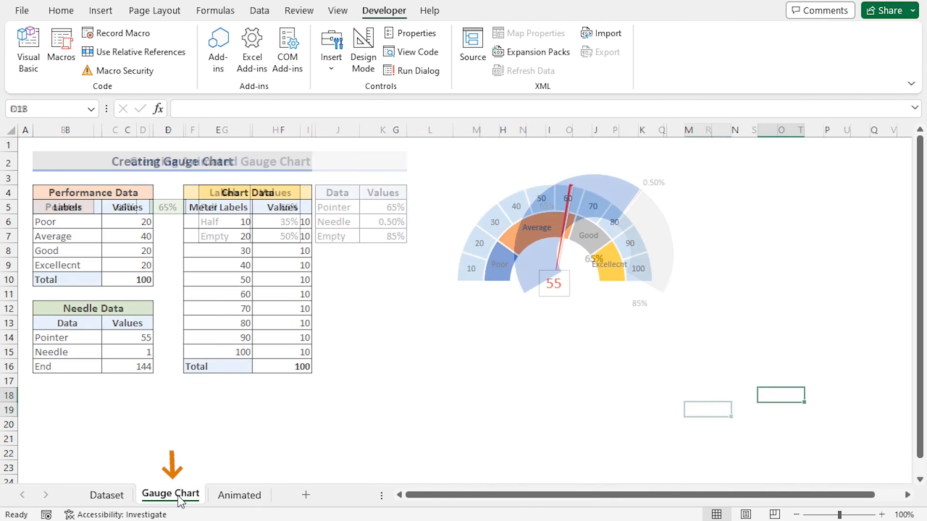
{"action": "left_click", "coordinate": [239, 495]}
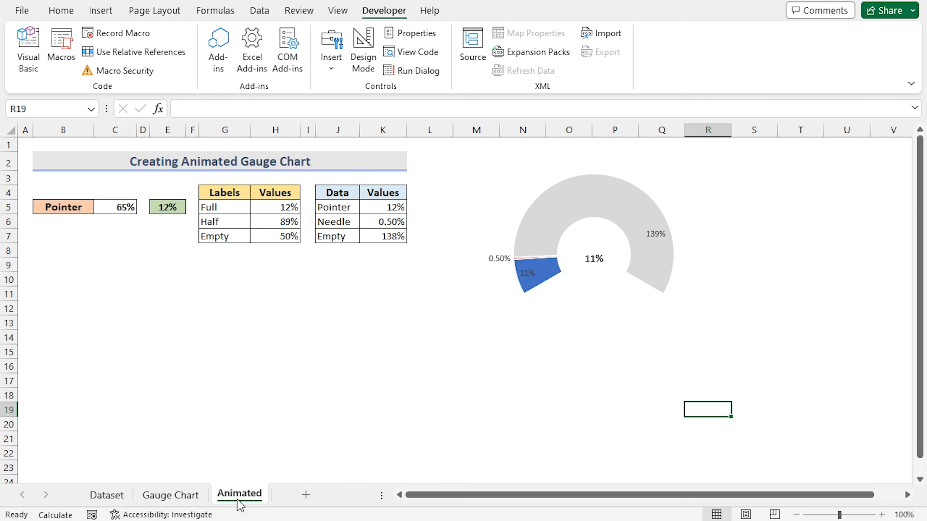